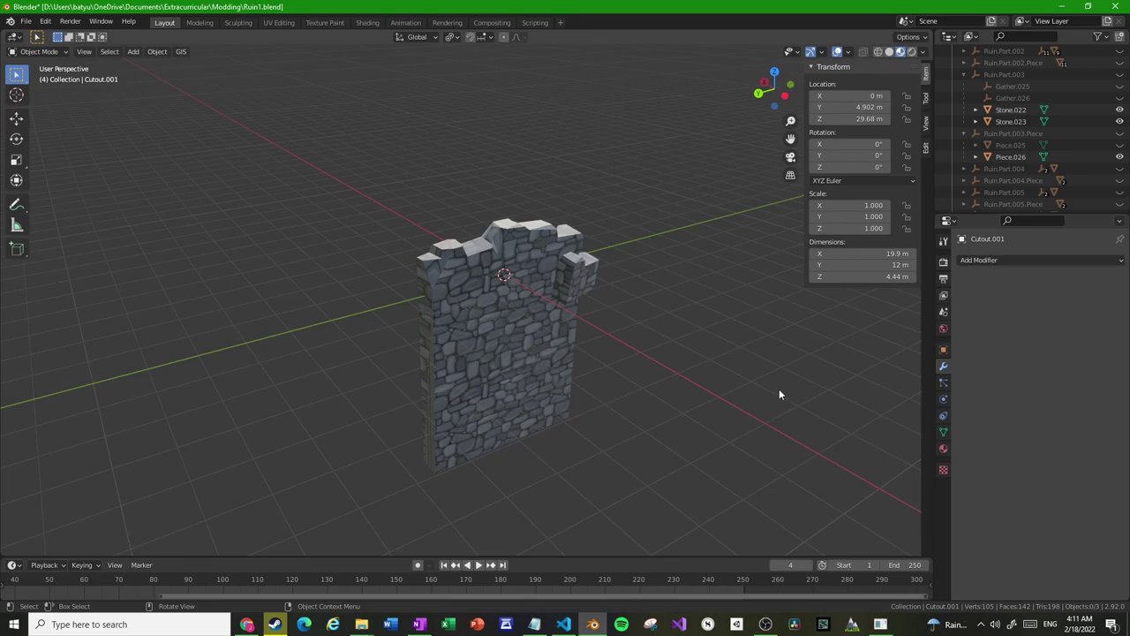
- Hide the displayed wall parts, show Ruin.Part.001 and Ruin.Part.001.Piece instead, and inspect the round tower ruin
{"action": "left_click_drag", "start_coordinate": [1120, 109], "coordinate": [1121, 157]}
{"action": "scroll", "coordinate": [1120, 99], "scroll_direction": "up", "scroll_amount": 3}
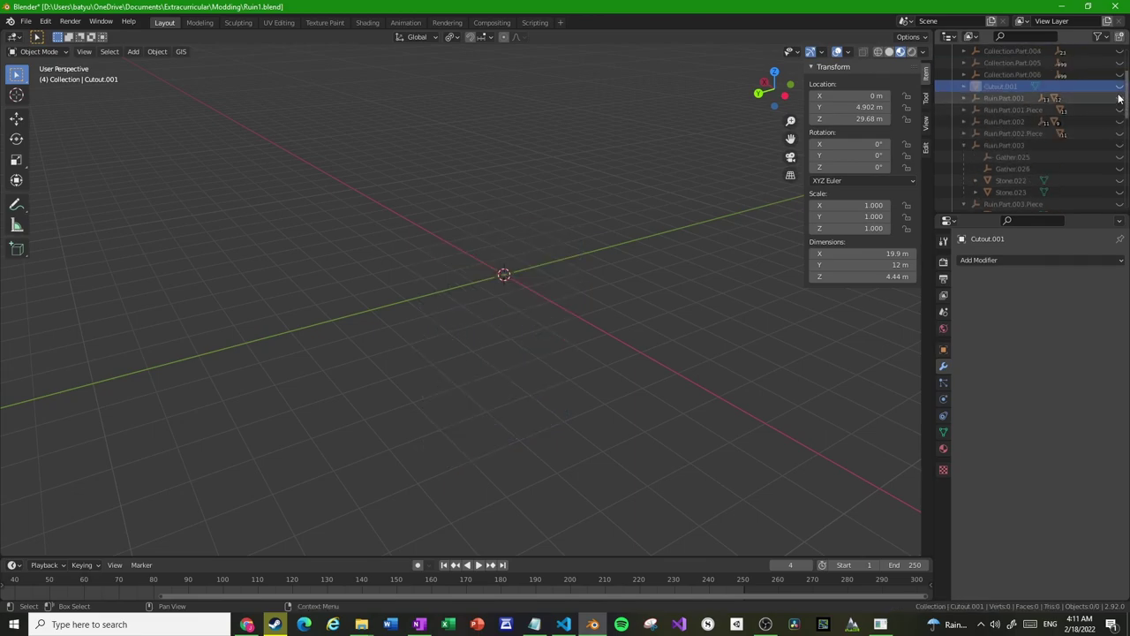
{"action": "left_click_drag", "start_coordinate": [1120, 98], "coordinate": [1120, 110]}
{"action": "scroll", "coordinate": [626, 275], "scroll_direction": "down", "scroll_amount": 4}
{"action": "middle_click_drag", "start_coordinate": [626, 274], "coordinate": [539, 257]}
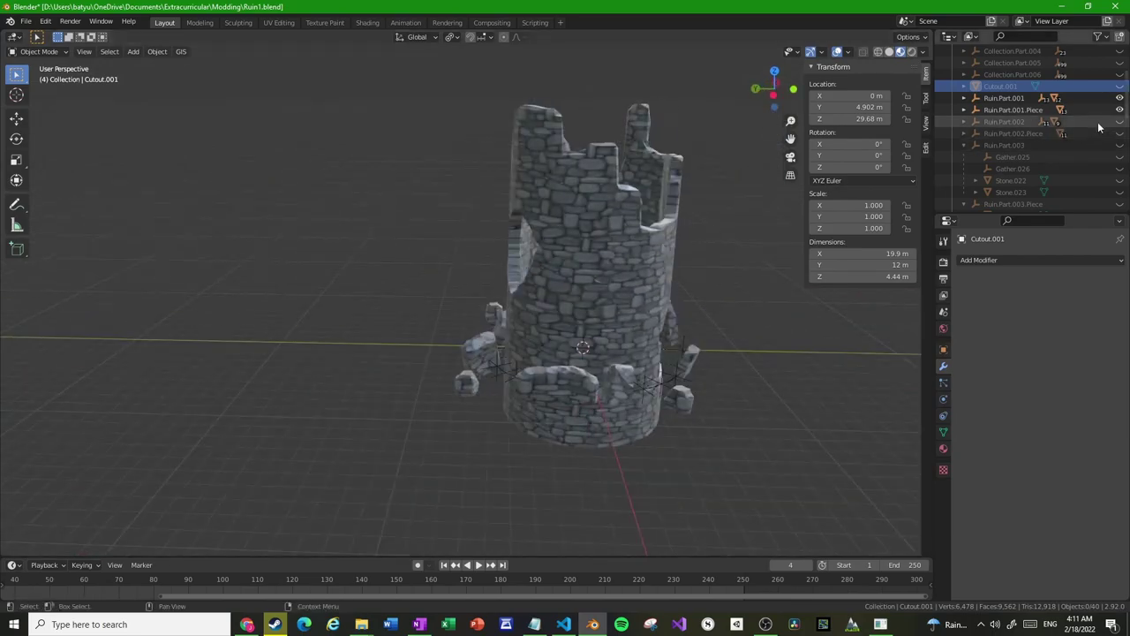
- Hide the round tower, show Ruin.Part.002 and Ruin.Part.002.Piece, and inspect the church ruin
{"action": "left_click_drag", "start_coordinate": [1119, 98], "coordinate": [1118, 122]}
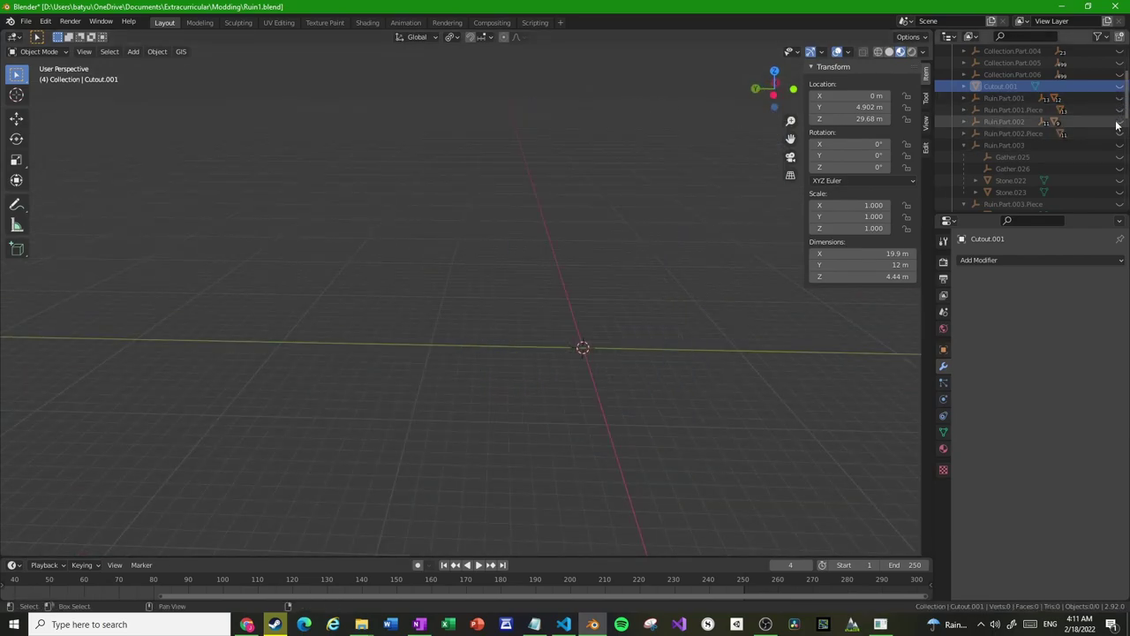
{"action": "left_click", "coordinate": [1120, 121]}
{"action": "left_click", "coordinate": [1120, 133]}
{"action": "middle_click_drag", "start_coordinate": [648, 280], "coordinate": [630, 230]}
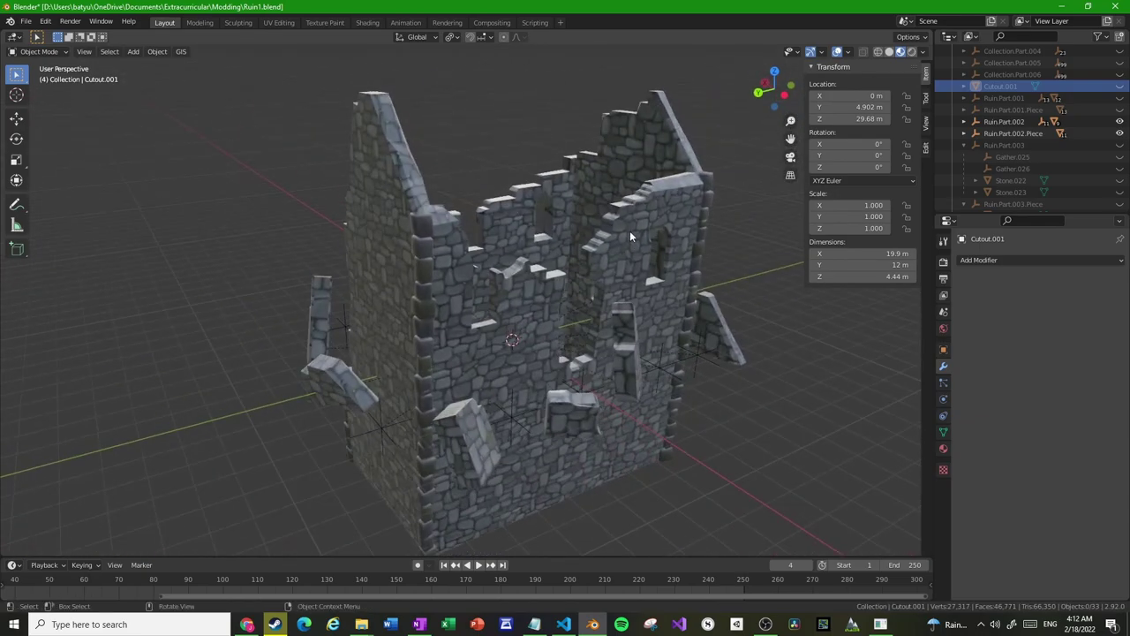
- Hide the church ruin, show Ruin.Part.003 and Ruin.Part.003.Piece with their children, and inspect the wall
{"action": "left_click", "coordinate": [1119, 133]}
{"action": "left_click", "coordinate": [1120, 121]}
{"action": "left_click", "coordinate": [1120, 145]}
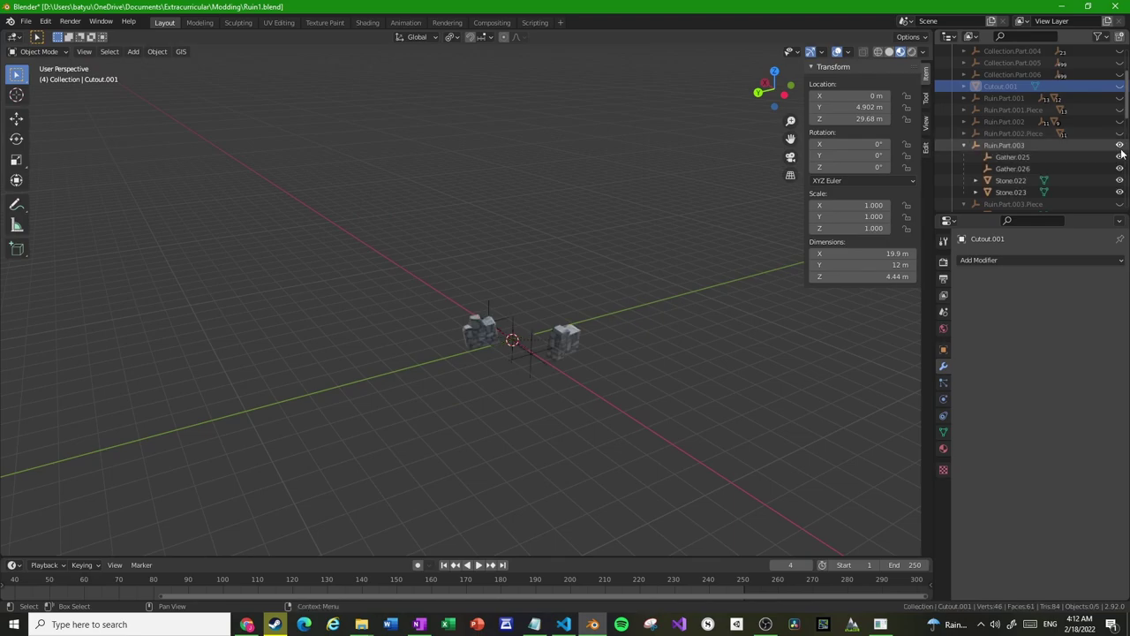
{"action": "scroll", "coordinate": [1120, 149], "scroll_direction": "down", "scroll_amount": 2}
{"action": "left_click", "coordinate": [1119, 158]}
{"action": "scroll", "coordinate": [625, 352], "scroll_direction": "up", "scroll_amount": 3}
{"action": "middle_click_drag", "start_coordinate": [502, 358], "coordinate": [600, 283]}
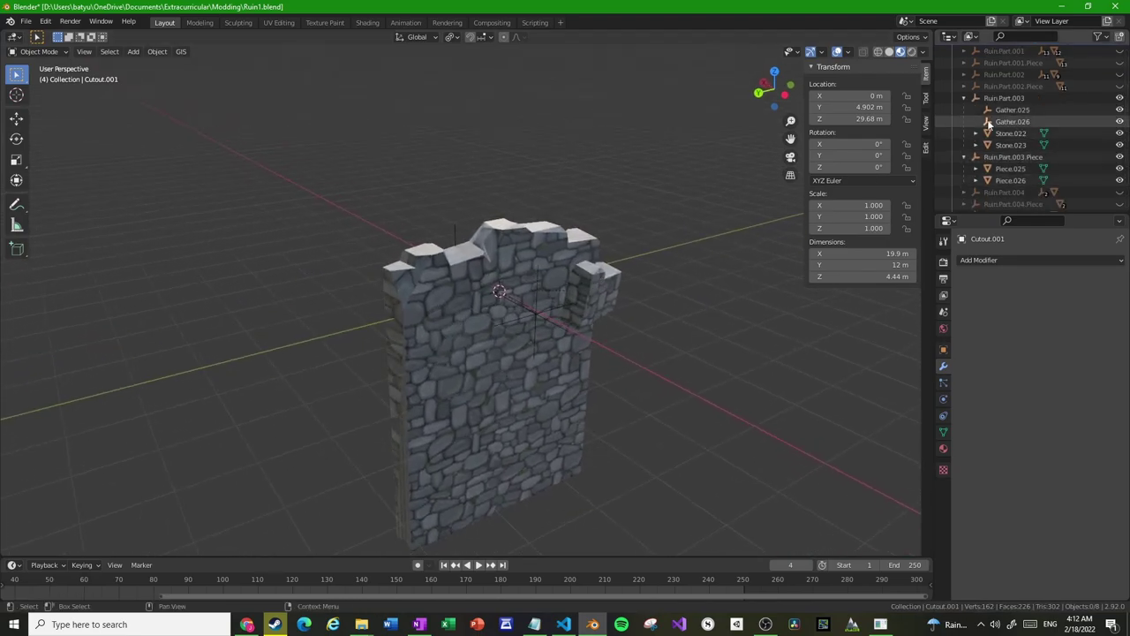
- Hide both Ruin.Part.003 groups and show Ruin.Part.004 and Ruin.Part.004.Piece instead
{"action": "left_click", "coordinate": [1120, 101]}
{"action": "left_click", "coordinate": [1120, 156]}
{"action": "scroll", "coordinate": [1121, 132], "scroll_direction": "down", "scroll_amount": 3}
{"action": "left_click", "coordinate": [1120, 121]}
{"action": "left_click", "coordinate": [1120, 133]}
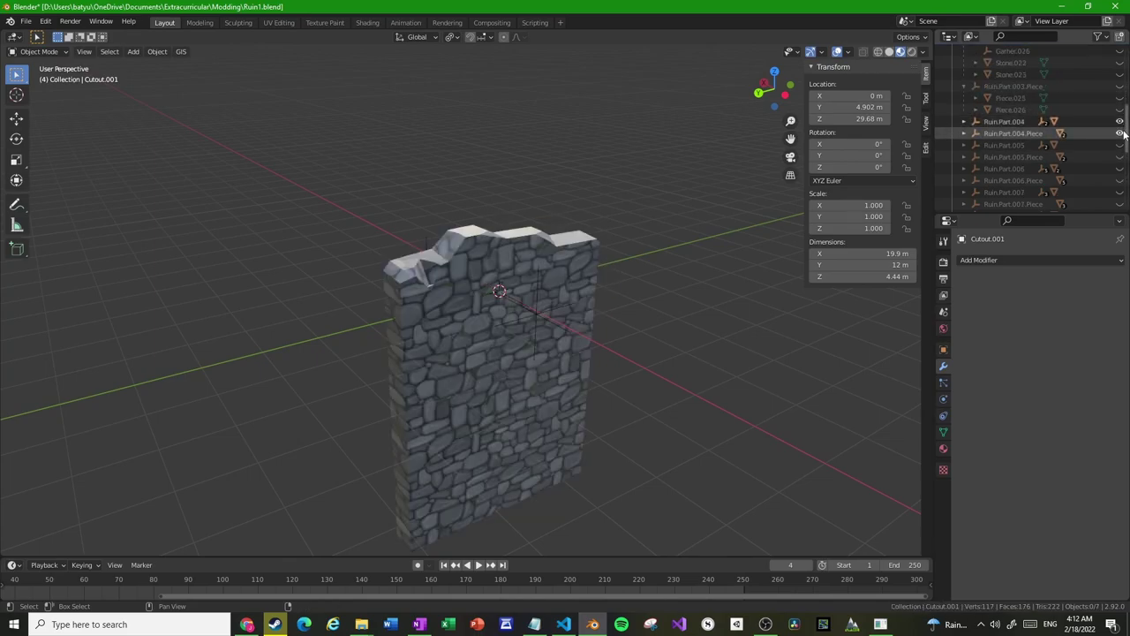
- Hide the Ruin.Part.004 groups, then briefly show Ruin.Part.005 and Ruin.Part.005.Piece and hide them again
{"action": "left_click", "coordinate": [1120, 132]}
{"action": "left_click", "coordinate": [1120, 121]}
{"action": "left_click", "coordinate": [1120, 145]}
{"action": "left_click", "coordinate": [1119, 157]}
{"action": "left_click", "coordinate": [1119, 157]}
{"action": "left_click", "coordinate": [1119, 145]}
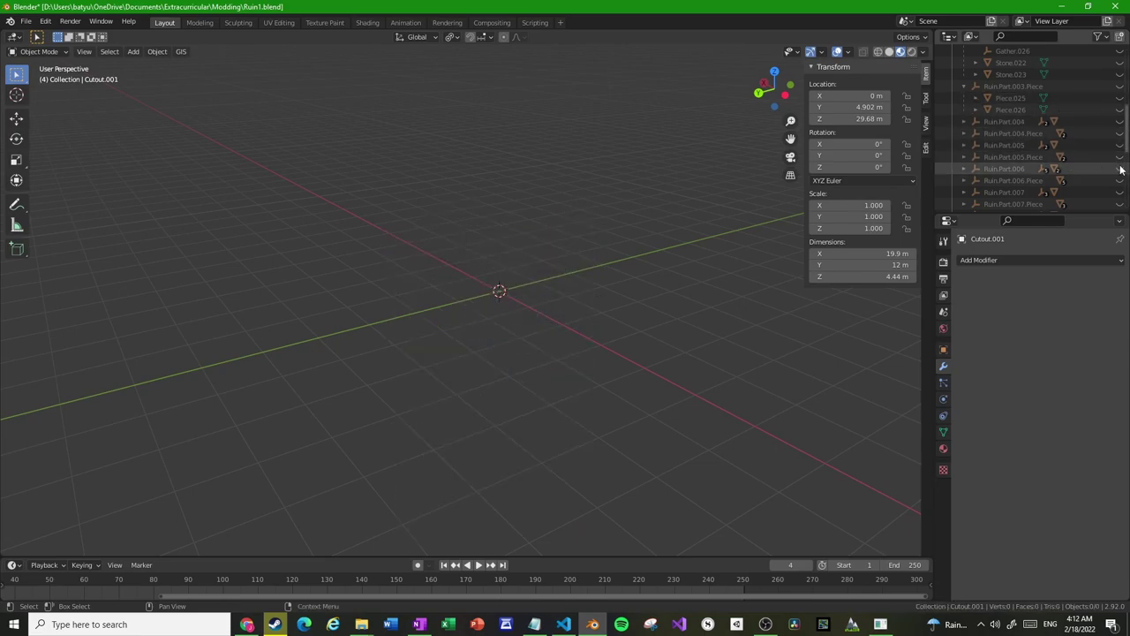
- Show Ruin.Part.006 and Ruin.Part.006.Piece and inspect the tall wall with its loose stones
{"action": "left_click", "coordinate": [1120, 167]}
{"action": "left_click", "coordinate": [1120, 180]}
{"action": "middle_click_drag", "start_coordinate": [609, 202], "coordinate": [677, 142]}
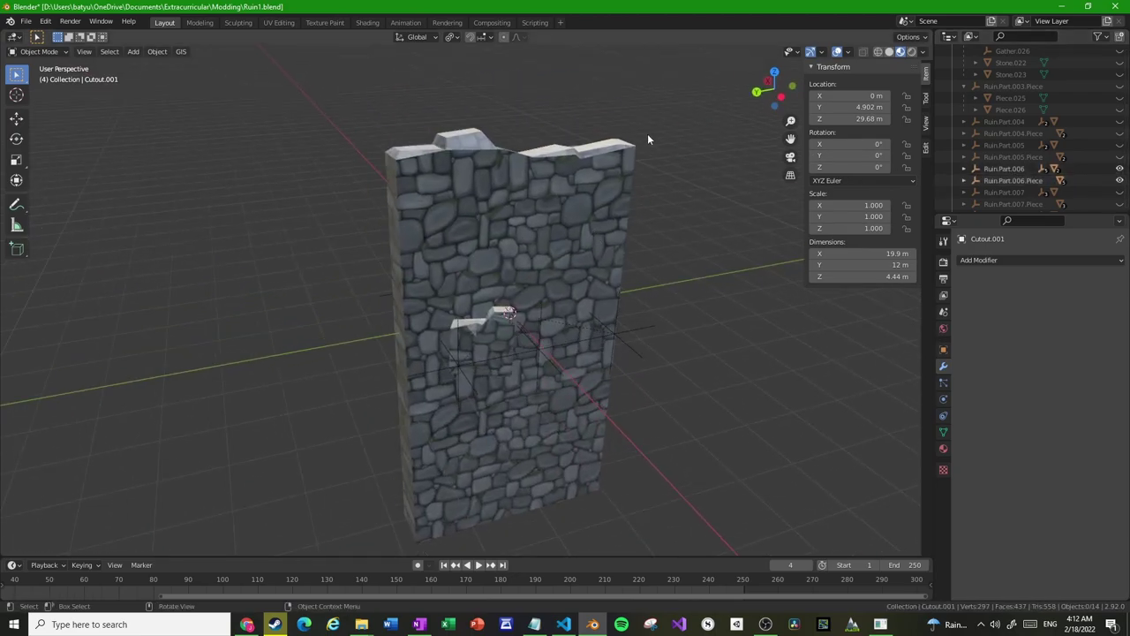
{"action": "middle_click_drag", "start_coordinate": [505, 157], "coordinate": [657, 373]}
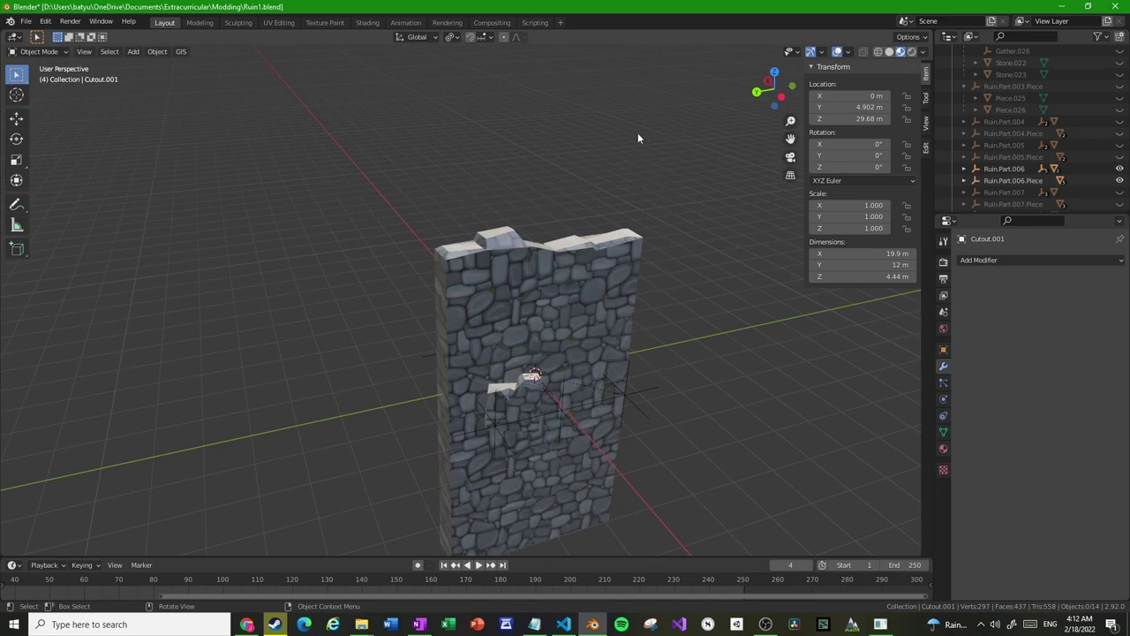
- Replace the Ruin.Part.006 groups with Ruin.Part.007 and Ruin.Part.007.Piece, and examine the coliseum ruin from several sides
{"action": "left_click", "coordinate": [1120, 168]}
{"action": "left_click", "coordinate": [1120, 180]}
{"action": "scroll", "coordinate": [1120, 176], "scroll_direction": "down", "scroll_amount": 3}
{"action": "left_click", "coordinate": [1120, 122]}
{"action": "left_click", "coordinate": [1120, 133]}
{"action": "scroll", "coordinate": [593, 292], "scroll_direction": "down", "scroll_amount": 4}
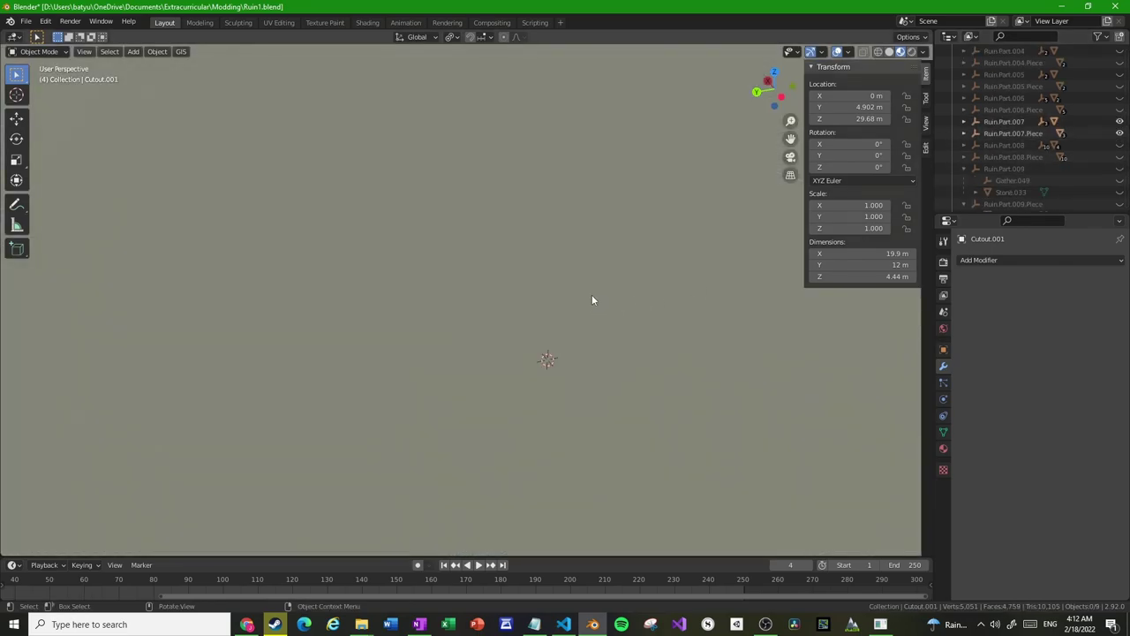
{"action": "scroll", "coordinate": [603, 273], "scroll_direction": "down", "scroll_amount": 8}
{"action": "middle_click_drag", "start_coordinate": [603, 266], "coordinate": [504, 304]}
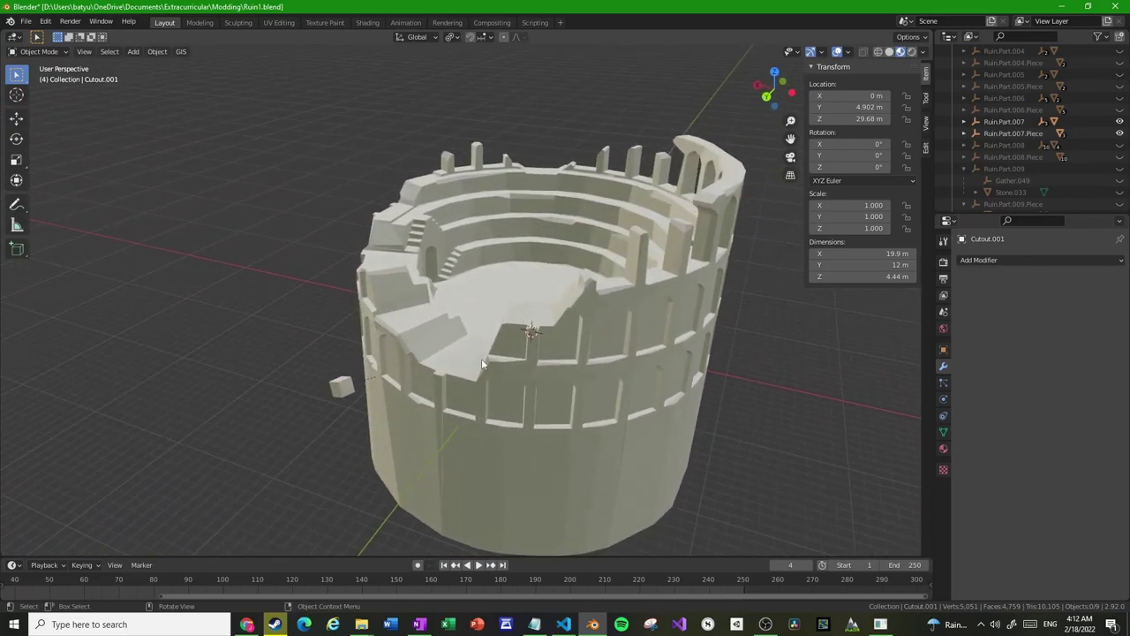
{"action": "middle_click_drag", "start_coordinate": [461, 413], "coordinate": [573, 374]}
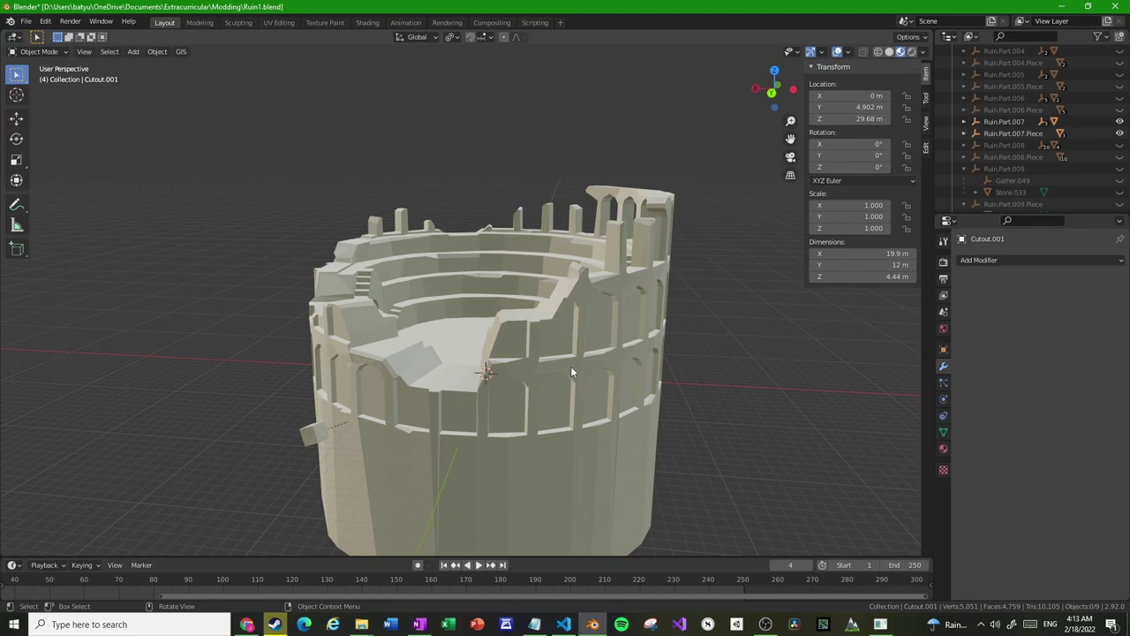
{"action": "middle_click_drag", "start_coordinate": [584, 362], "coordinate": [658, 285]}
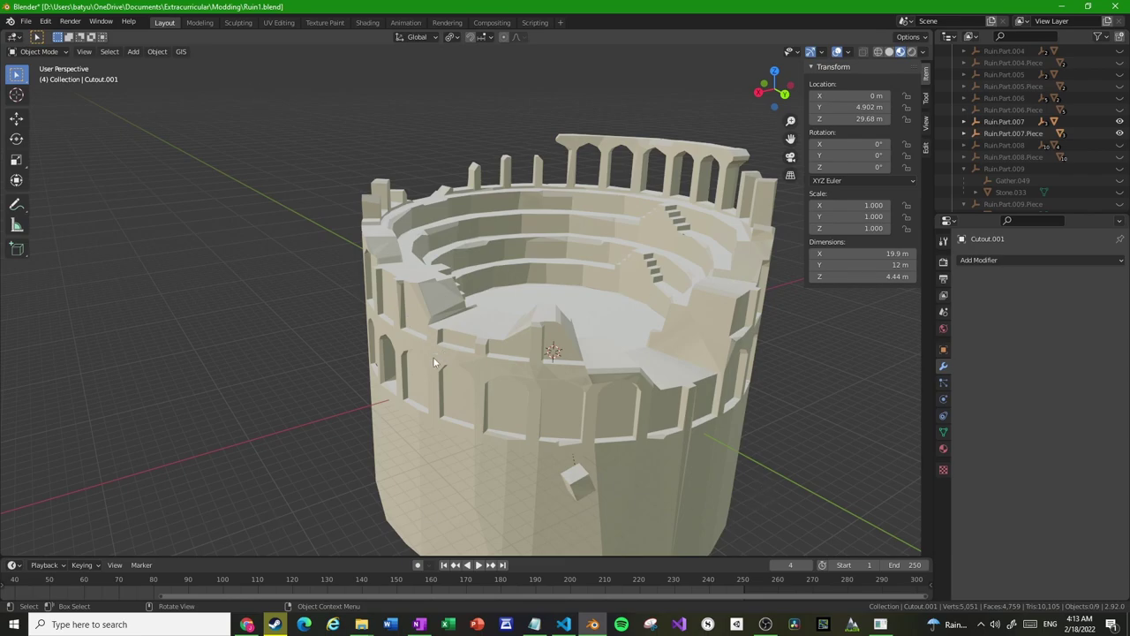
{"action": "middle_click_drag", "start_coordinate": [529, 315], "coordinate": [478, 277]}
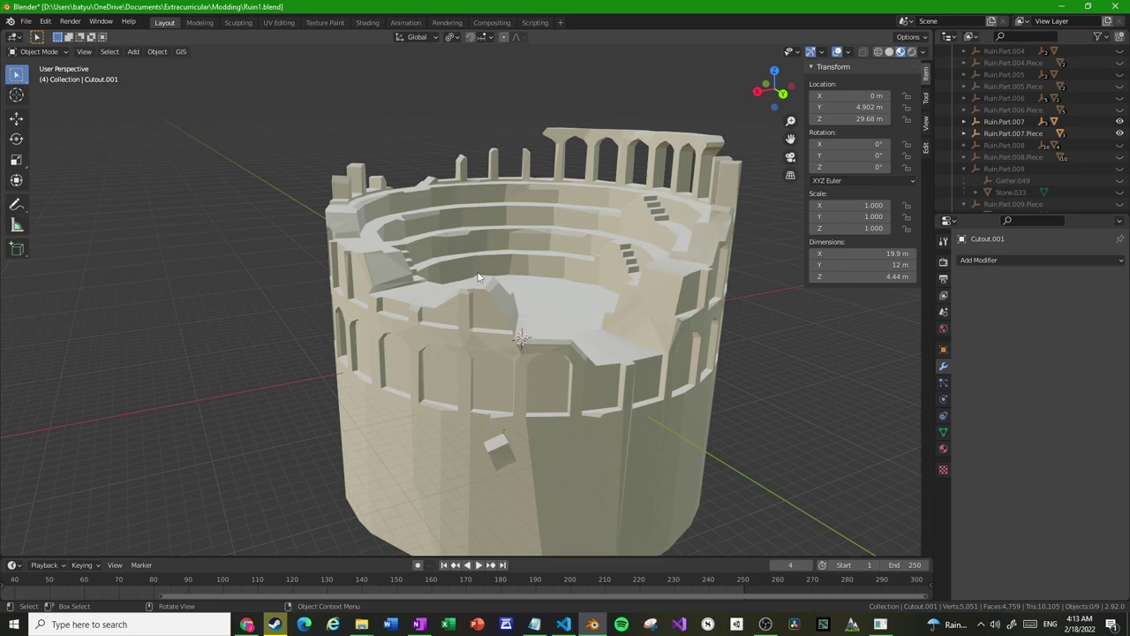
- Show Ruin.Part.008 and Ruin.Part.008.Piece in place of the coliseum and inspect the narrow stone tower
{"action": "middle_click_drag", "start_coordinate": [478, 278], "coordinate": [558, 237]}
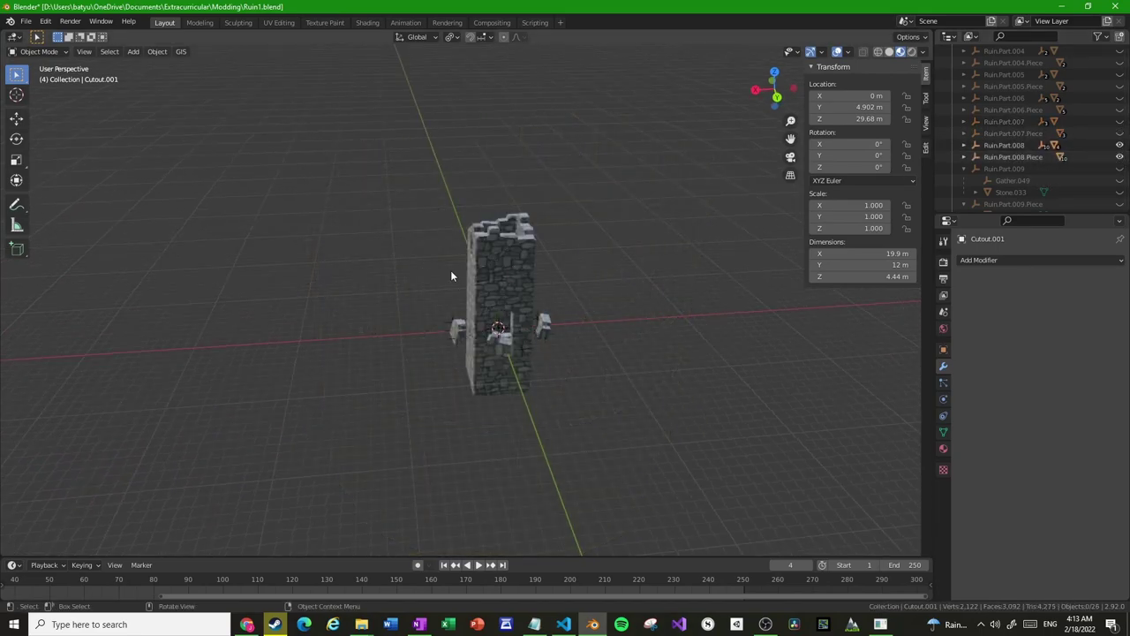
{"action": "middle_click_drag", "start_coordinate": [451, 270], "coordinate": [396, 220]}
{"action": "scroll", "coordinate": [485, 281], "scroll_direction": "up", "scroll_amount": 5}
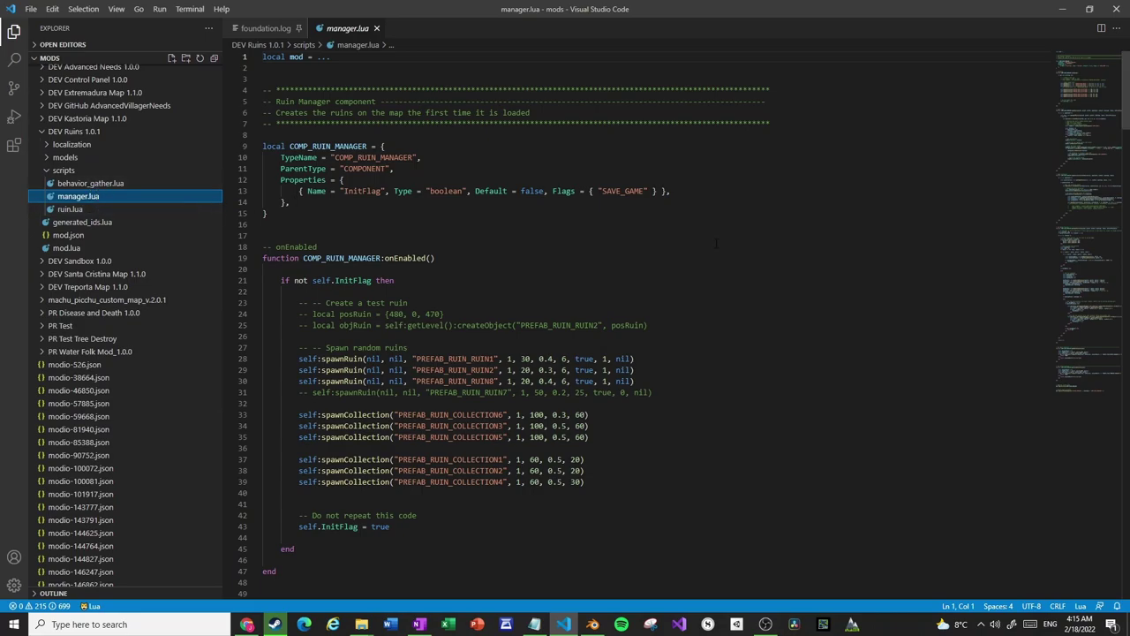
- Open the ruin.lua script of DEV Ruins 1.0.1 and read from the ruin component to the registerPrefab function
{"action": "left_click", "coordinate": [92, 209]}
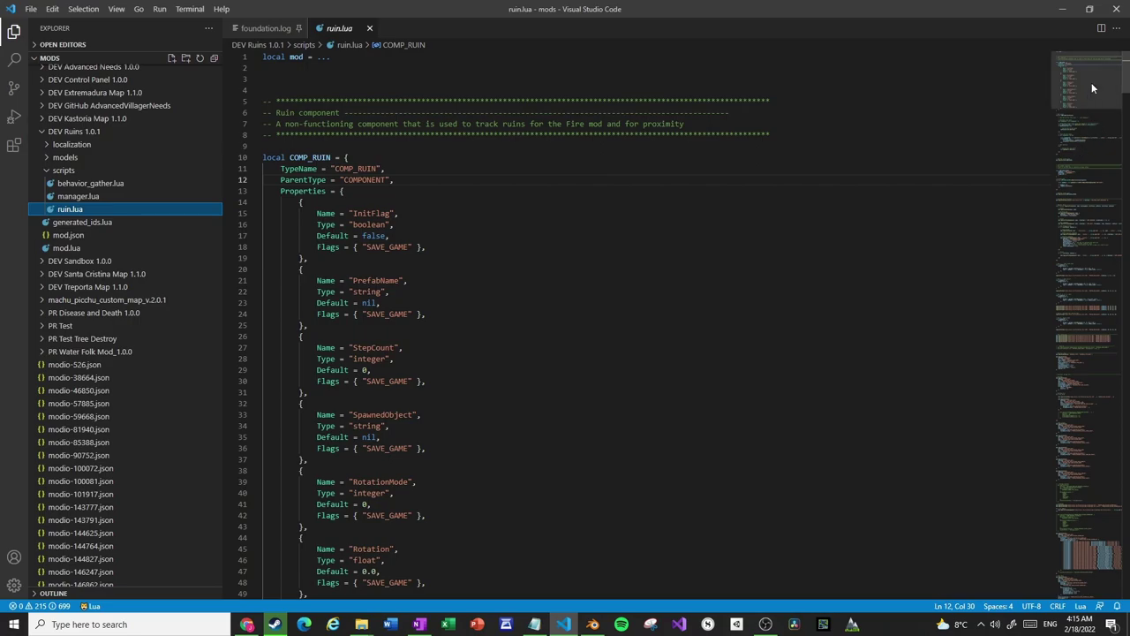
{"action": "left_click_drag", "start_coordinate": [1072, 88], "coordinate": [1074, 120]}
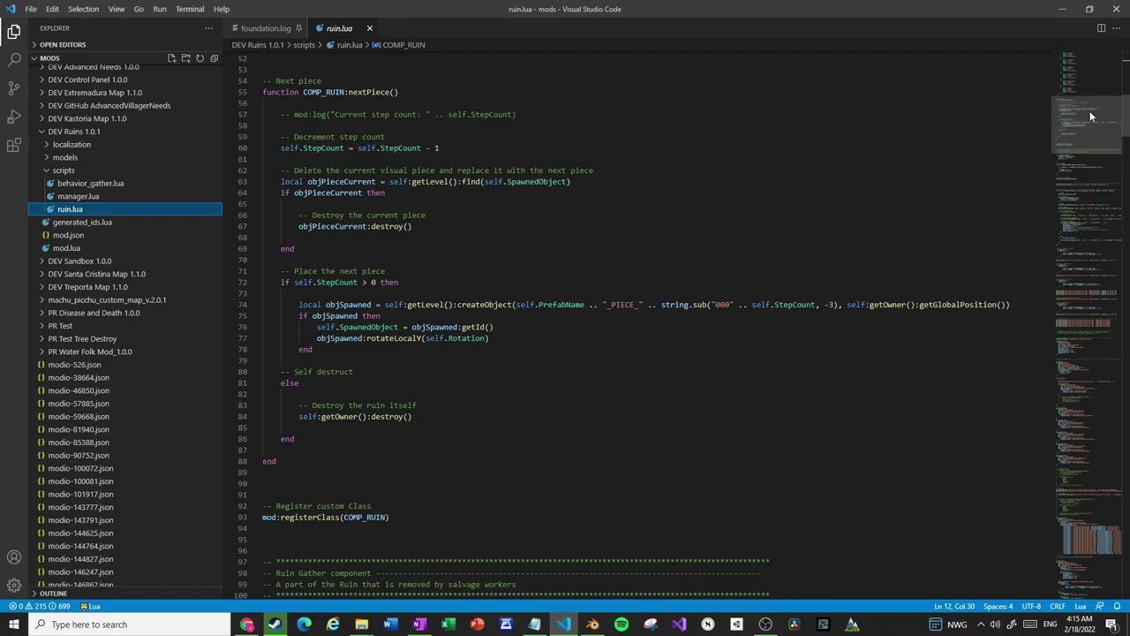
{"action": "left_click_drag", "start_coordinate": [1090, 111], "coordinate": [1074, 169]}
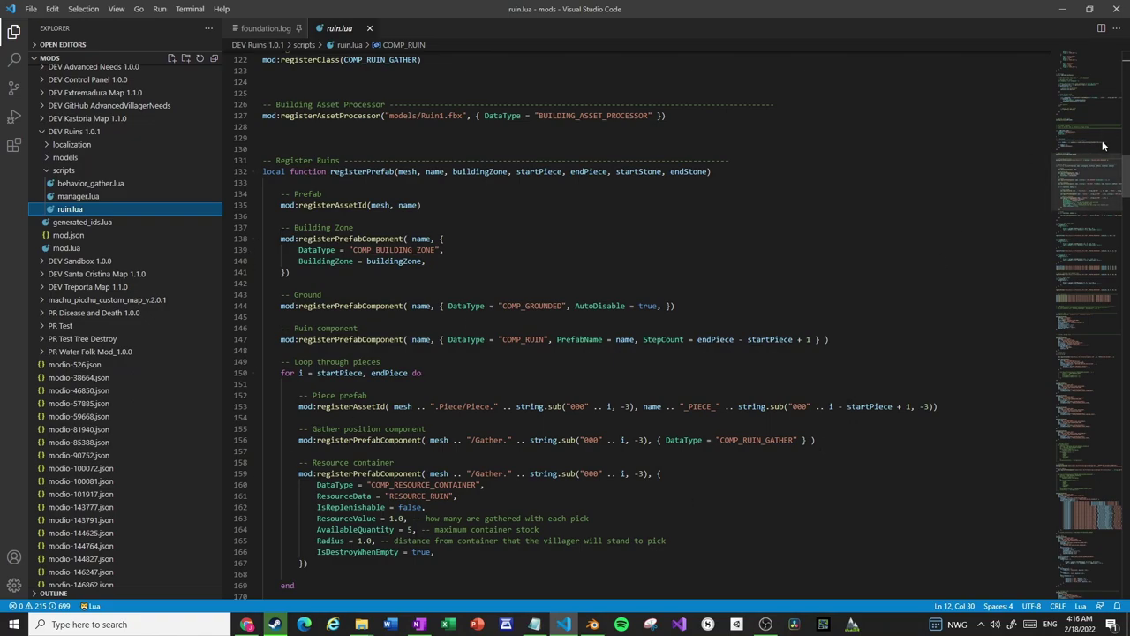
- Examine the resource container block in registerPrefab and highlight its RESOURCE_RUIN value
{"action": "left_click_drag", "start_coordinate": [263, 451], "coordinate": [431, 571]}
{"action": "left_click", "coordinate": [520, 572]}
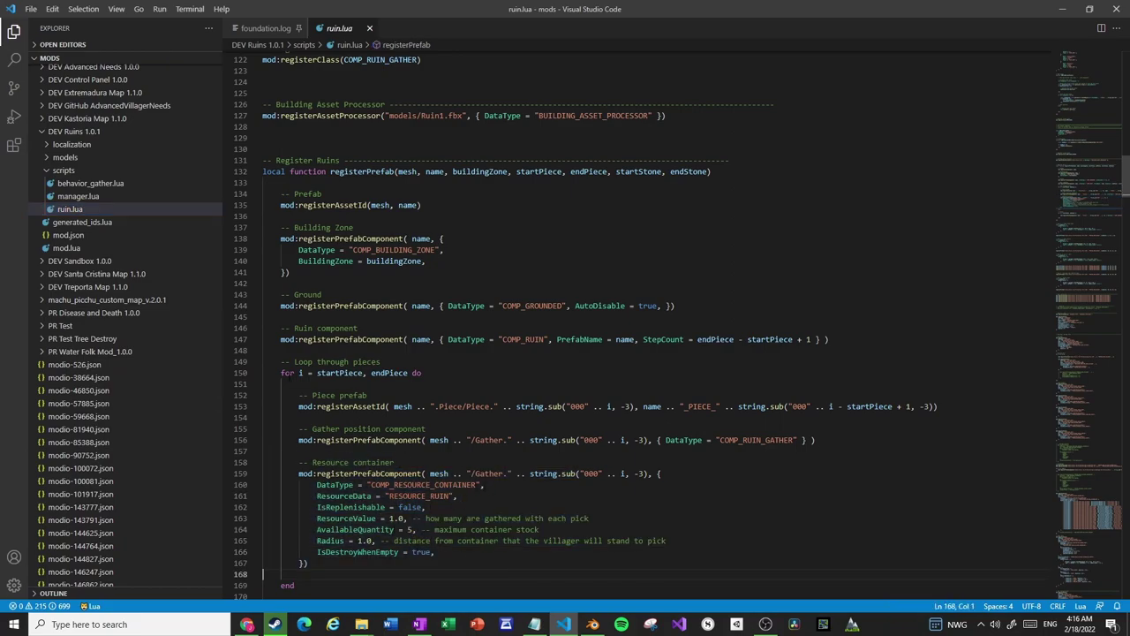
{"action": "double_click", "coordinate": [418, 495]}
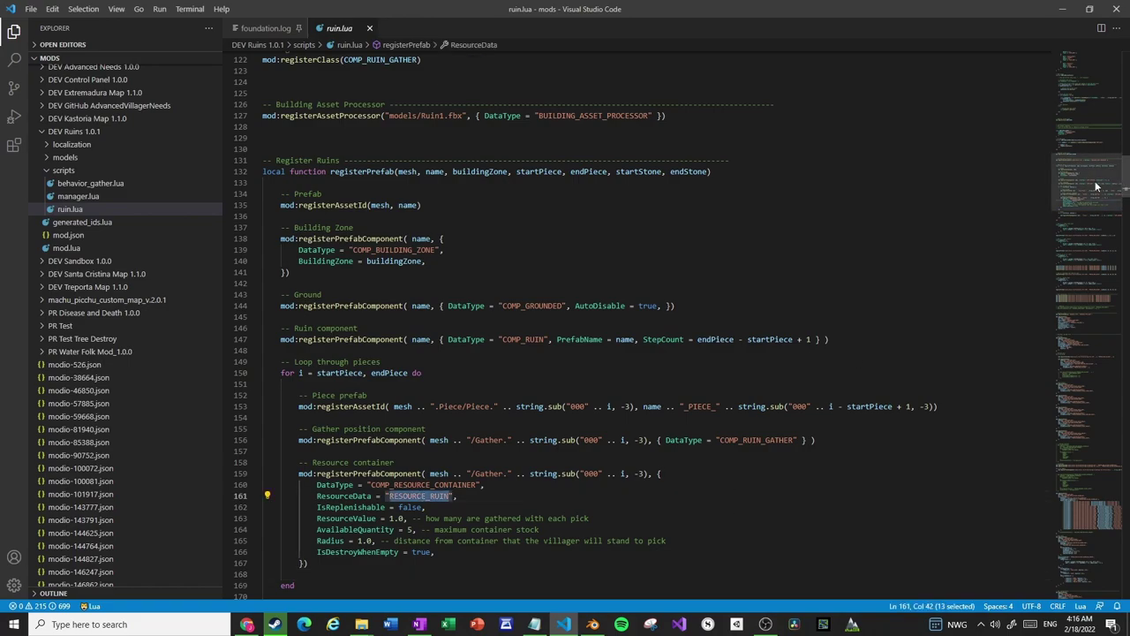
- Review the zone definitions of the individual ruins, highlighting createCircle for the round tower and createRectangle for the church
{"action": "left_click_drag", "start_coordinate": [1082, 182], "coordinate": [1081, 226]}
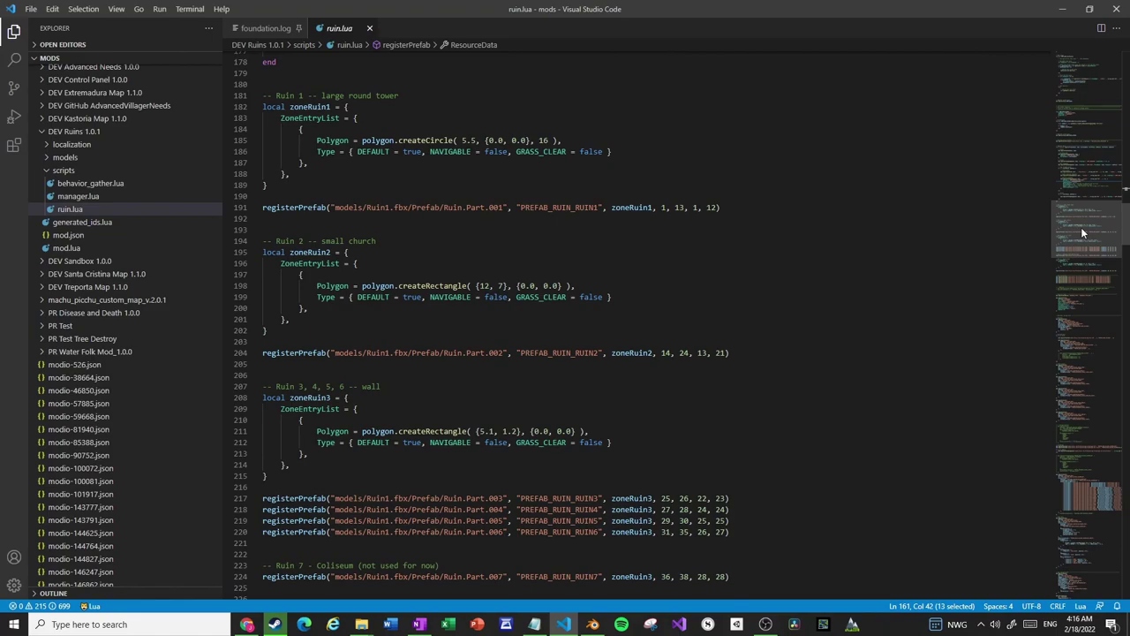
{"action": "left_click_drag", "start_coordinate": [293, 87], "coordinate": [744, 455]}
{"action": "left_click", "coordinate": [745, 455]}
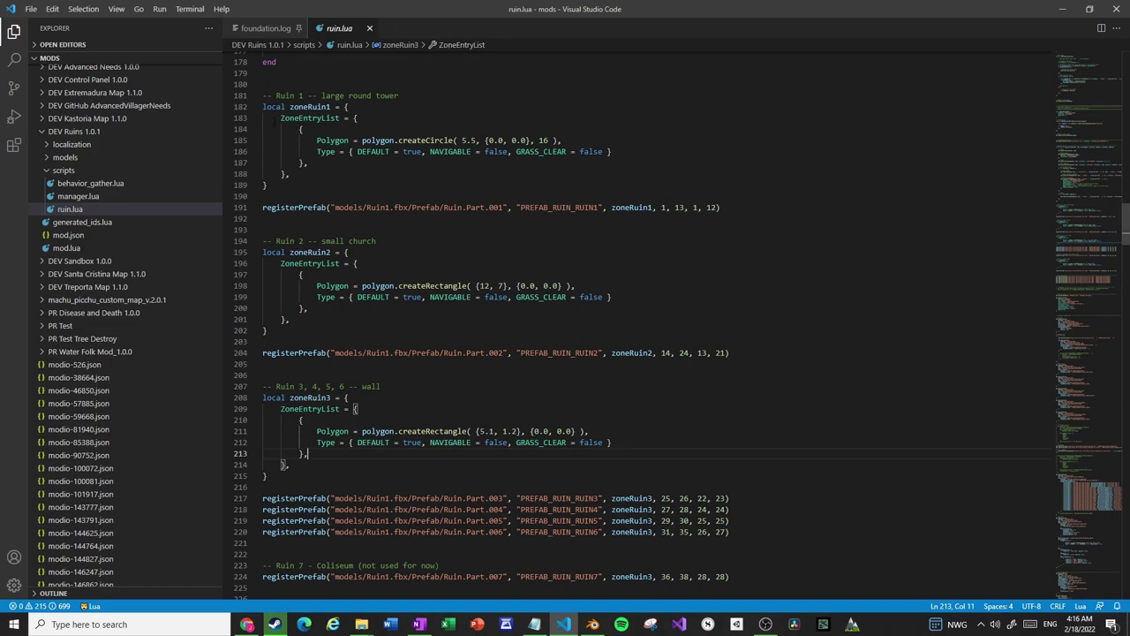
{"action": "double_click", "coordinate": [418, 139]}
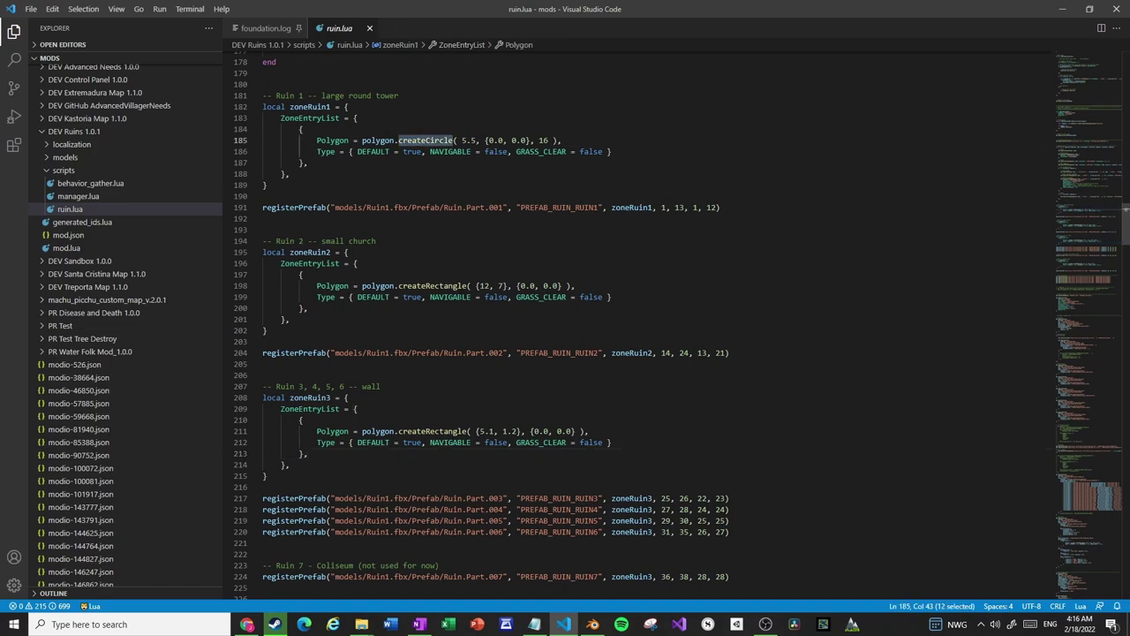
{"action": "double_click", "coordinate": [432, 285]}
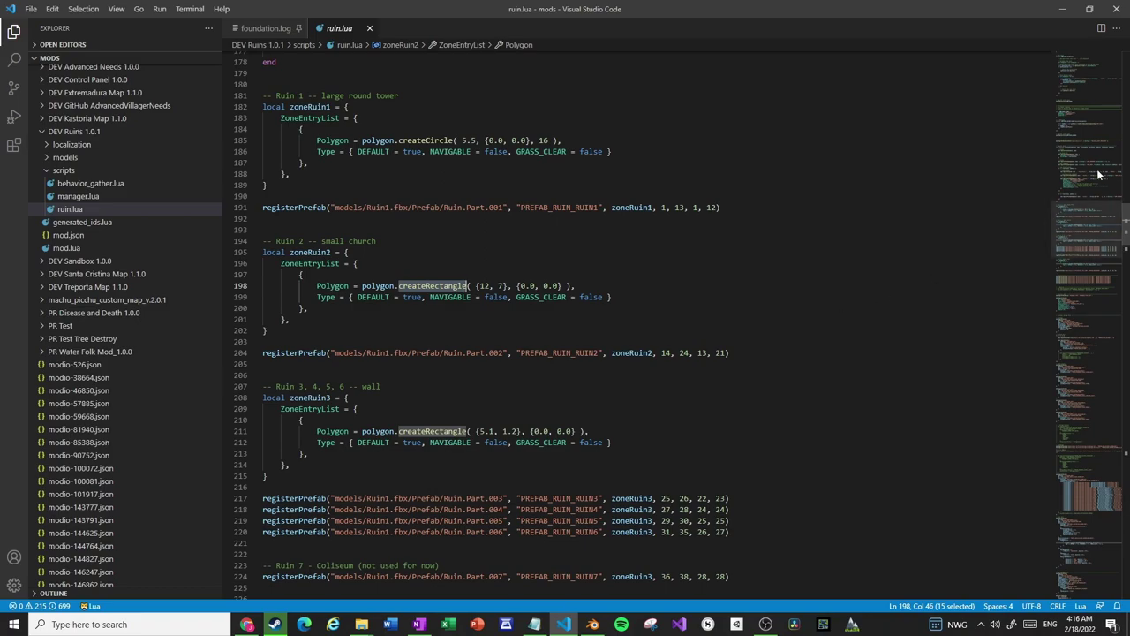
- Review the Salvage Yard building registration and the loop that registers its building parts
{"action": "left_click", "coordinate": [1088, 289]}
{"action": "left_click_drag", "start_coordinate": [263, 267], "coordinate": [432, 434]}
{"action": "left_click", "coordinate": [434, 435]}
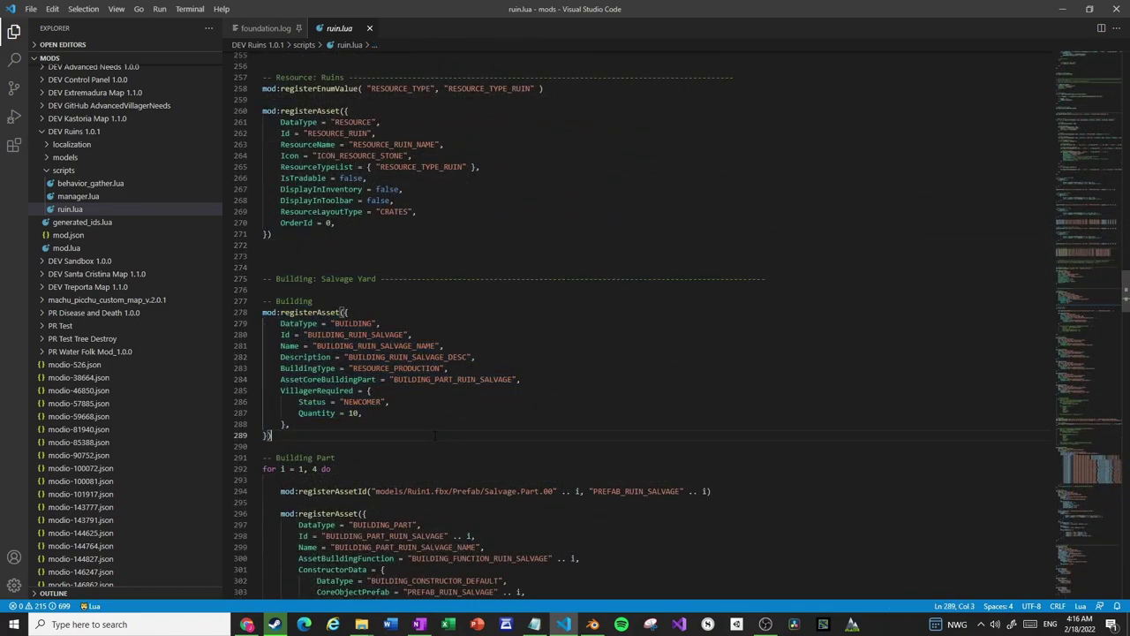
{"action": "scroll", "coordinate": [1088, 318], "scroll_direction": "down", "scroll_amount": 5}
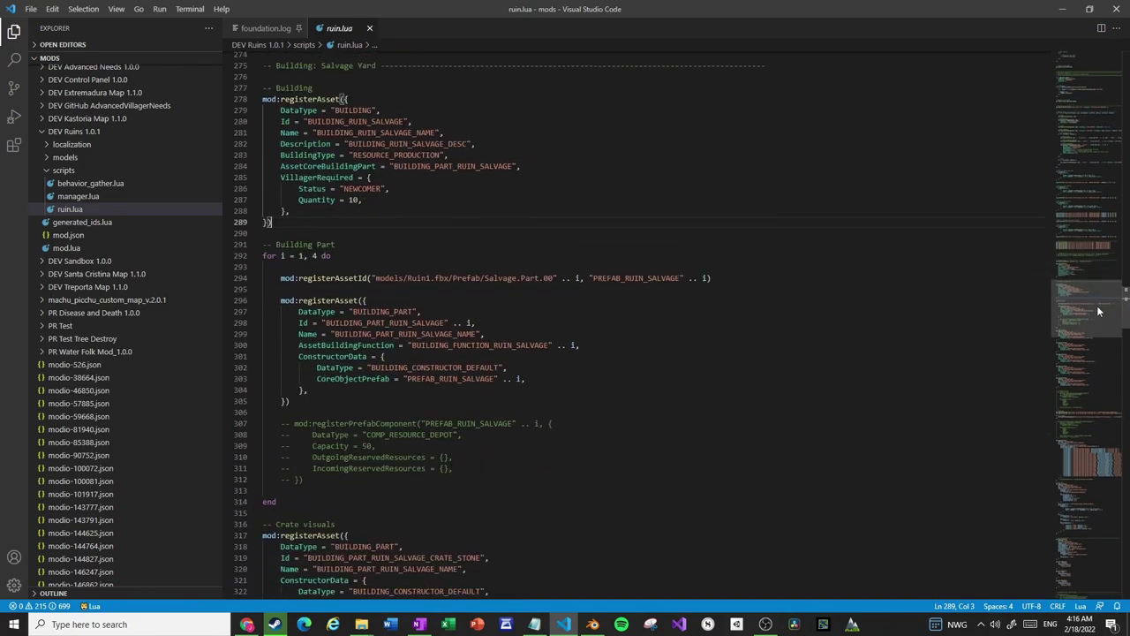
{"action": "left_click_drag", "start_coordinate": [338, 230], "coordinate": [276, 502]}
{"action": "left_click", "coordinate": [276, 502]}
- Review the salvage crate visual registrations and the BUILDING_PART_RUIN_SALVAGE_ASSEMBLAGE part list
{"action": "left_click_drag", "start_coordinate": [1110, 308], "coordinate": [1110, 330]}
{"action": "left_click_drag", "start_coordinate": [263, 121], "coordinate": [530, 537]}
{"action": "left_click", "coordinate": [614, 481]}
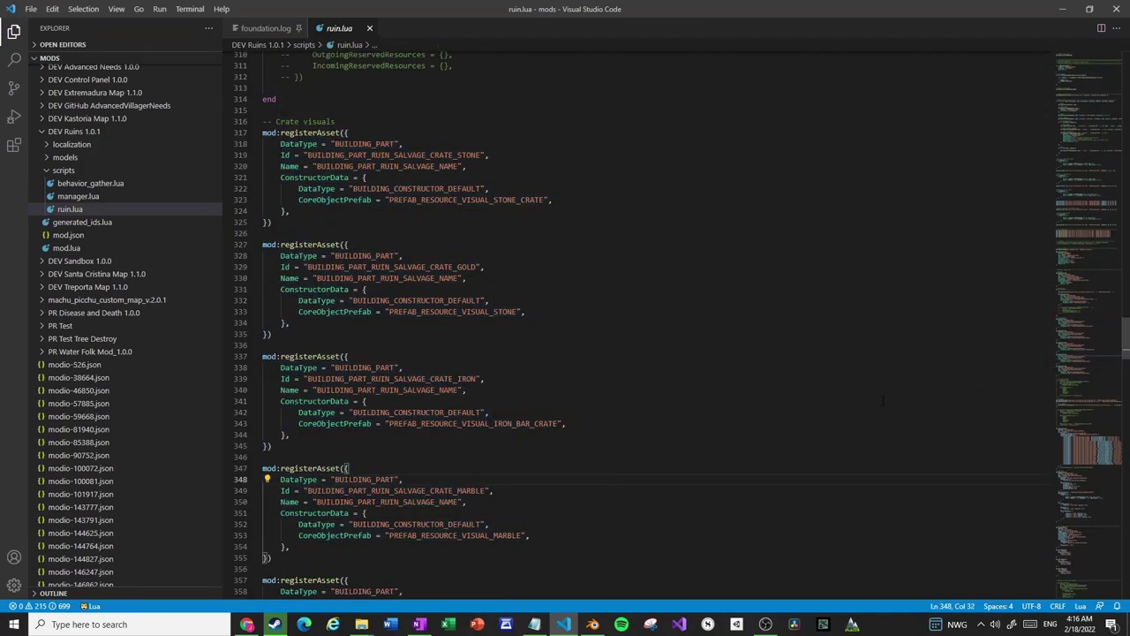
{"action": "left_click_drag", "start_coordinate": [1103, 341], "coordinate": [1110, 417]}
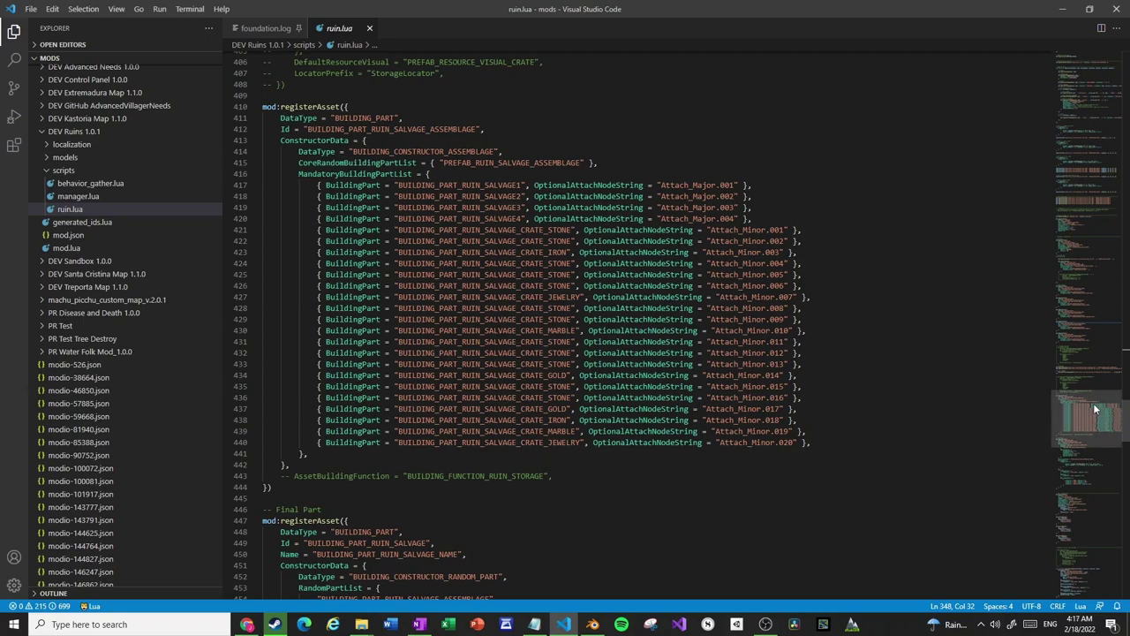
- Examine the Salvage Worker job and its villager status overrides, highlighting the EXTRACTION related zone and the production delay value
{"action": "left_click_drag", "start_coordinate": [1093, 409], "coordinate": [1080, 477]}
{"action": "scroll", "coordinate": [1077, 474], "scroll_direction": "down", "scroll_amount": 1}
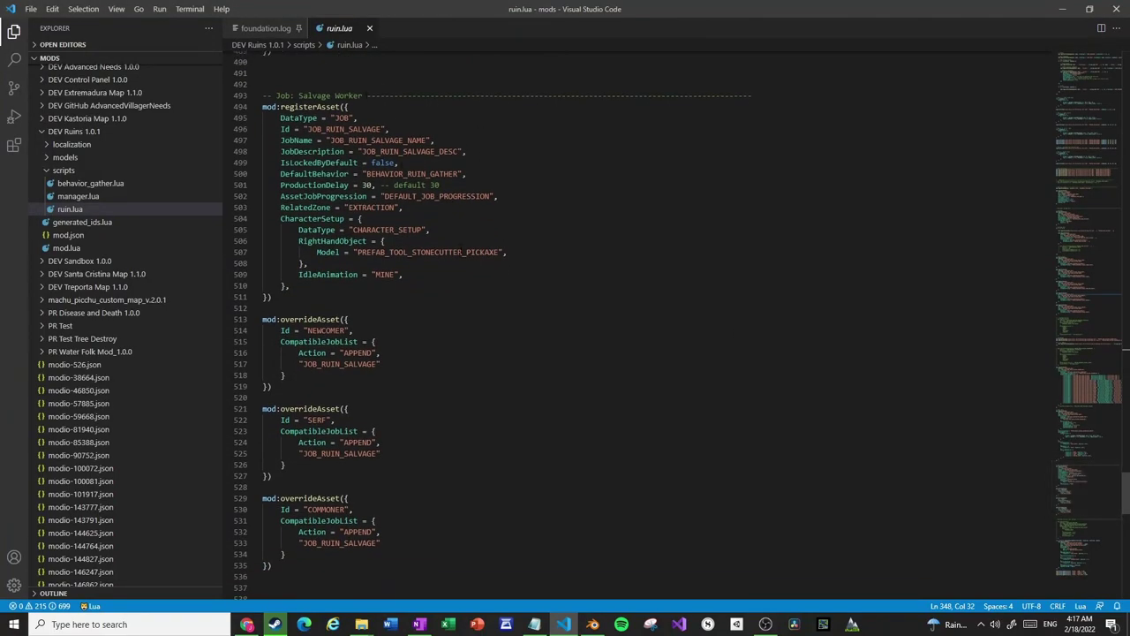
{"action": "left_click", "coordinate": [421, 307]}
{"action": "left_click", "coordinate": [422, 390]}
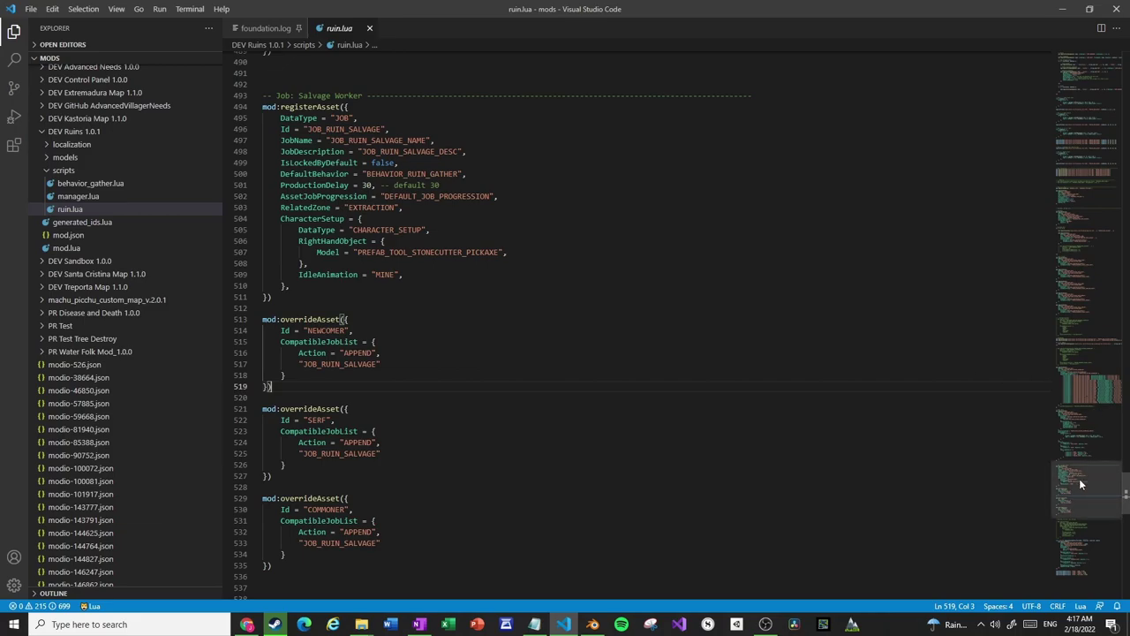
{"action": "left_click_drag", "start_coordinate": [1079, 479], "coordinate": [1076, 477]}
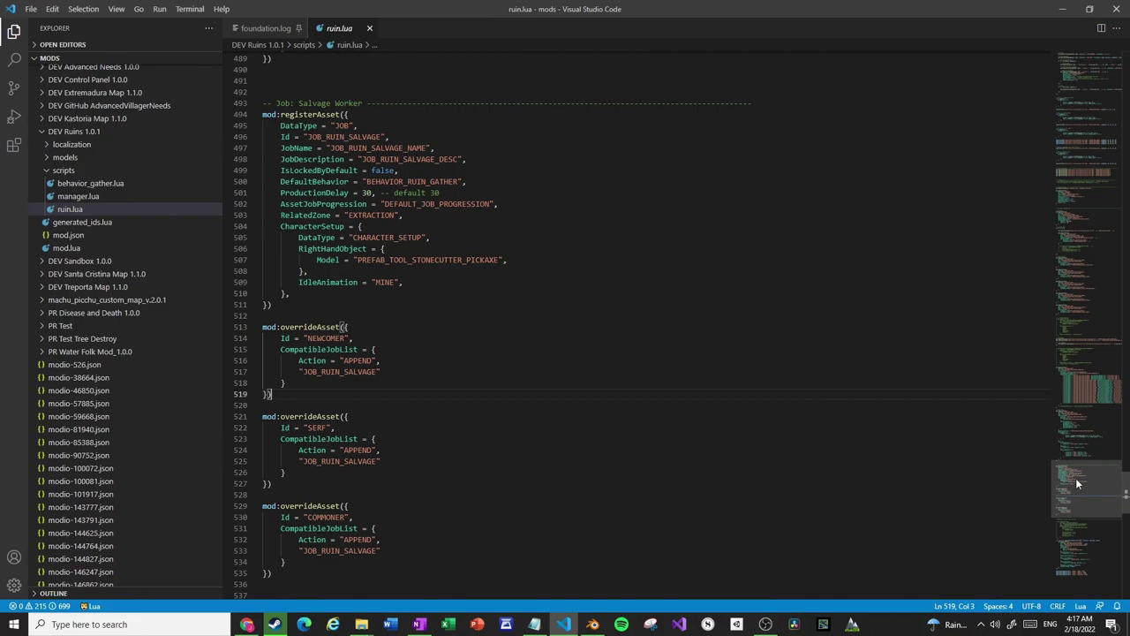
{"action": "double_click", "coordinate": [372, 215]}
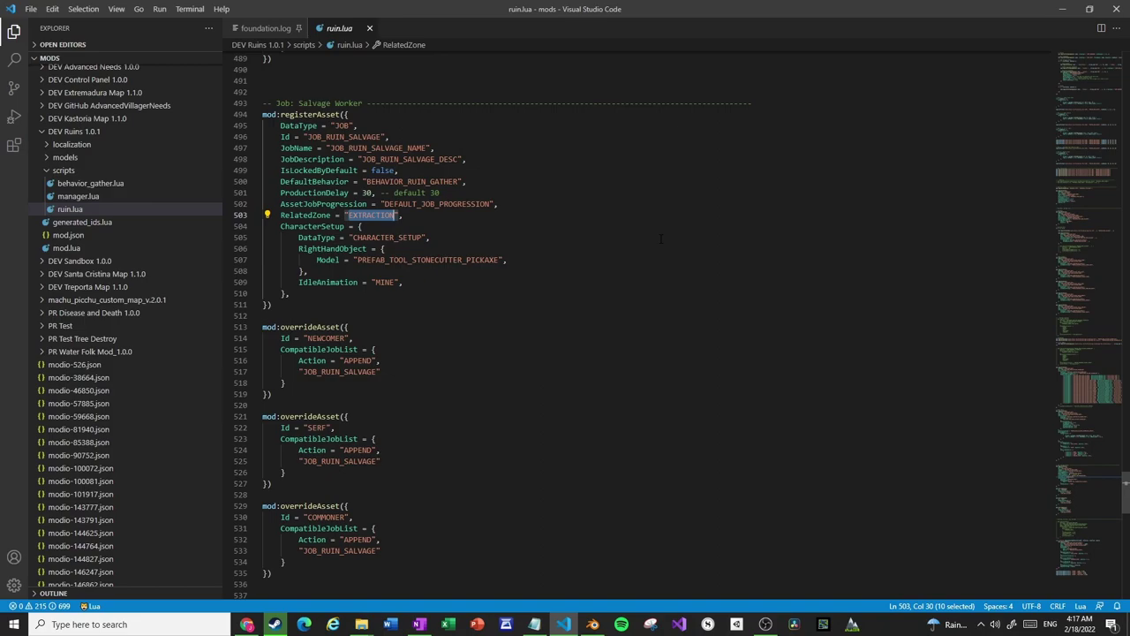
{"action": "double_click", "coordinate": [366, 193]}
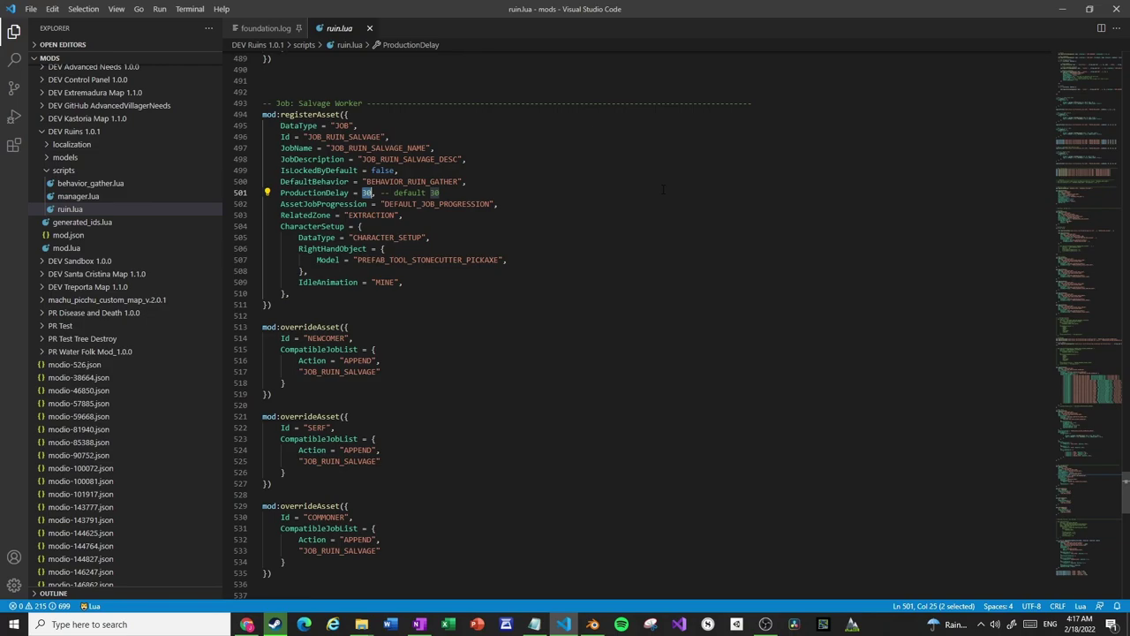
- Review the registerSalvageFunction definition, highlighting the BUILDING_FUNCTION_QUARRY data type and the needed RESOURCE_RUIN resource
{"action": "scroll", "coordinate": [1090, 487], "scroll_direction": "down", "scroll_amount": 2}
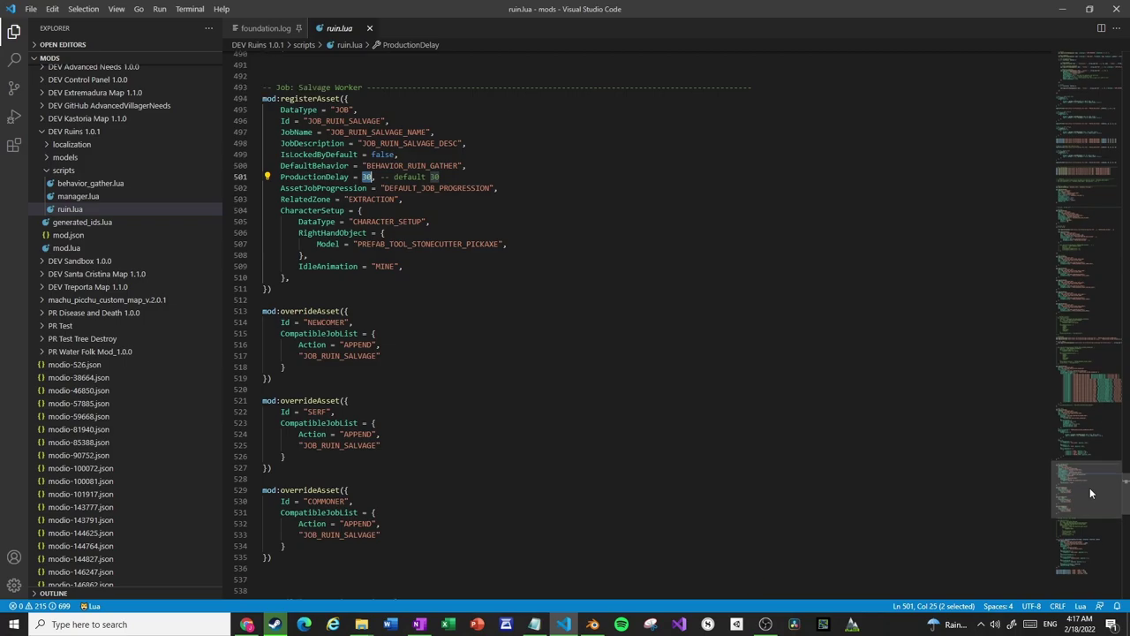
{"action": "left_click_drag", "start_coordinate": [1087, 495], "coordinate": [1066, 532]}
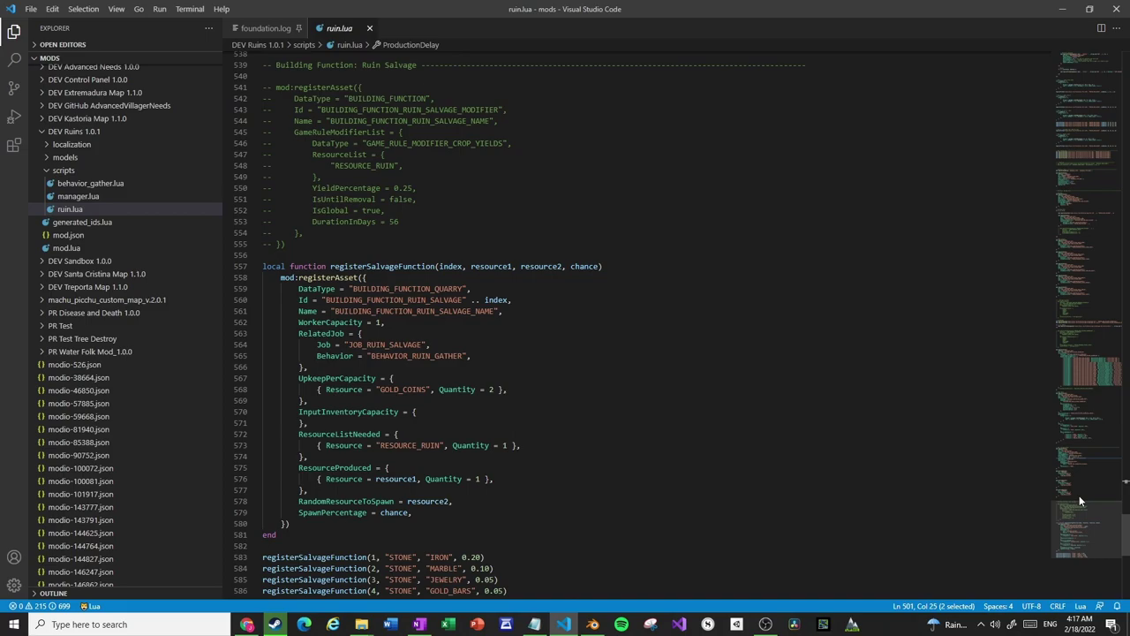
{"action": "scroll", "coordinate": [1085, 500], "scroll_direction": "down", "scroll_amount": 2}
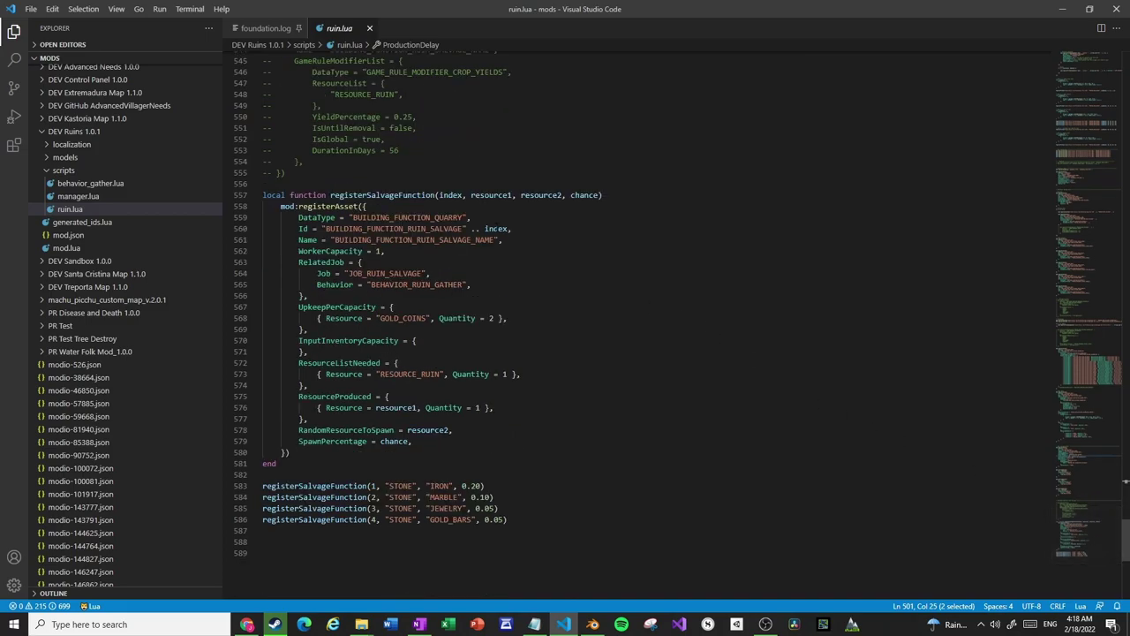
{"action": "left_click_drag", "start_coordinate": [263, 195], "coordinate": [277, 463]}
{"action": "left_click", "coordinate": [277, 463]}
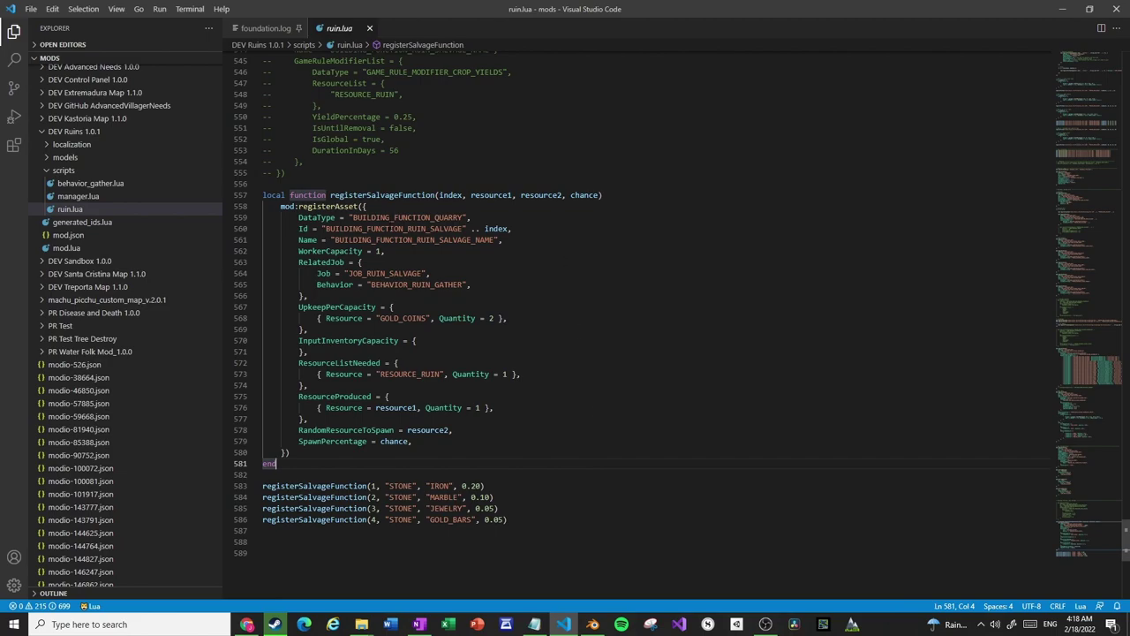
{"action": "left_click_drag", "start_coordinate": [353, 218], "coordinate": [462, 217]}
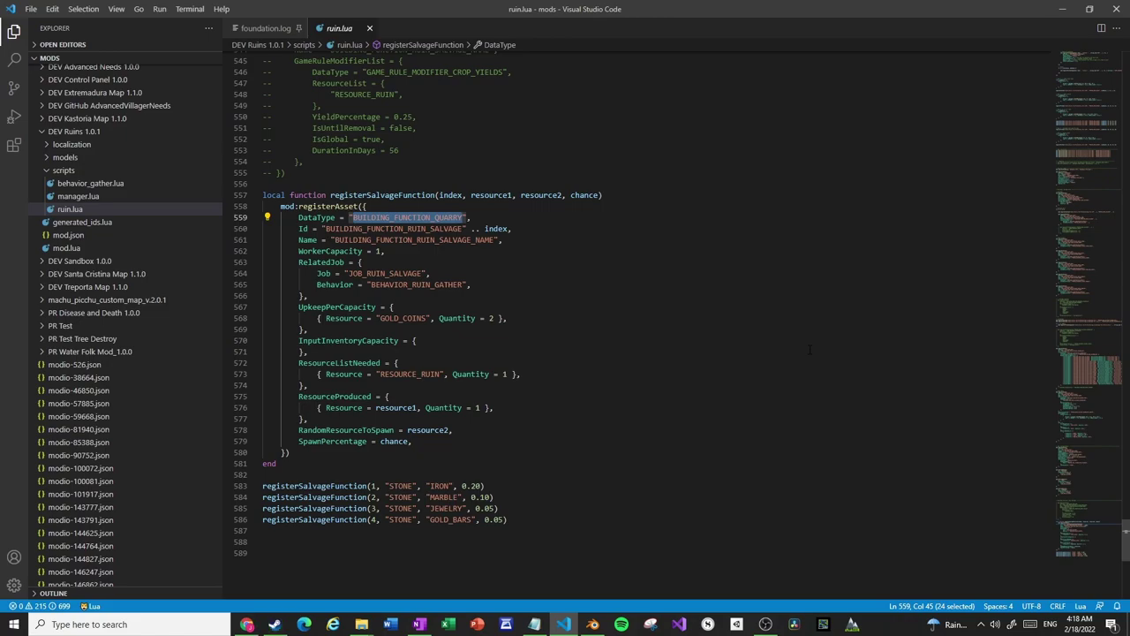
{"action": "double_click", "coordinate": [410, 374]}
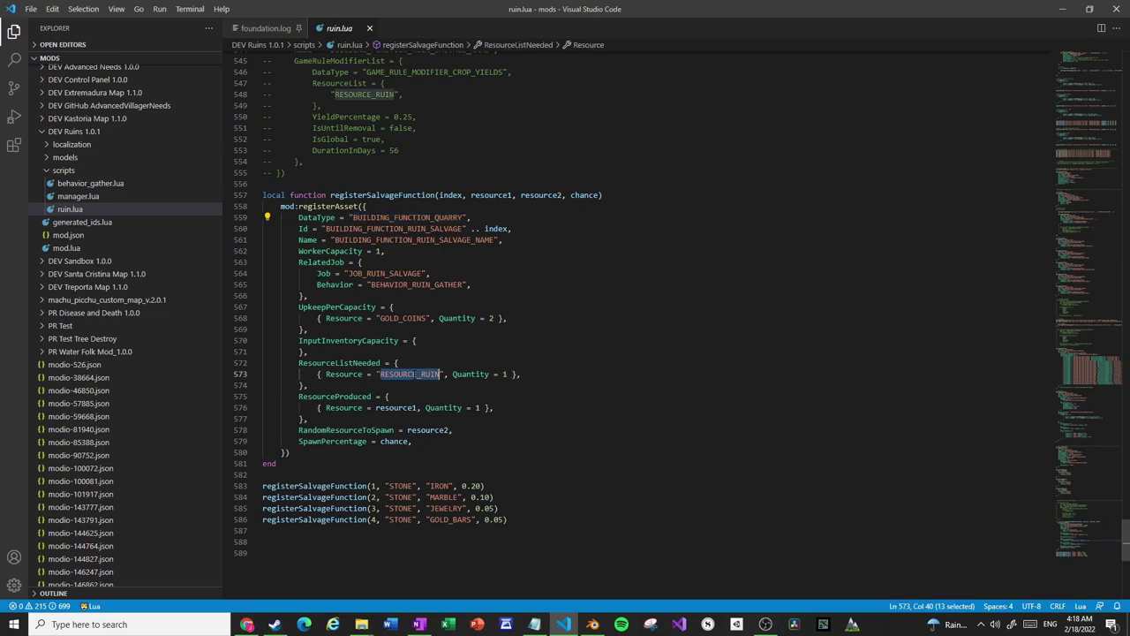
- Highlight the STONE, IRON, MARBLE, JEWELRY and GOLD_BARS arguments in the registerSalvageFunction calls
{"action": "double_click", "coordinate": [400, 486]}
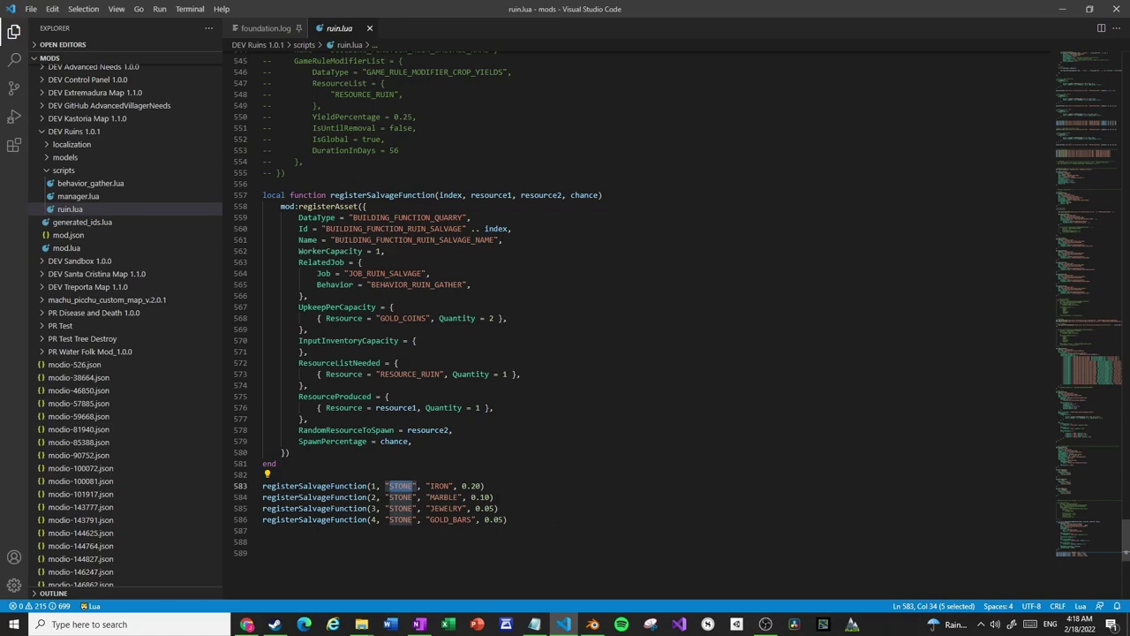
{"action": "double_click", "coordinate": [436, 486]}
{"action": "double_click", "coordinate": [447, 497]}
{"action": "double_click", "coordinate": [446, 509]}
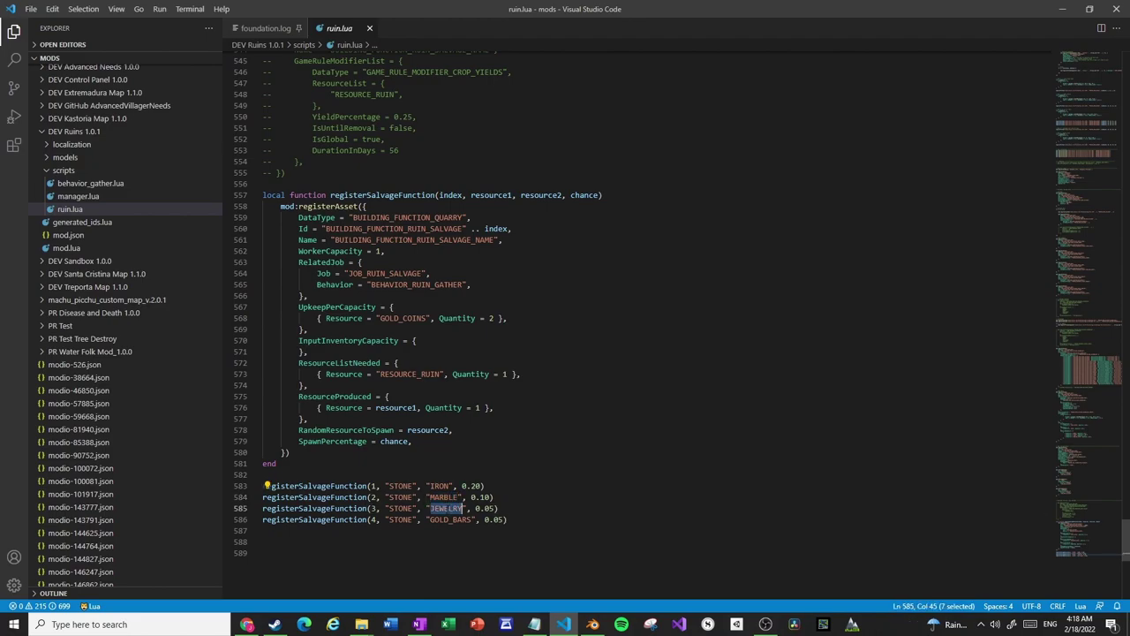
{"action": "double_click", "coordinate": [451, 519]}
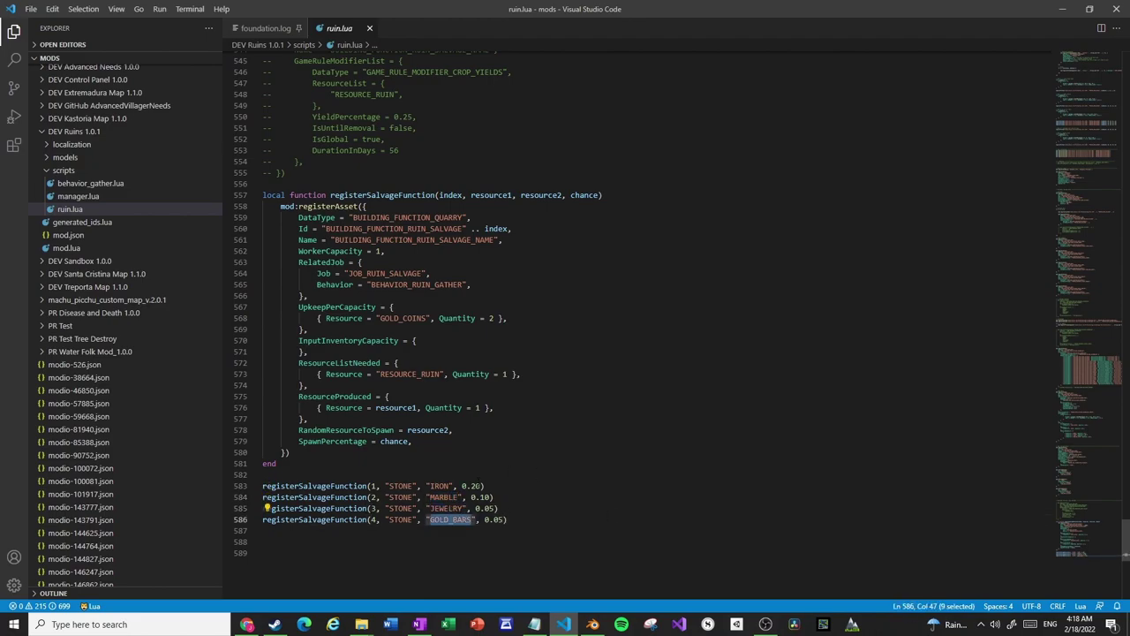
- Go through the registerSalvageFunction calls line by line and highlight the whole block of calls at the file's end
{"action": "left_click", "coordinate": [655, 486]}
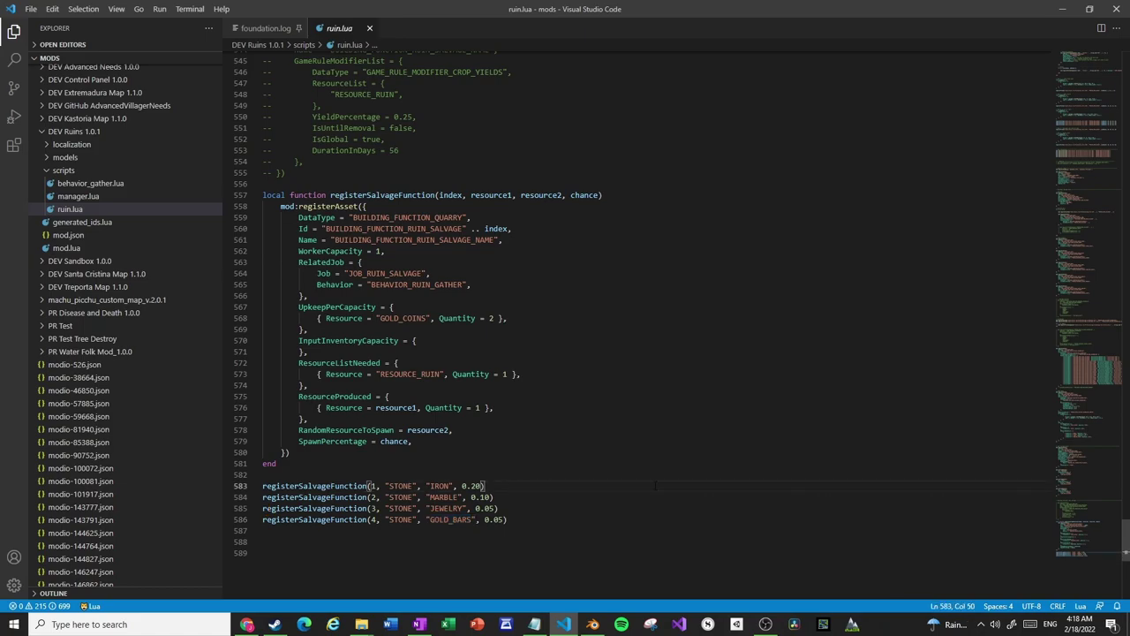
{"action": "key", "text": "Down"}
{"action": "key", "text": "Down"}
{"action": "key", "text": "Down"}
{"action": "key", "text": "Up"}
{"action": "key", "text": "Up"}
{"action": "key", "text": "Up"}
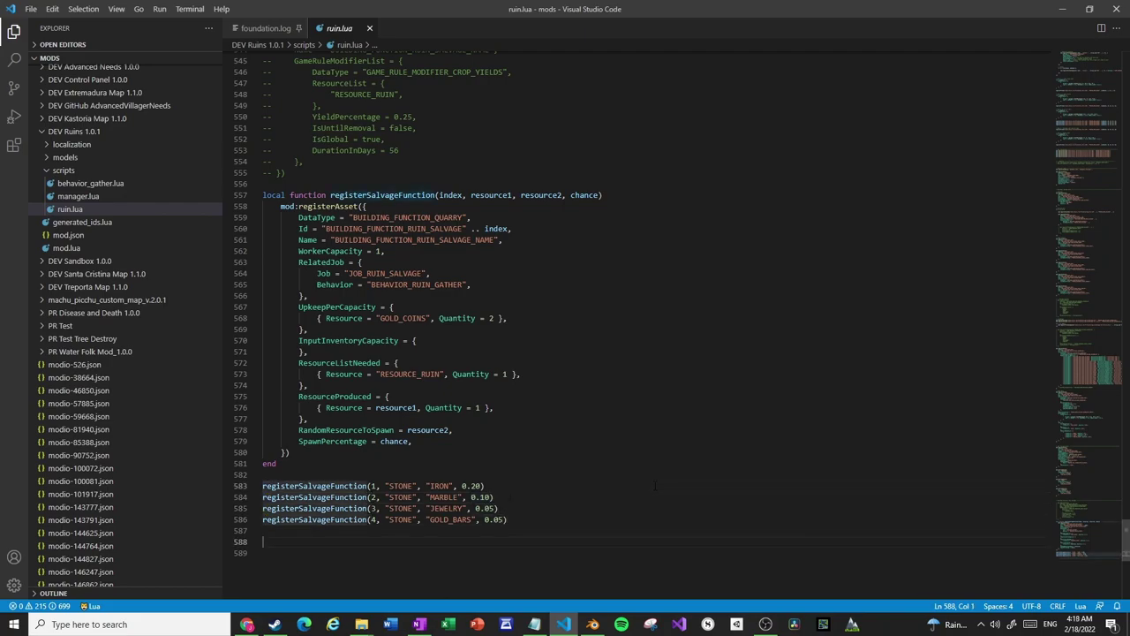
{"action": "left_click_drag", "start_coordinate": [501, 475], "coordinate": [547, 538]}
{"action": "left_click", "coordinate": [546, 538]}
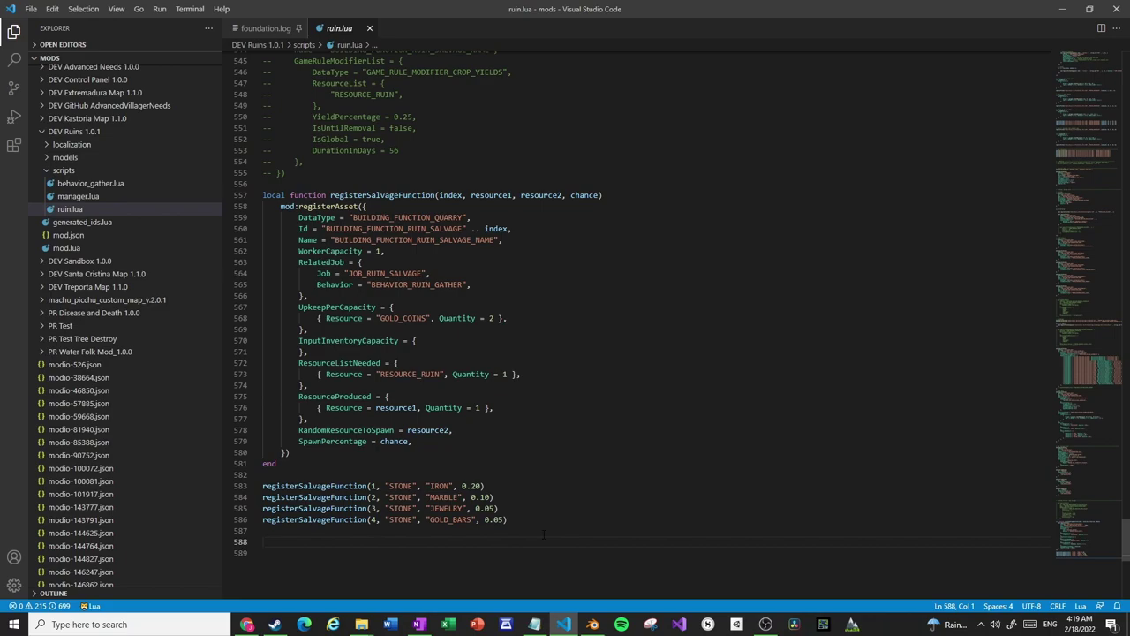
{"action": "left_click_drag", "start_coordinate": [262, 486], "coordinate": [507, 521]}
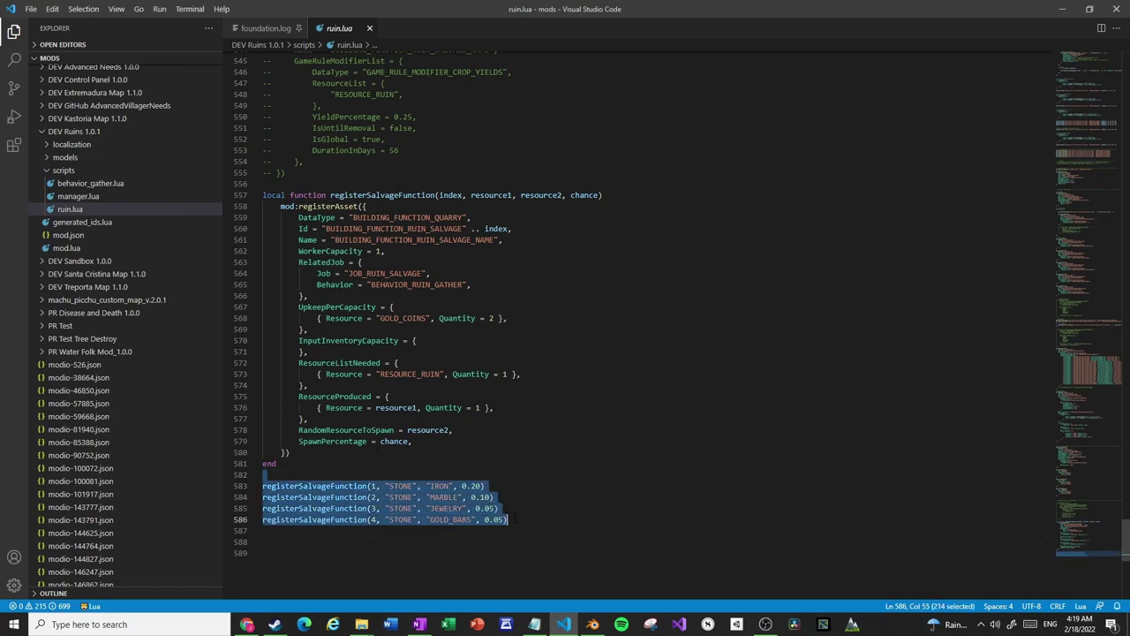
{"action": "left_click", "coordinate": [530, 532]}
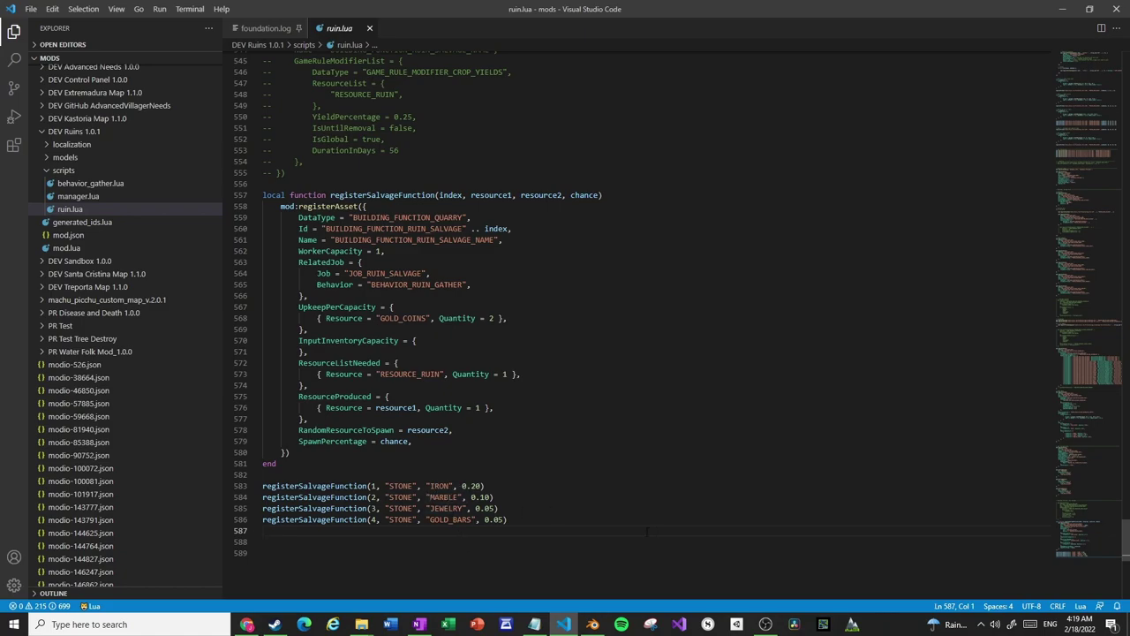
- Switch to Blender, expand and show the Collection.Part.001 items, and step through its first PREFAB_RUIN_RUIN3 empties
{"action": "key", "text": "alt+Tab"}
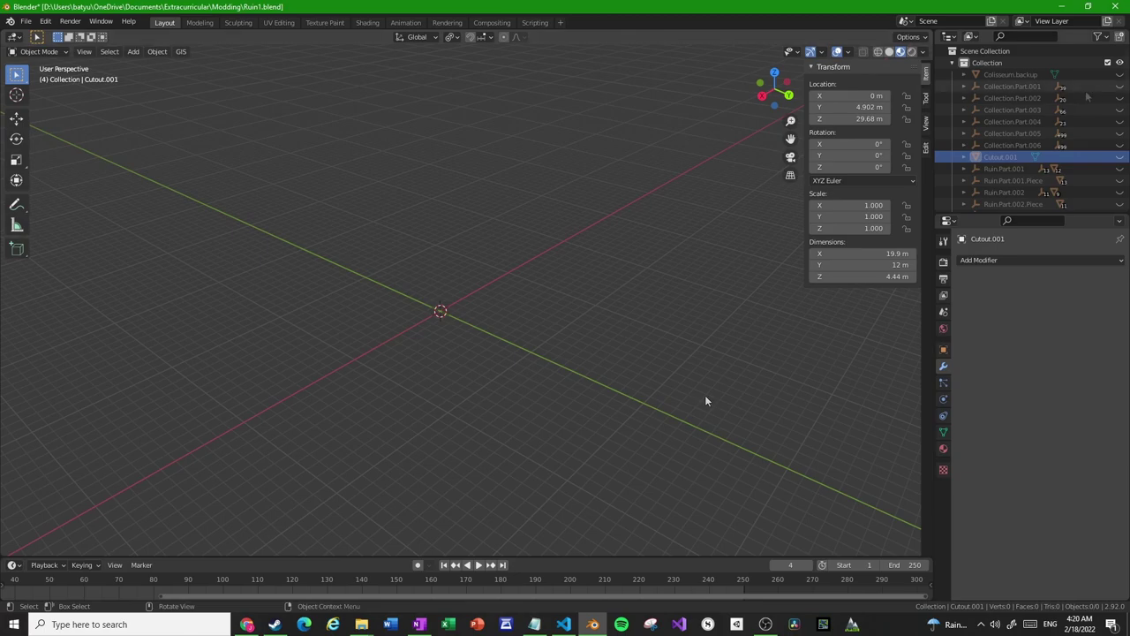
{"action": "left_click", "coordinate": [963, 86]}
{"action": "left_click", "coordinate": [1120, 87]}
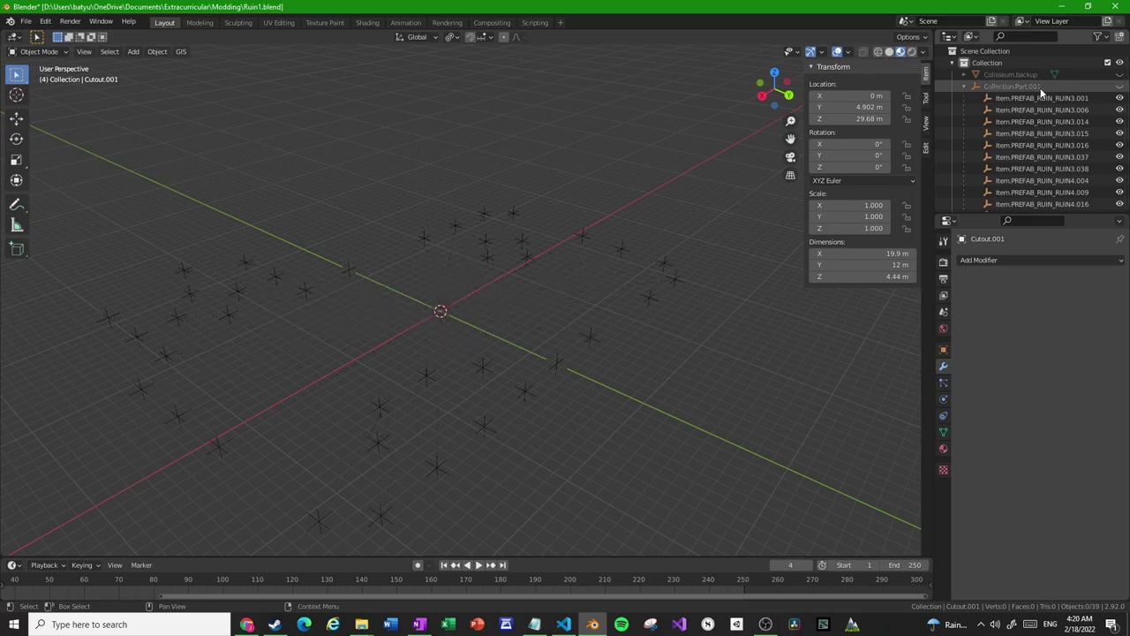
{"action": "left_click", "coordinate": [996, 98]}
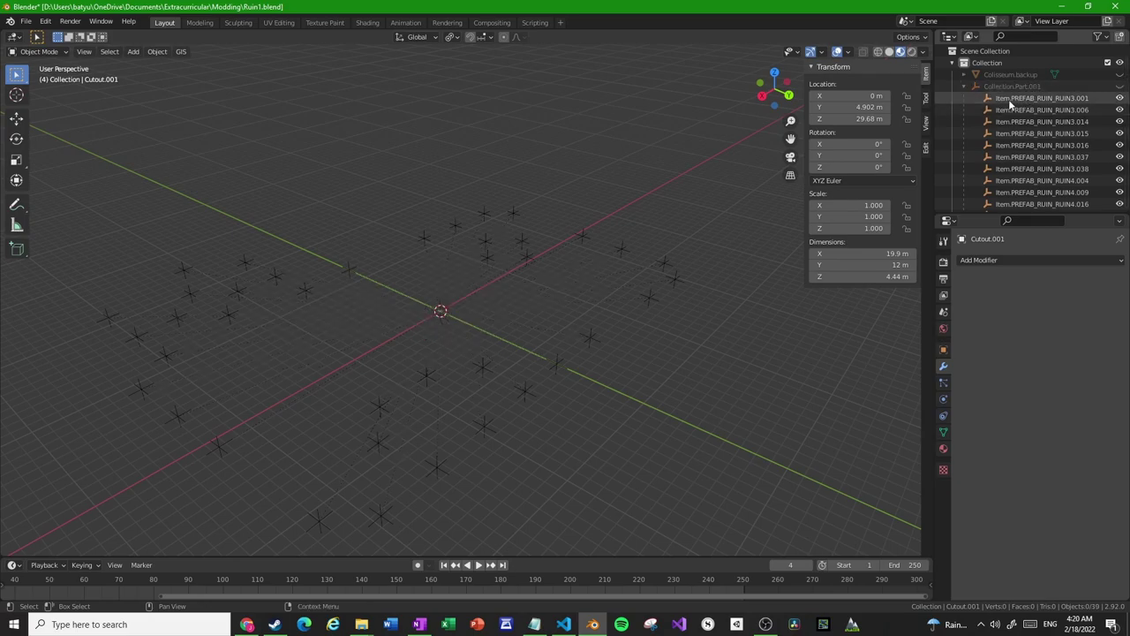
{"action": "left_click", "coordinate": [1016, 110]}
{"action": "left_click", "coordinate": [1020, 121]}
{"action": "left_click", "coordinate": [1022, 132]}
{"action": "left_click", "coordinate": [1020, 145]}
{"action": "left_click", "coordinate": [1021, 156]}
{"action": "left_click", "coordinate": [1022, 133]}
{"action": "left_click", "coordinate": [1033, 121]}
{"action": "left_click", "coordinate": [1040, 110]}
{"action": "left_click", "coordinate": [1040, 98]}
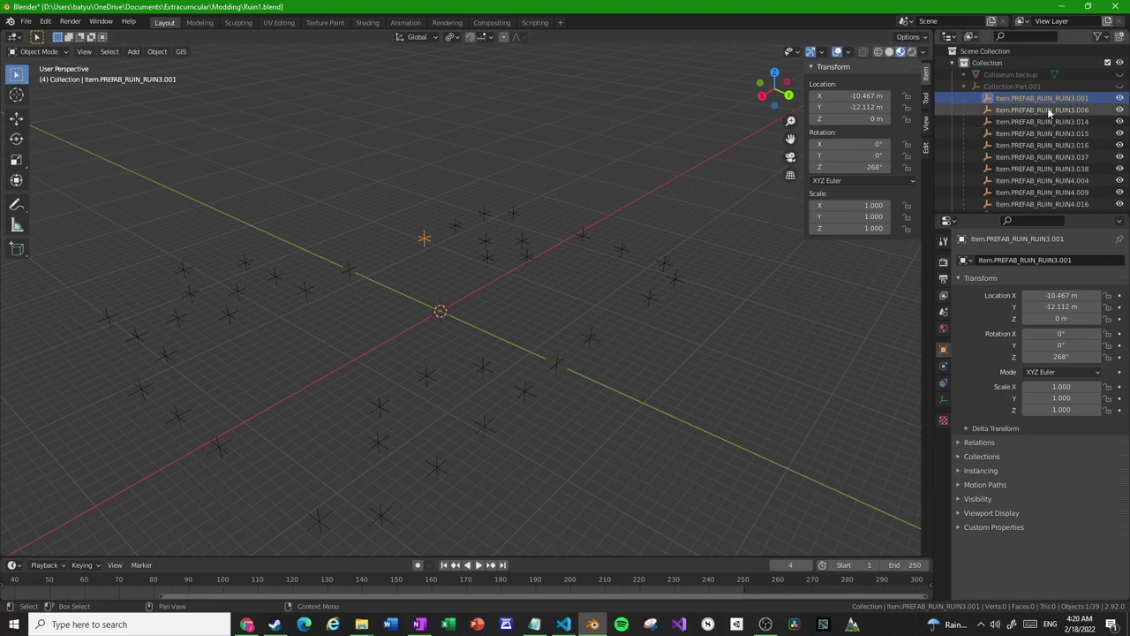
{"action": "key", "text": "Down"}
{"action": "key", "text": "Down"}
{"action": "key", "text": "Up"}
{"action": "key", "text": "Up"}
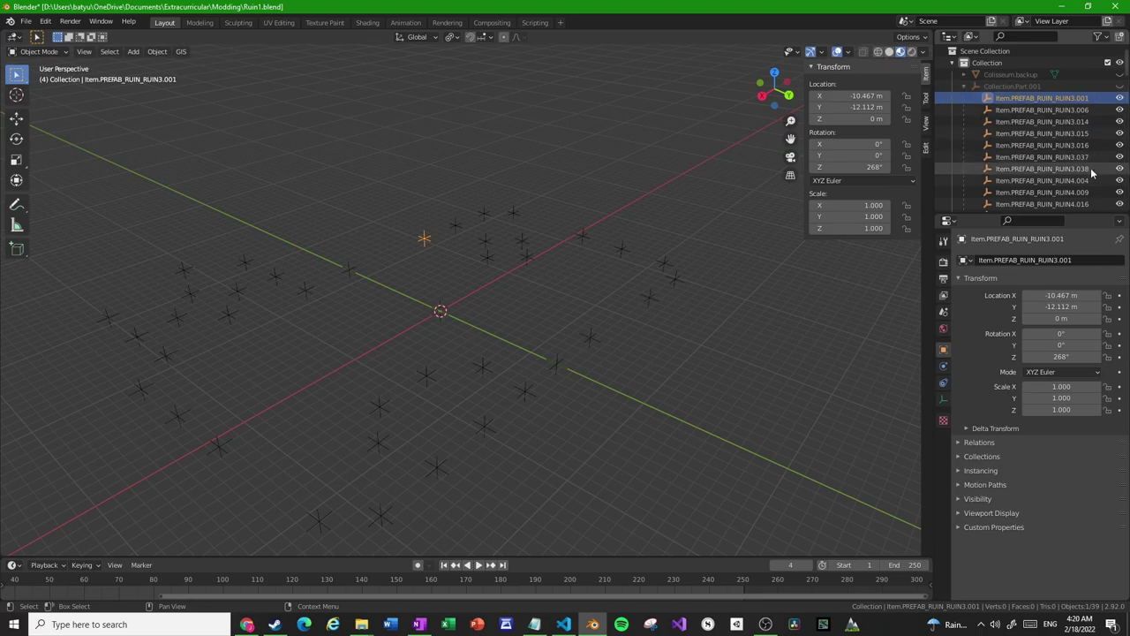
- Examine the Collection.Part.001 layout from above, selecting the RUIN8.001 and RUIN3.001 empties
{"action": "mouse_move", "coordinate": [776, 85]}
{"action": "left_mouse_down"}
{"action": "mouse_move", "coordinate": [733, 141]}
{"action": "mouse_move", "coordinate": [781, 72]}
{"action": "left_mouse_up"}
{"action": "left_click", "coordinate": [775, 74]}
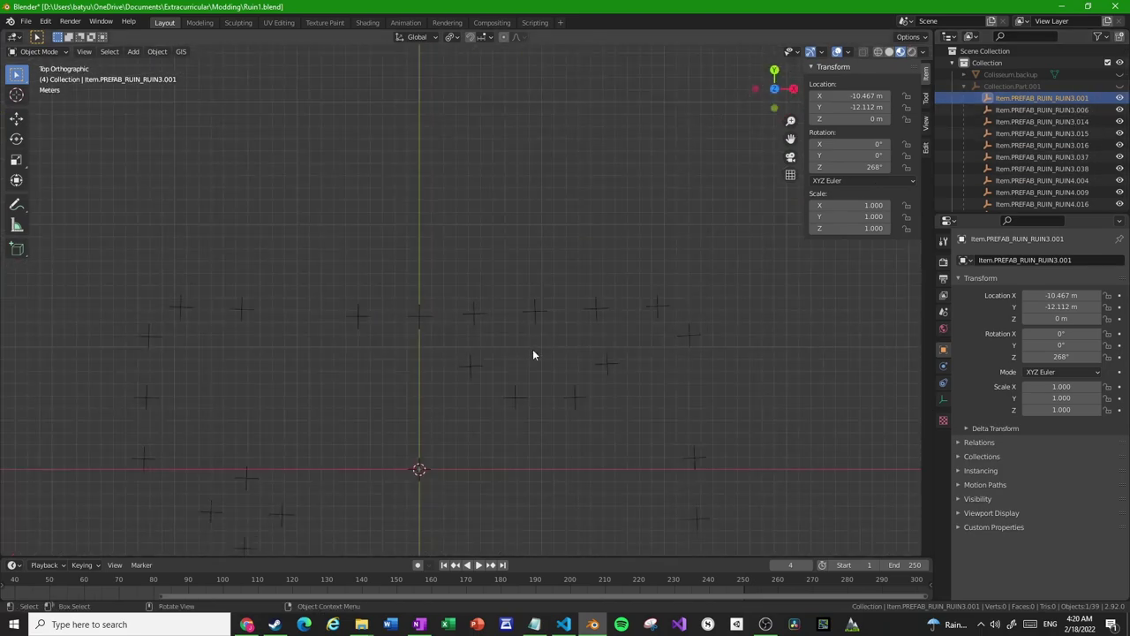
{"action": "middle_click_drag", "start_coordinate": [532, 346], "coordinate": [545, 228], "text": "shift"}
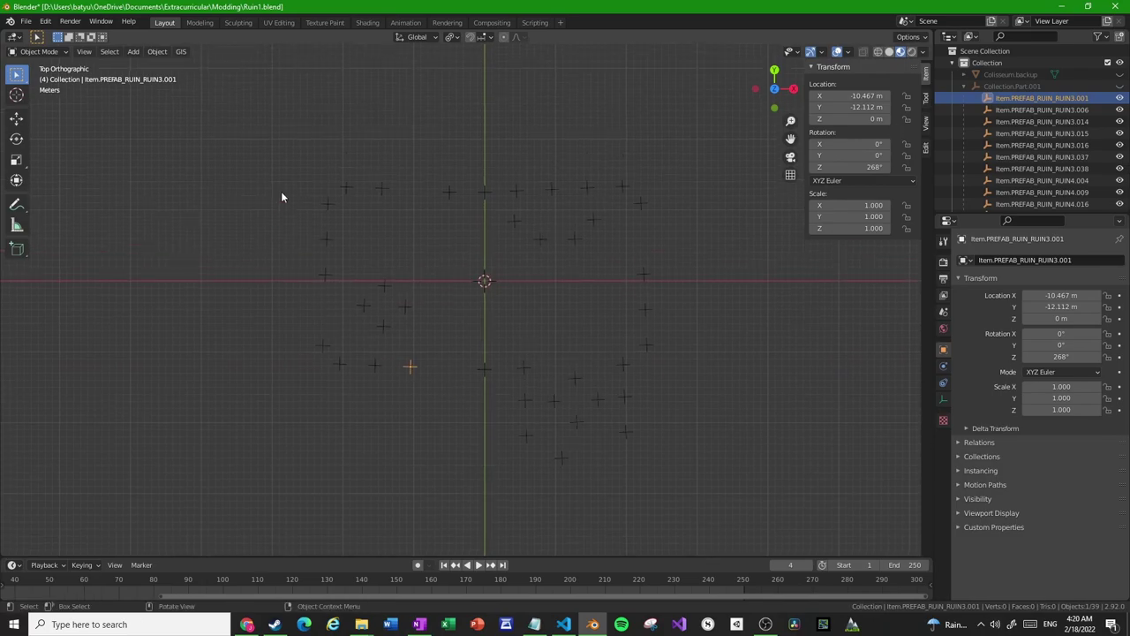
{"action": "left_click", "coordinate": [483, 370]}
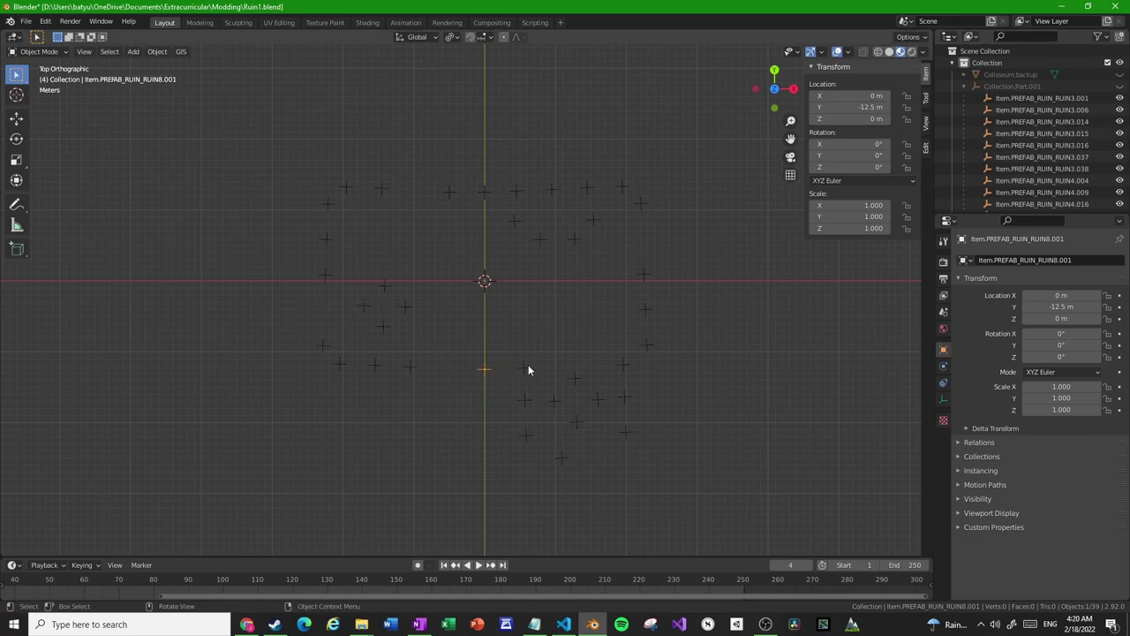
{"action": "left_click", "coordinate": [412, 367]}
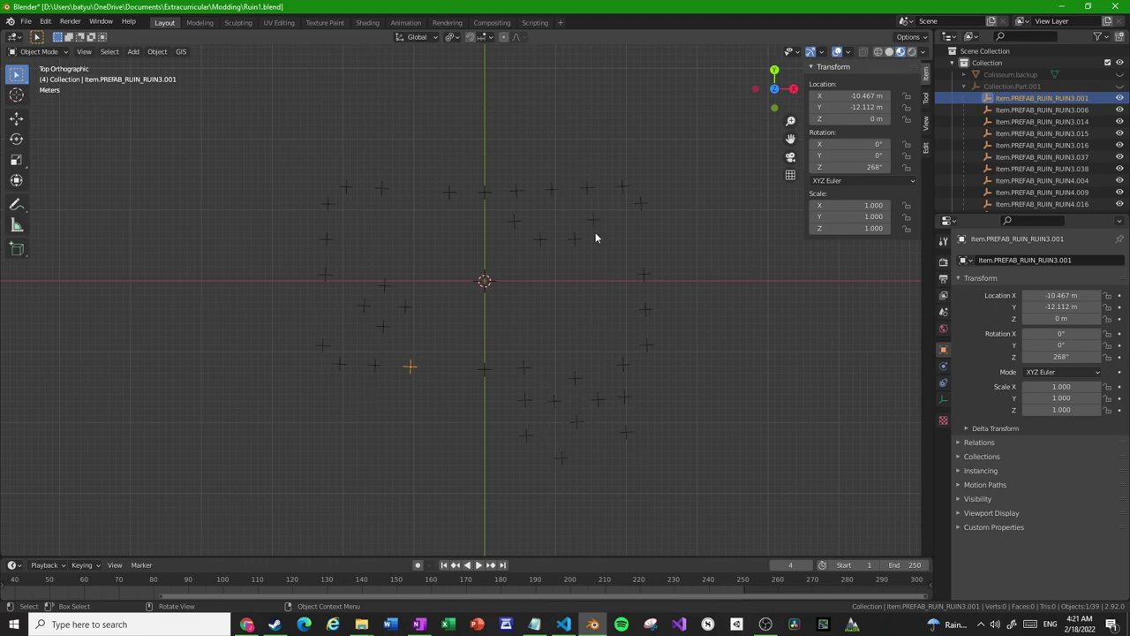
- Show Collection.Part.002 instead of Collection.Part.001 and select its RUIN2.001 and RUIN3.007 empties
{"action": "left_click", "coordinate": [1120, 86]}
{"action": "left_click", "coordinate": [1120, 98]}
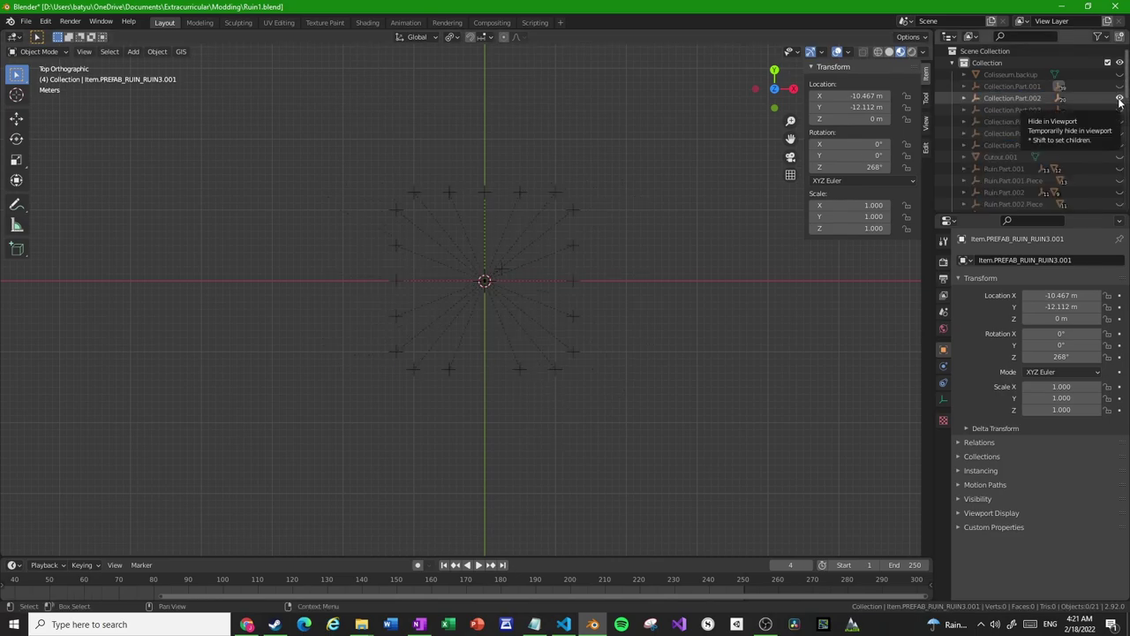
{"action": "left_click", "coordinate": [1120, 98]}
{"action": "left_click", "coordinate": [965, 98]}
{"action": "left_click", "coordinate": [1033, 109]}
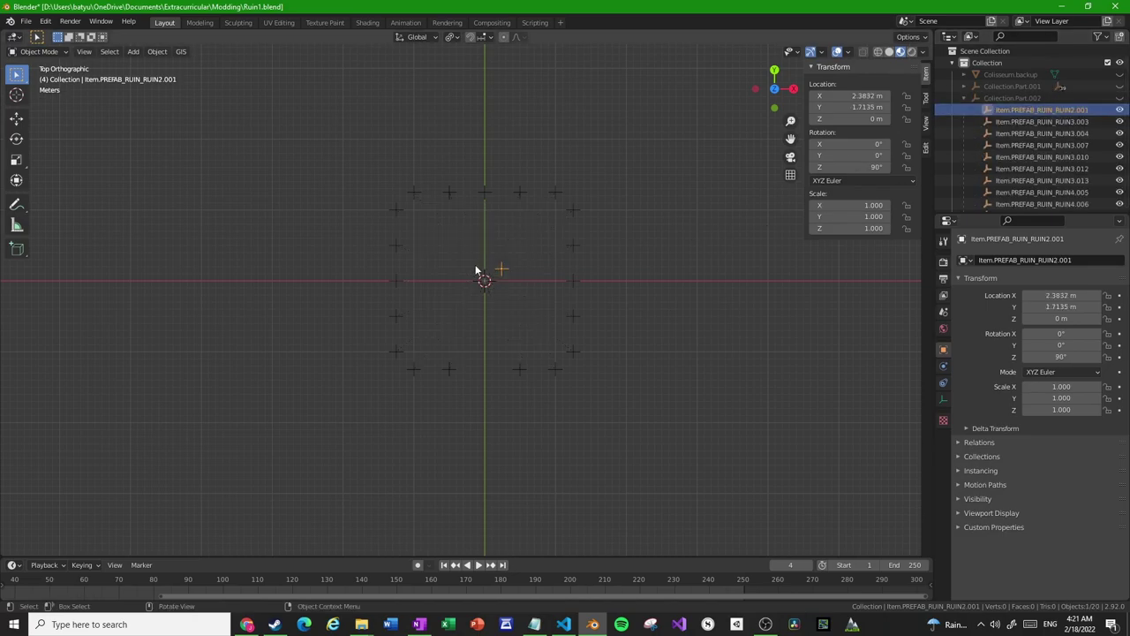
{"action": "left_click_drag", "start_coordinate": [465, 174], "coordinate": [497, 204]}
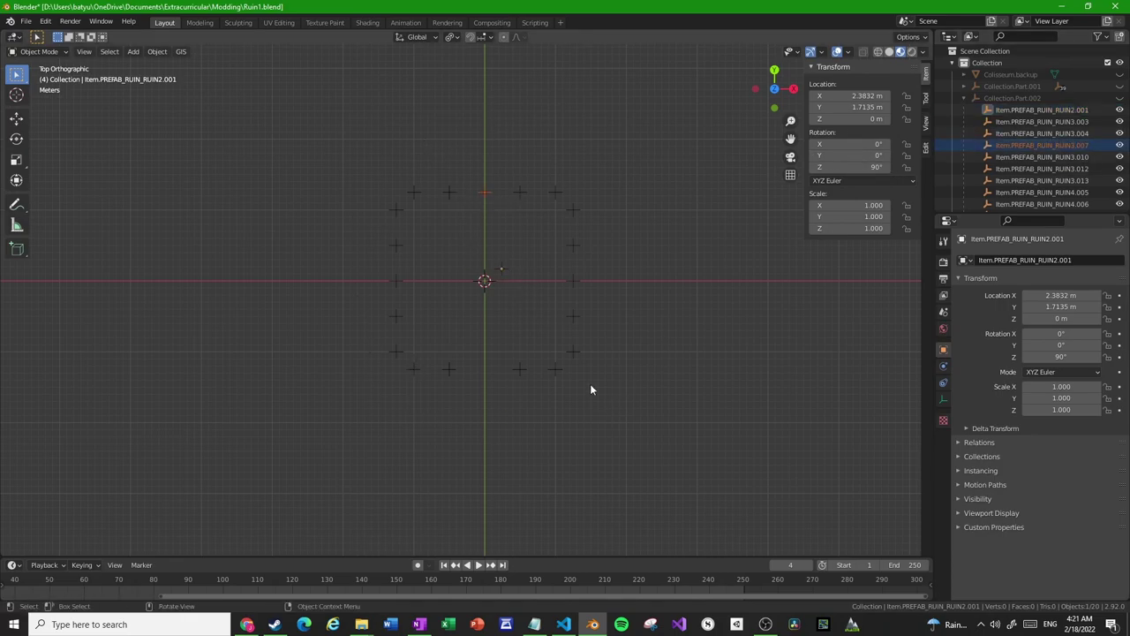
- Show the larger scattered ruin layout instead of Collection.Part.002 and inspect its empties from above and in perspective
{"action": "left_click", "coordinate": [964, 98]}
{"action": "scroll", "coordinate": [556, 215], "scroll_direction": "down", "scroll_amount": 1}
{"action": "scroll", "coordinate": [554, 208], "scroll_direction": "up", "scroll_amount": 2, "text": "shift"}
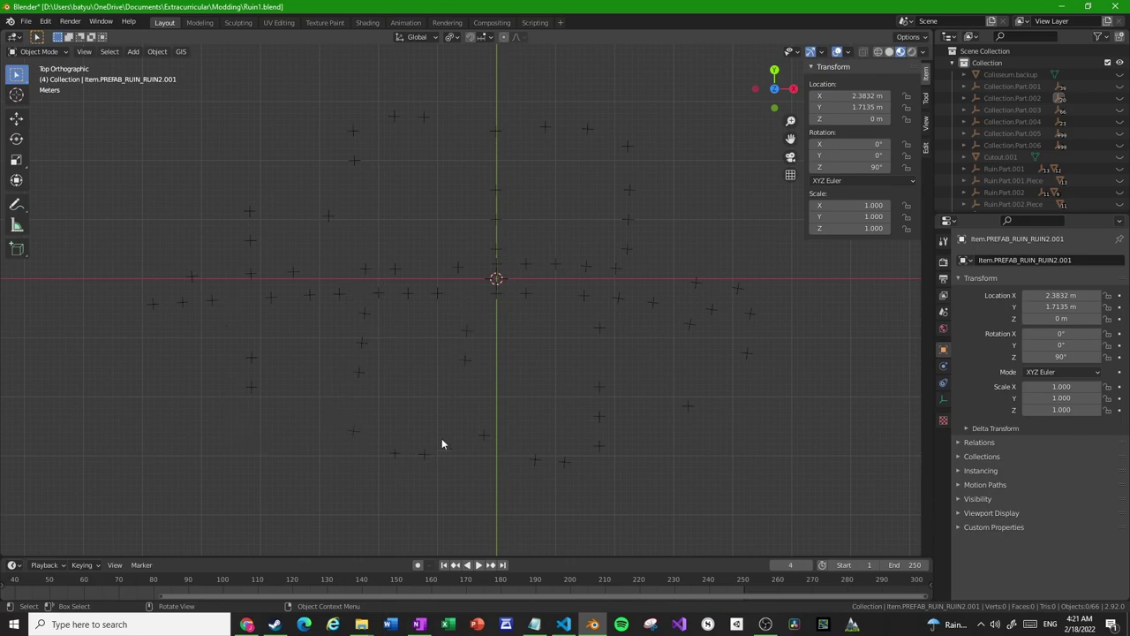
{"action": "left_click_drag", "start_coordinate": [475, 410], "coordinate": [500, 457]}
{"action": "left_click", "coordinate": [969, 97]}
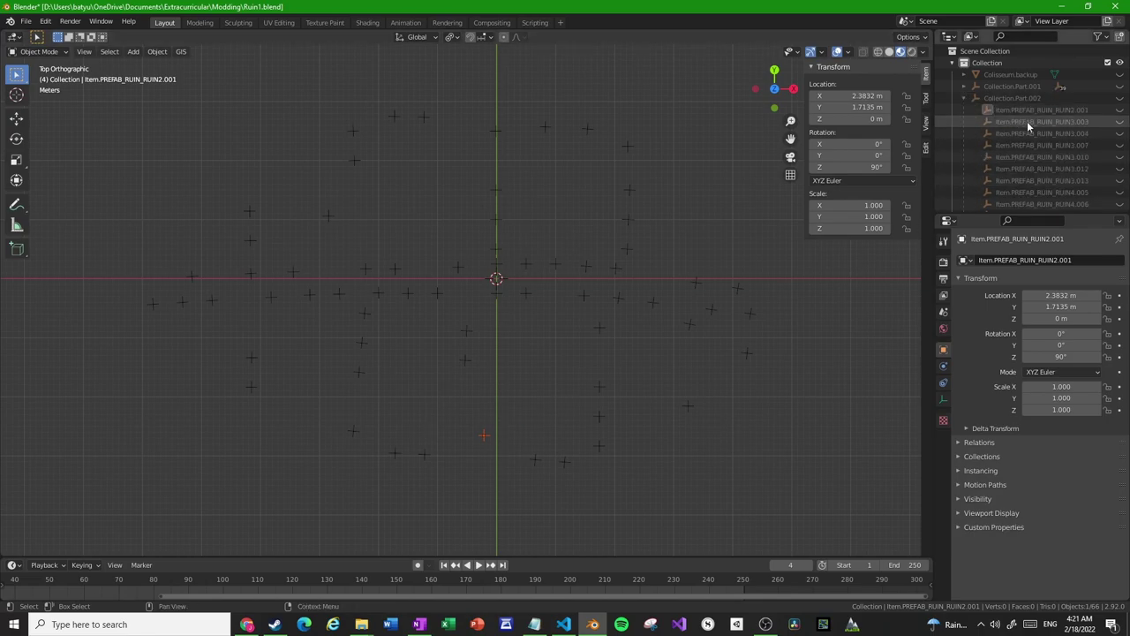
{"action": "left_click", "coordinate": [487, 399]}
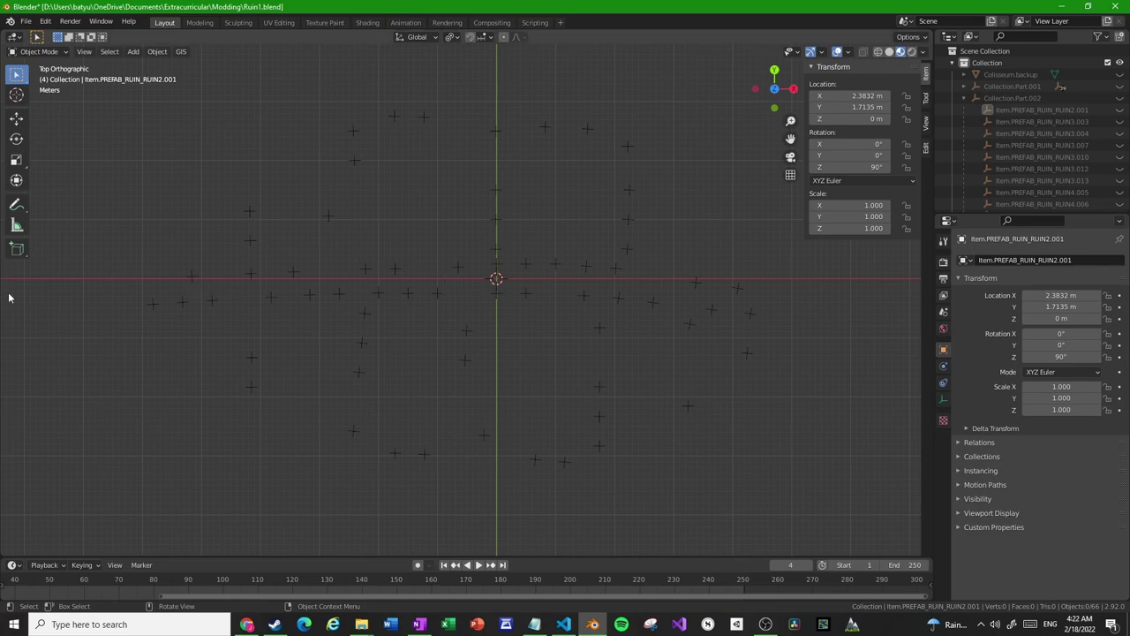
{"action": "middle_click_drag", "start_coordinate": [528, 339], "coordinate": [560, 301]}
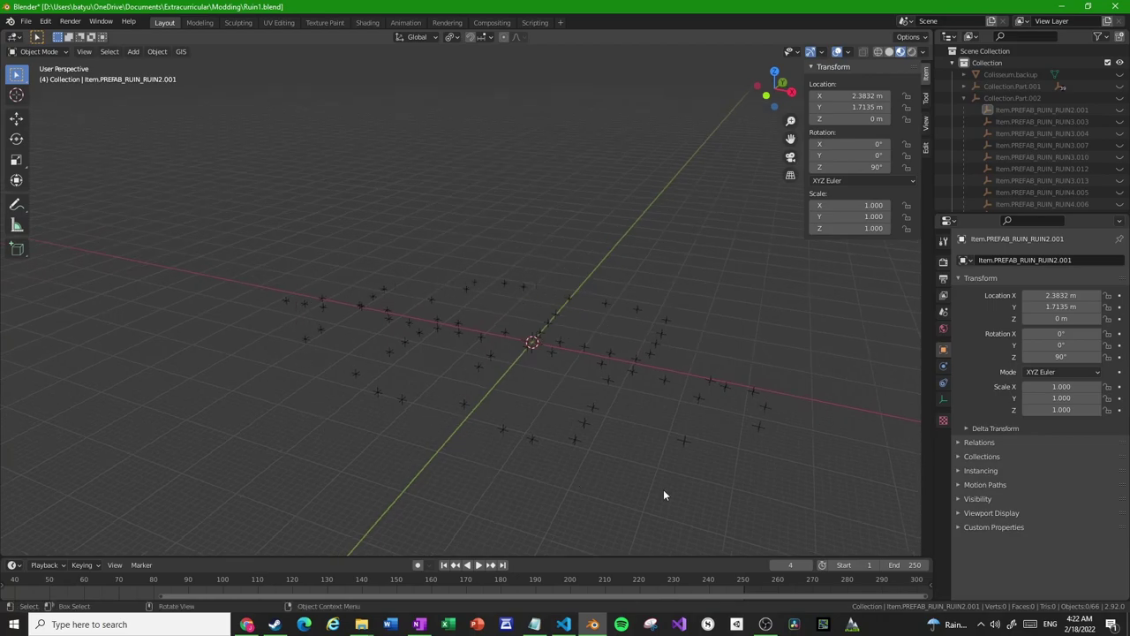
{"action": "middle_click_drag", "start_coordinate": [611, 343], "coordinate": [499, 278]}
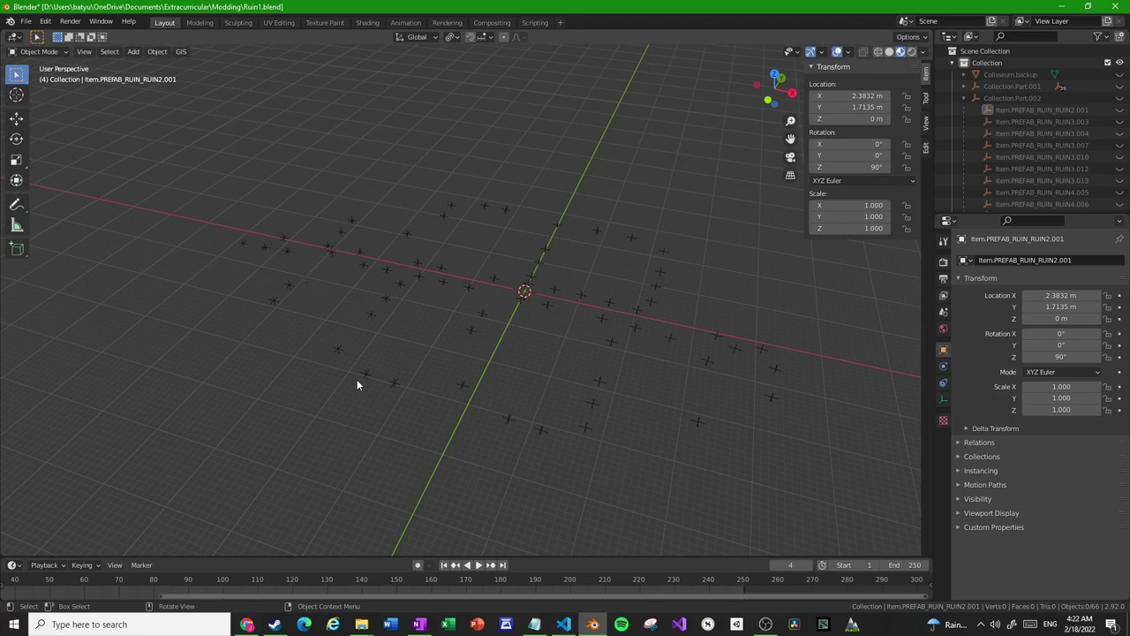
{"action": "left_click", "coordinate": [964, 98]}
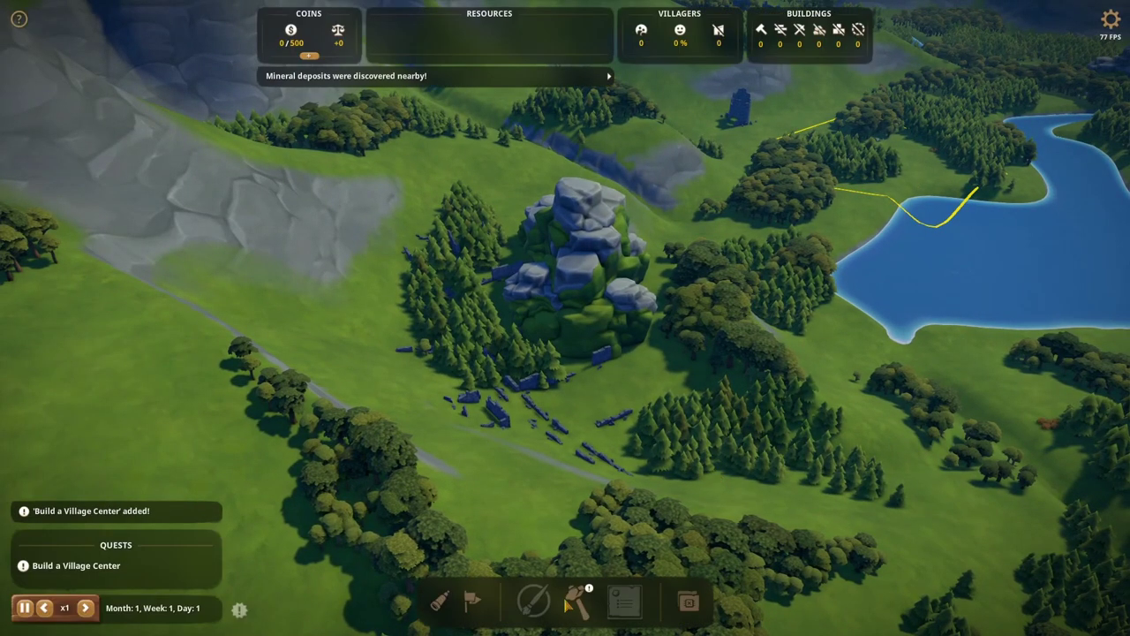
- Switch to the Foundation game, place a Village Center near the lake and build it
{"action": "left_click", "coordinate": [559, 602]}
{"action": "left_click", "coordinate": [341, 495]}
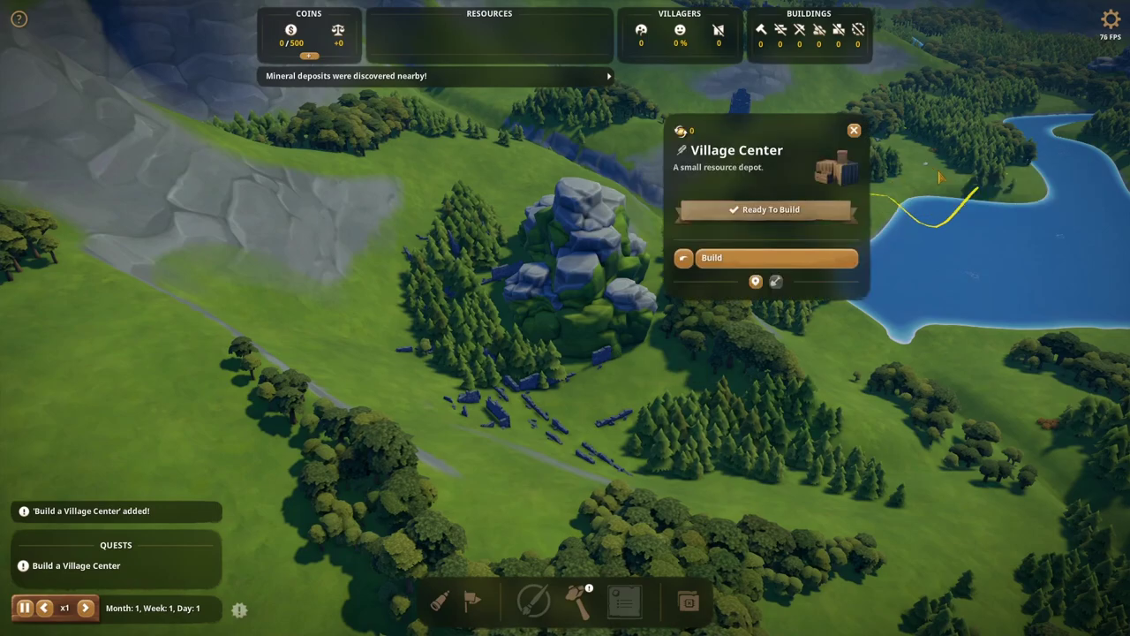
{"action": "left_click", "coordinate": [811, 257]}
{"action": "left_click", "coordinate": [562, 579]}
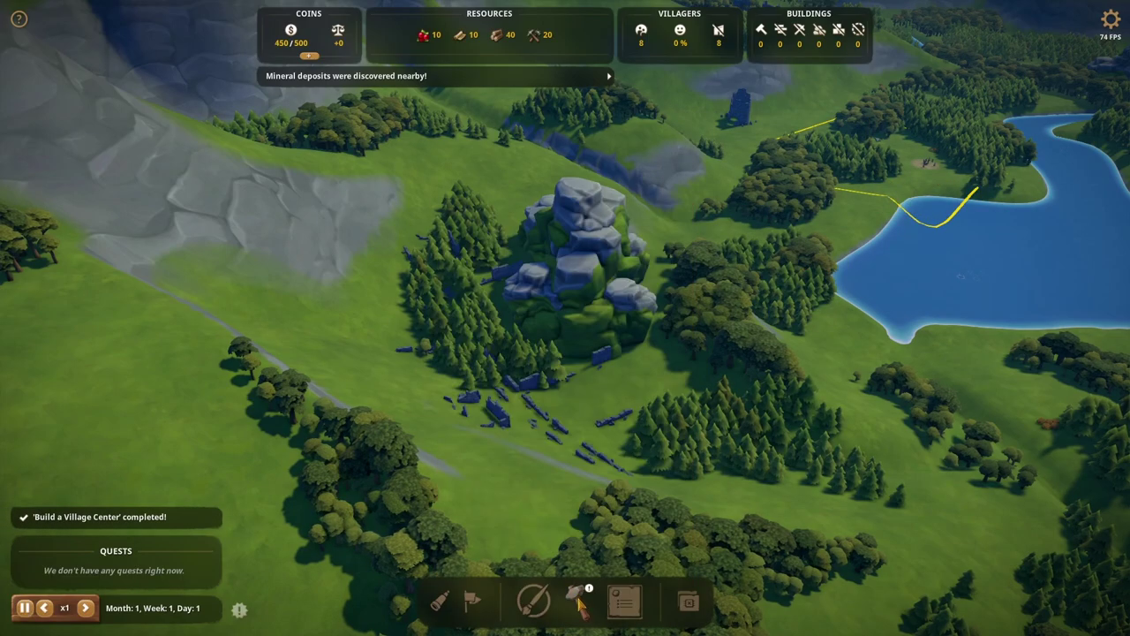
- Pick a building to place and examine the low ruin walls around the rocky hill from several angles
{"action": "left_click", "coordinate": [578, 601]}
{"action": "left_click", "coordinate": [341, 494]}
{"action": "scroll", "coordinate": [479, 379], "scroll_direction": "up", "scroll_amount": 5}
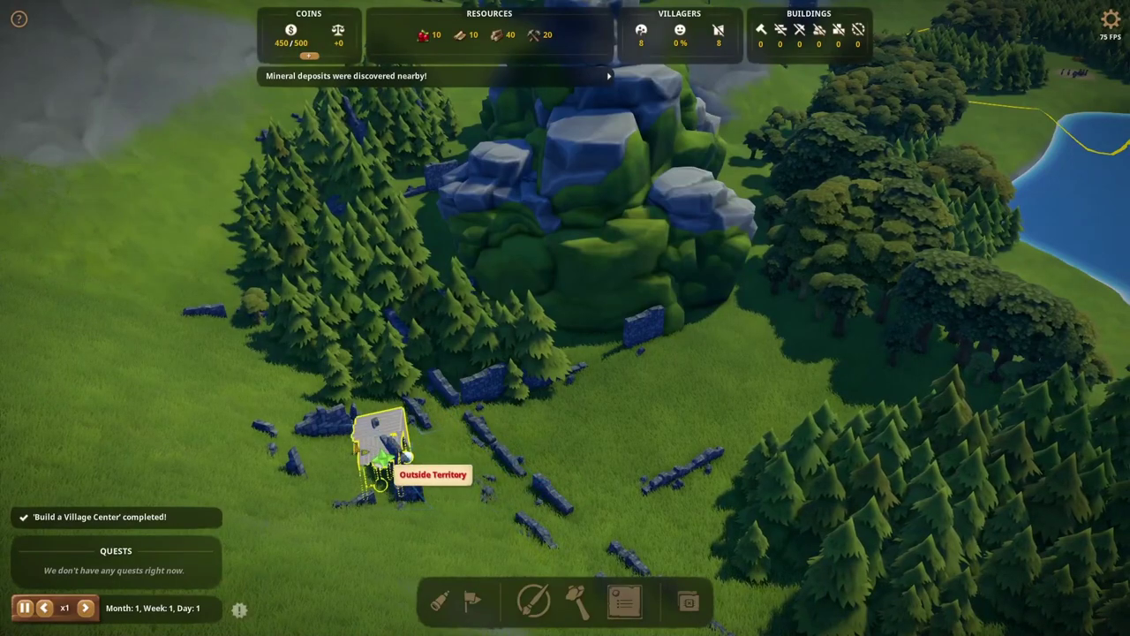
{"action": "scroll", "coordinate": [429, 413], "scroll_direction": "up", "scroll_amount": 5}
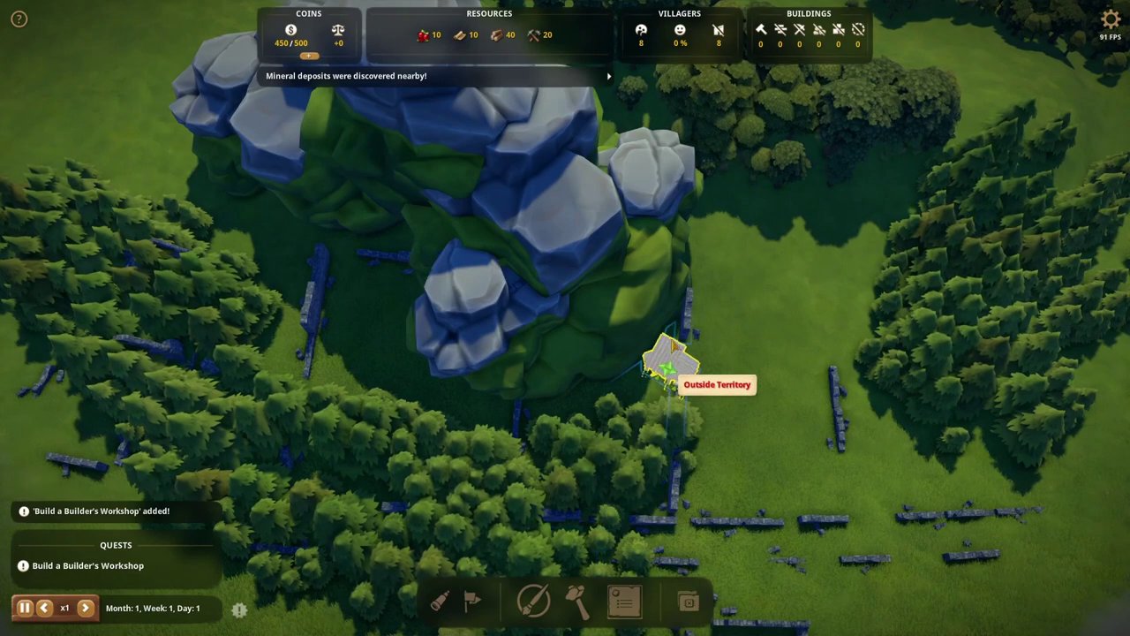
{"action": "scroll", "coordinate": [716, 452], "scroll_direction": "down", "scroll_amount": 5}
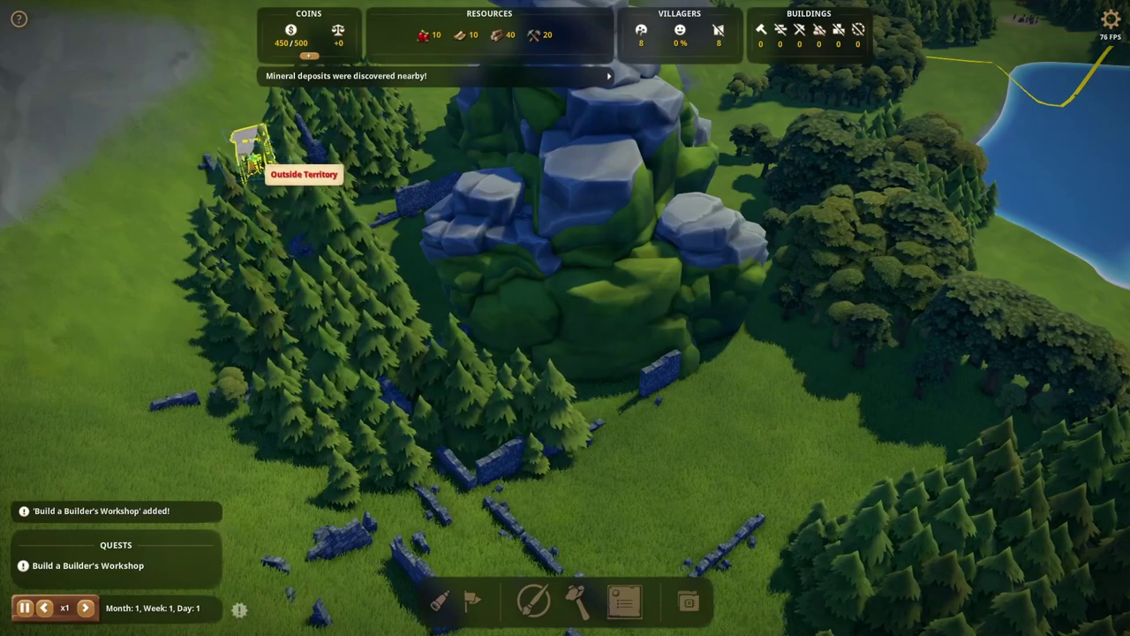
{"action": "scroll", "coordinate": [351, 265], "scroll_direction": "down", "scroll_amount": 5}
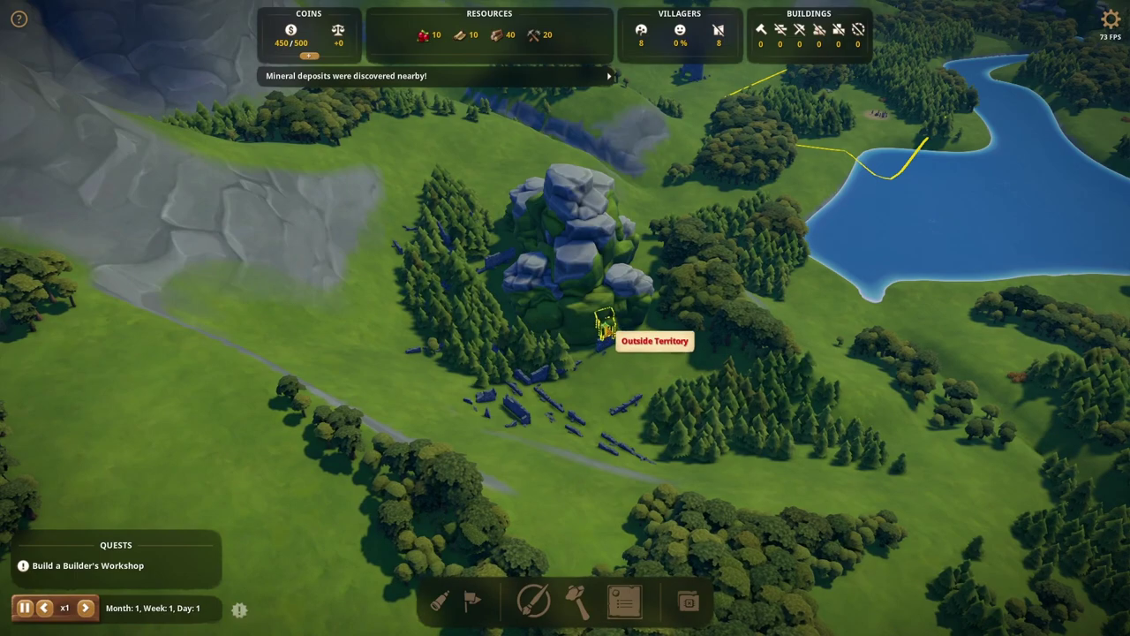
{"action": "scroll", "coordinate": [605, 325], "scroll_direction": "up", "scroll_amount": 5}
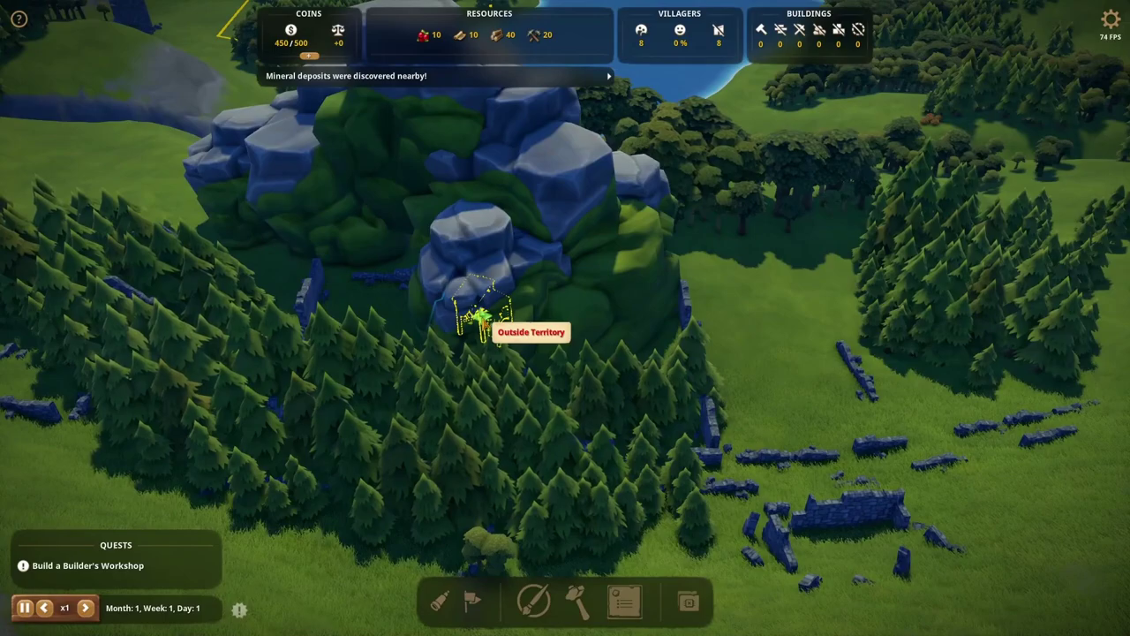
{"action": "key", "text": "q"}
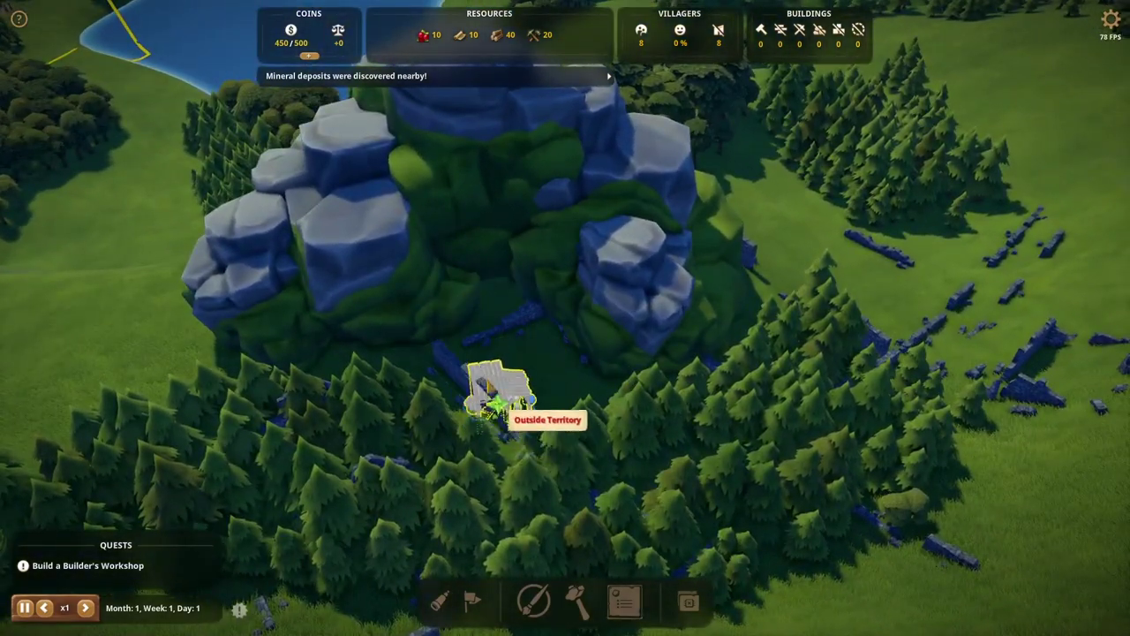
{"action": "scroll", "coordinate": [757, 442], "scroll_direction": "down", "scroll_amount": 5}
{"action": "key", "text": "q"}
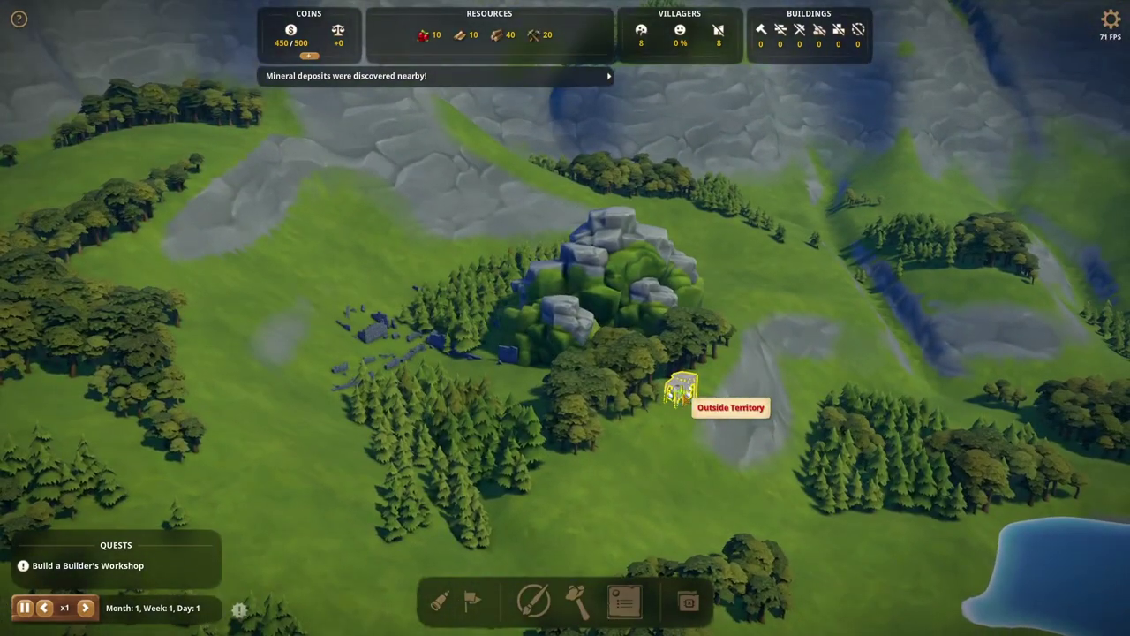
- Drop the building placement and survey the ruined stone towers beyond the lakeside village territory and along the wooded slope
{"action": "key", "text": "d"}
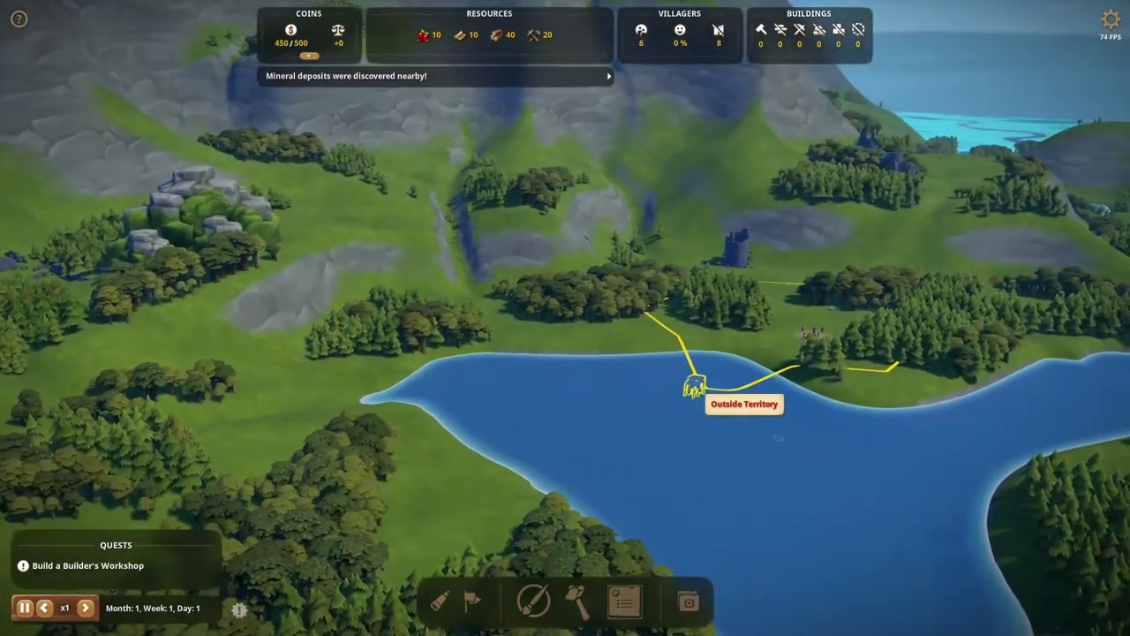
{"action": "key", "text": "a"}
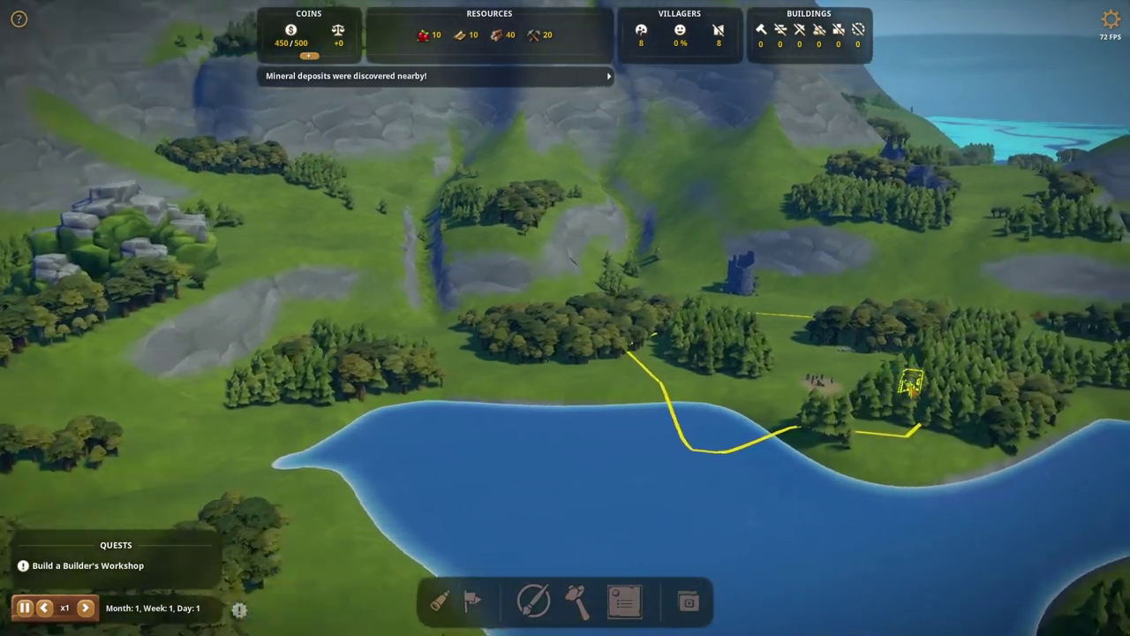
{"action": "scroll", "coordinate": [909, 385], "scroll_direction": "up", "scroll_amount": 3}
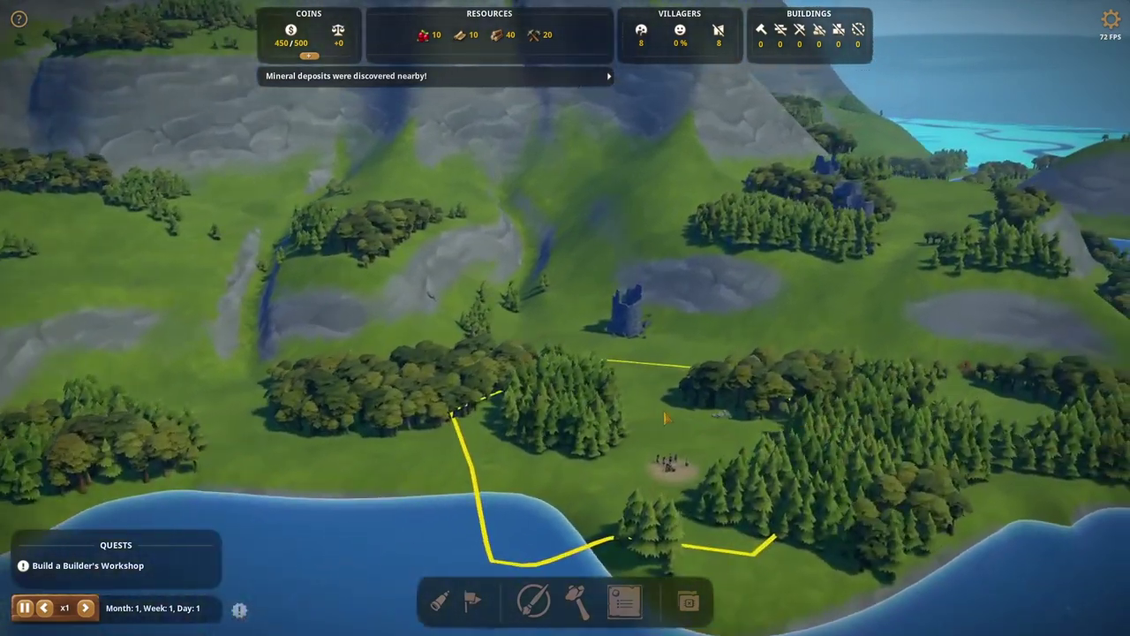
{"action": "scroll", "coordinate": [686, 417], "scroll_direction": "up", "scroll_amount": 3}
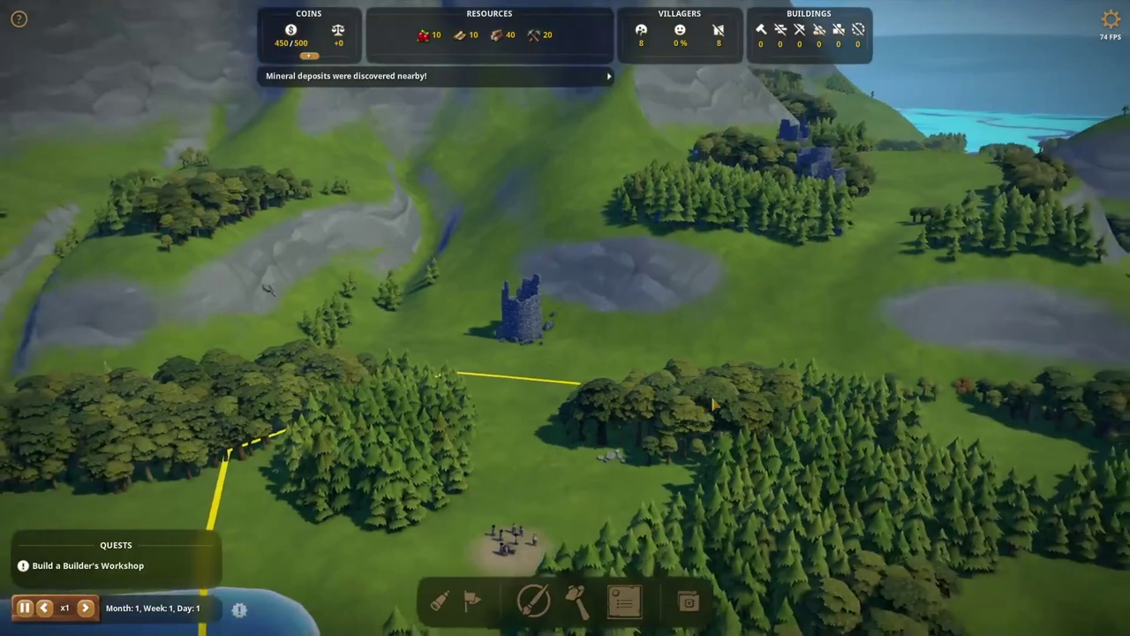
{"action": "middle_click_drag", "start_coordinate": [713, 404], "coordinate": [530, 411]}
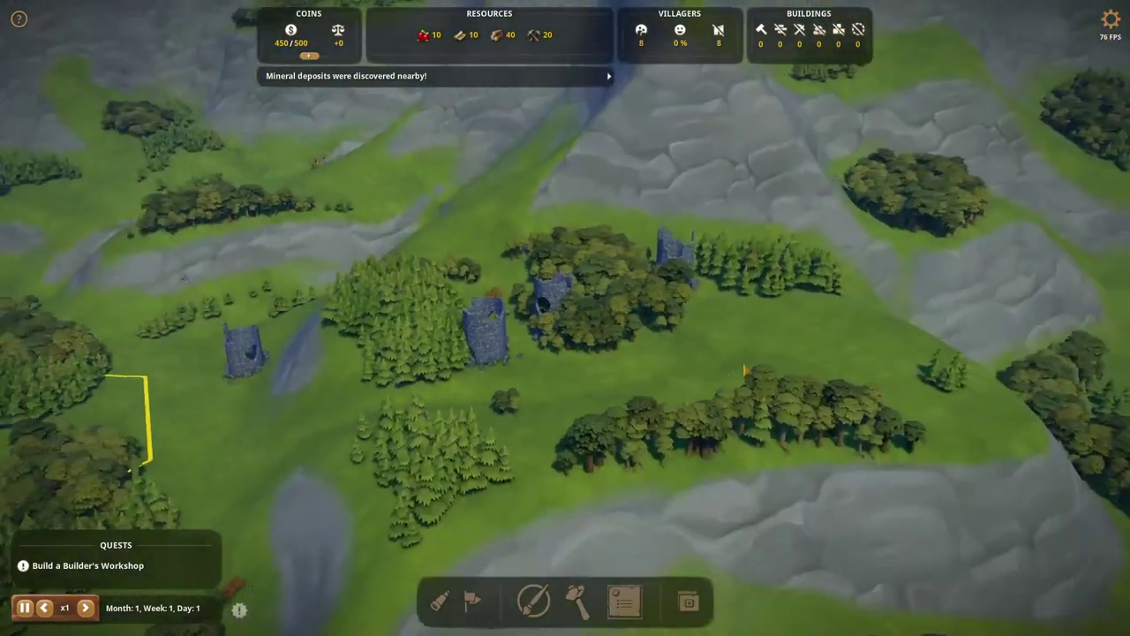
{"action": "middle_click_drag", "start_coordinate": [744, 371], "coordinate": [597, 287]}
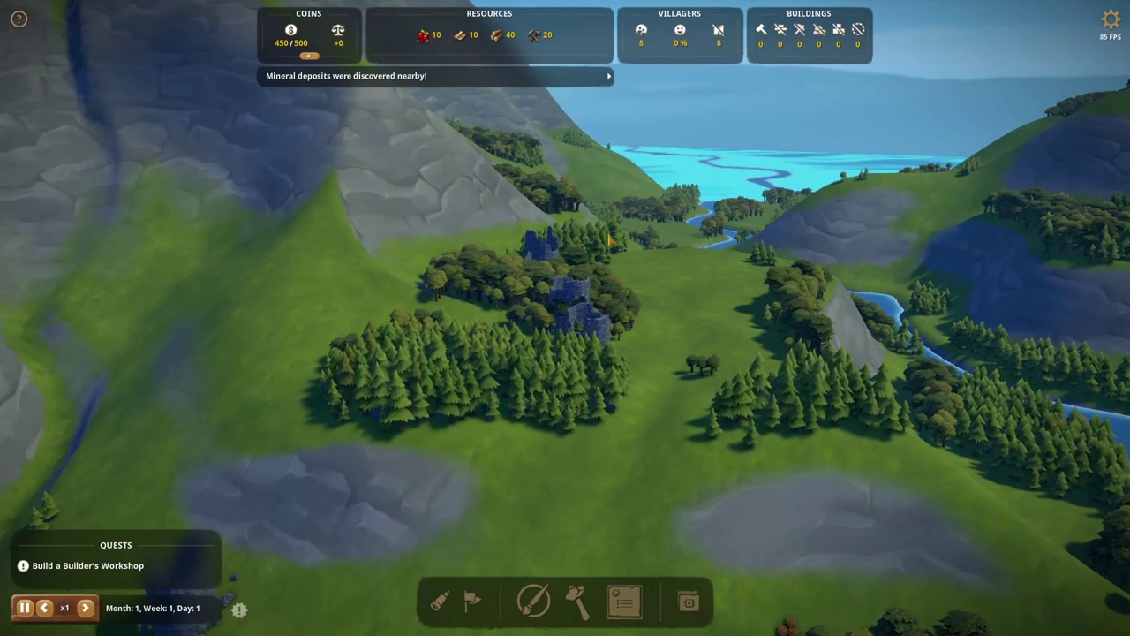
- Inspect the ruined castle on the hillside by the sea up close, including its round towers and connecting walls
{"action": "scroll", "coordinate": [606, 241], "scroll_direction": "up", "scroll_amount": 3}
{"action": "scroll", "coordinate": [721, 310], "scroll_direction": "up", "scroll_amount": 5}
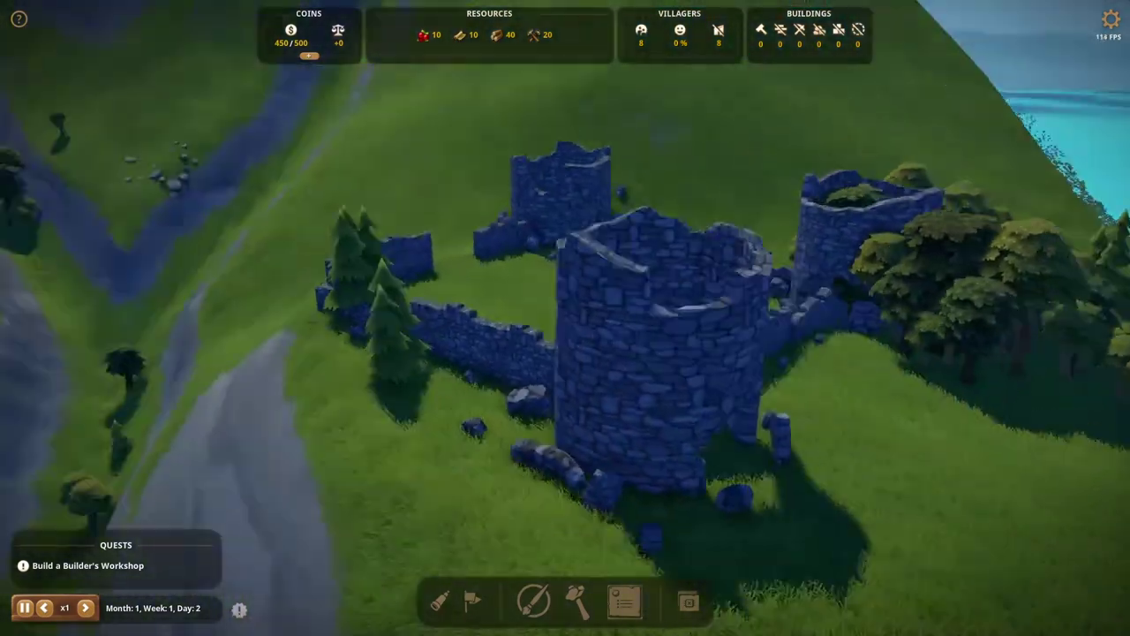
{"action": "mouse_move", "coordinate": [565, 318]}
{"action": "middle_mouse_down"}
{"action": "mouse_move", "coordinate": [495, 318]}
{"action": "mouse_move", "coordinate": [556, 318]}
{"action": "middle_mouse_up"}
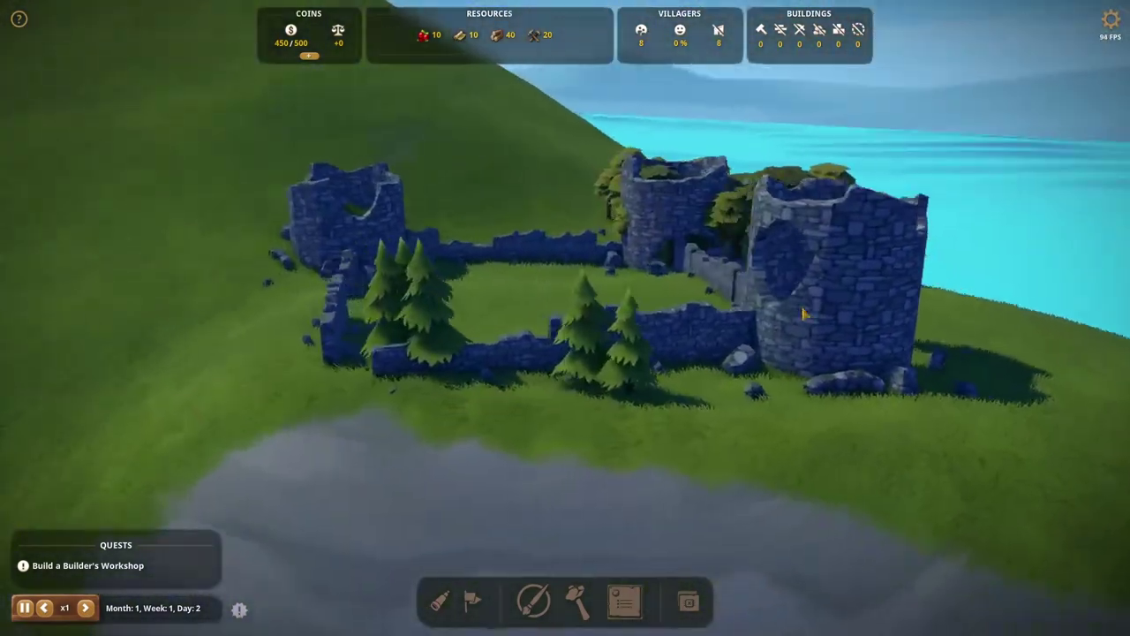
{"action": "scroll", "coordinate": [804, 314], "scroll_direction": "down", "scroll_amount": 5}
{"action": "middle_click_drag", "start_coordinate": [804, 314], "coordinate": [602, 278]}
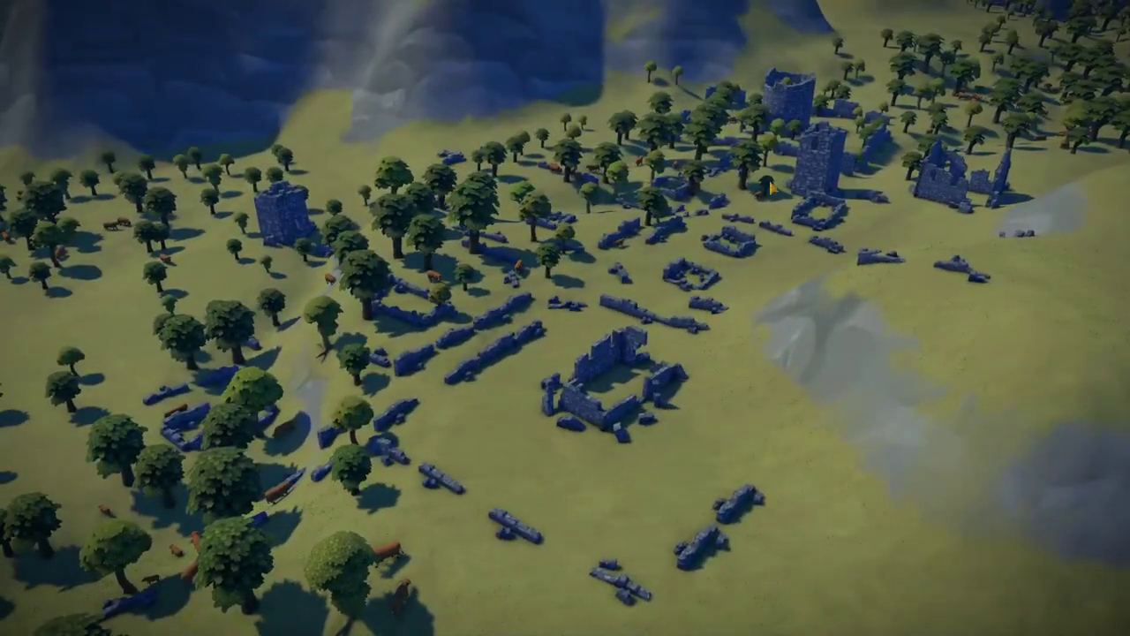
- Examine the large ruined settlement on the dry map from above and the four-tower castle ruin among the trees
{"action": "scroll", "coordinate": [772, 183], "scroll_direction": "down", "scroll_amount": 10}
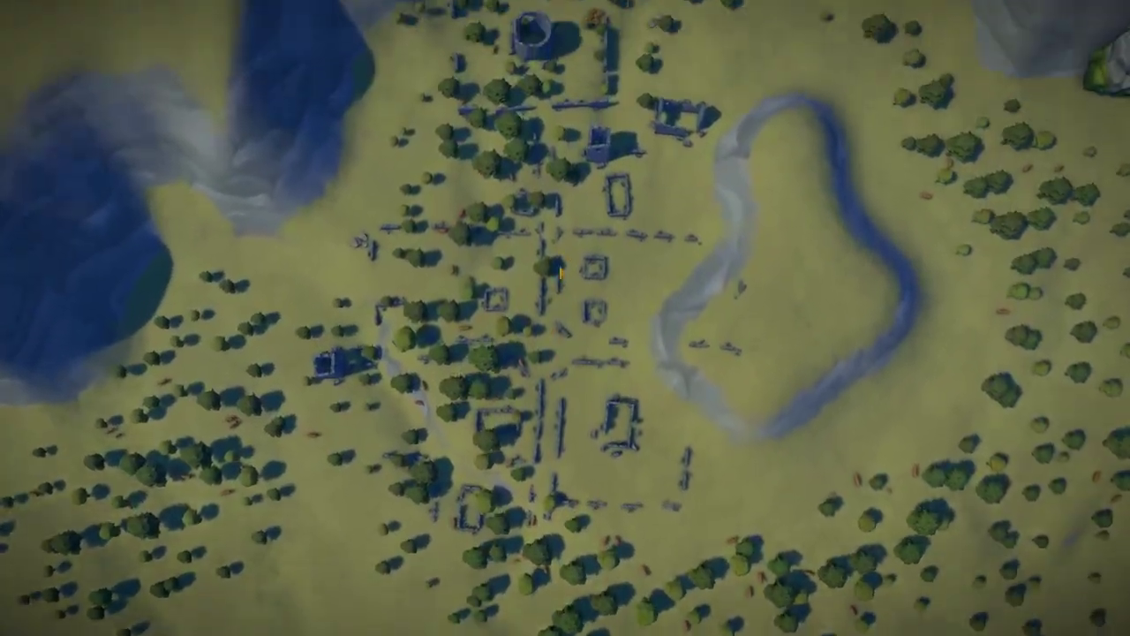
{"action": "key", "text": "w"}
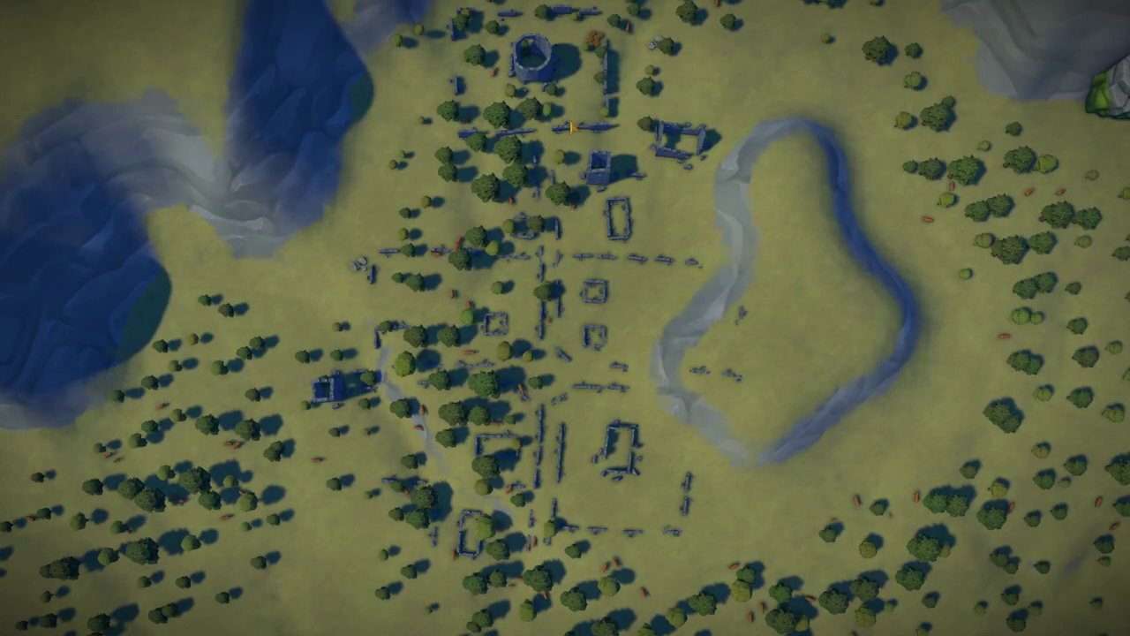
{"action": "scroll", "coordinate": [570, 133], "scroll_direction": "up", "scroll_amount": 10}
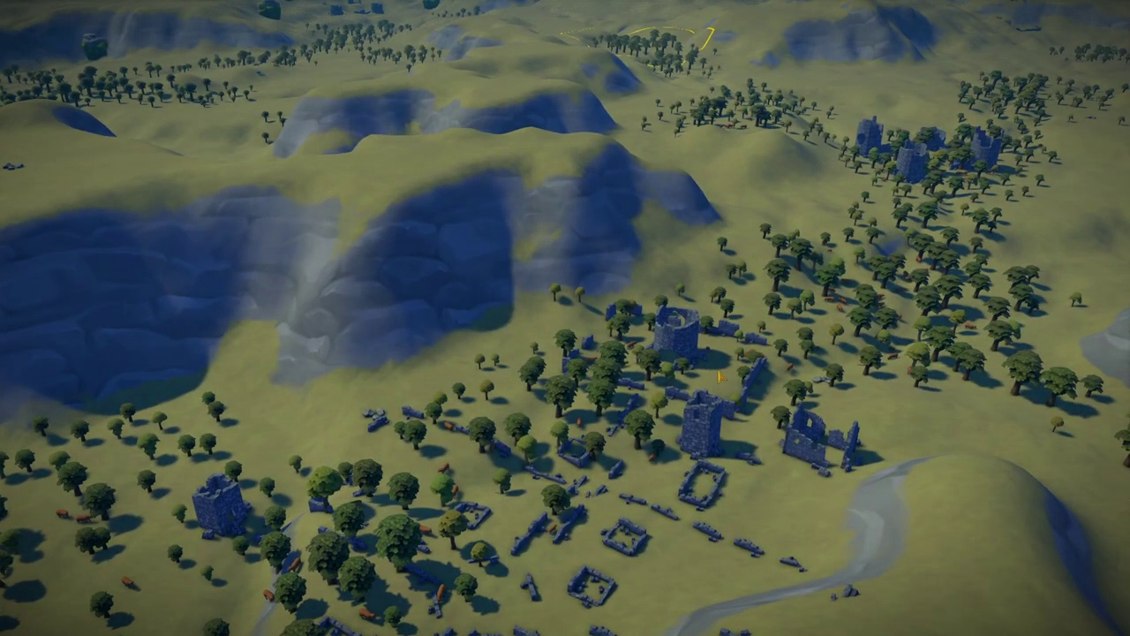
{"action": "key", "text": "d"}
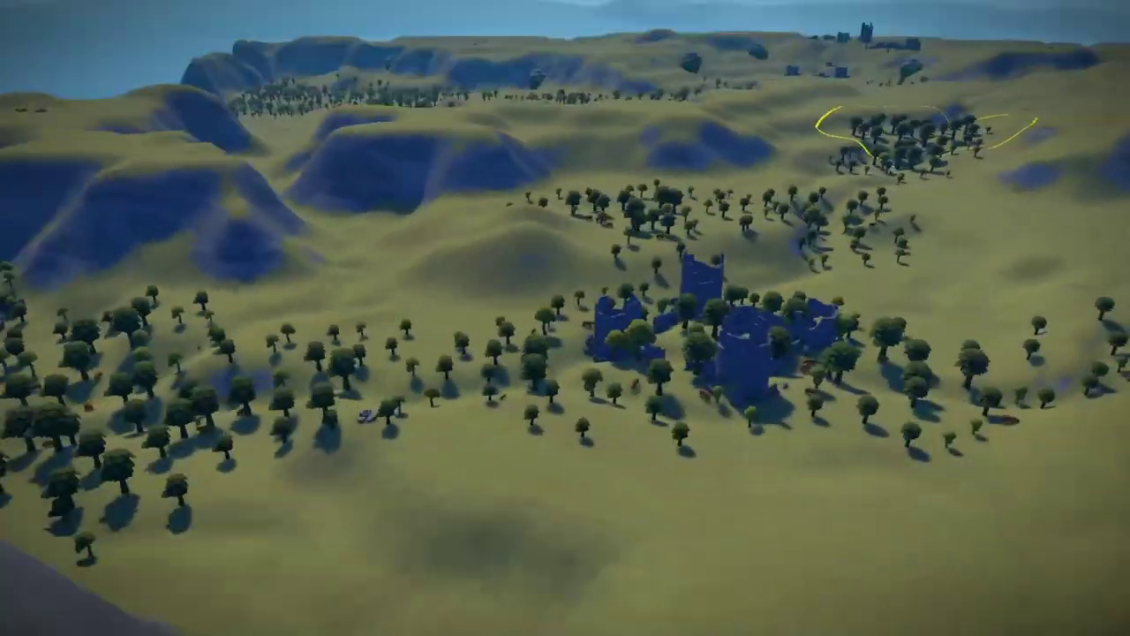
{"action": "scroll", "coordinate": [829, 347], "scroll_direction": "up", "scroll_amount": 5}
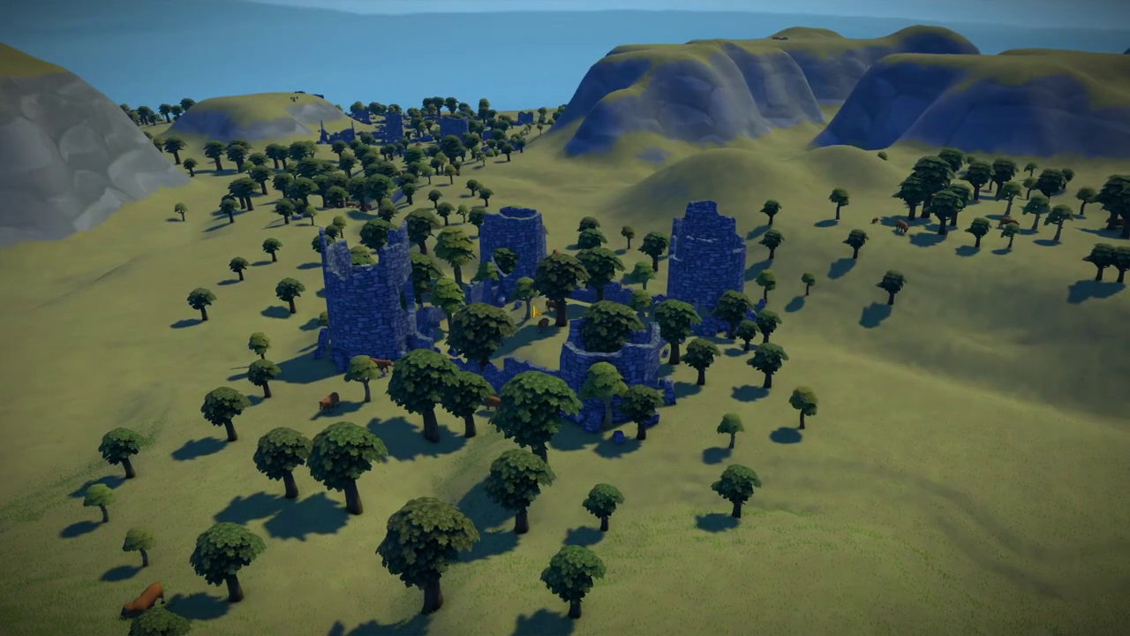
{"action": "scroll", "coordinate": [534, 309], "scroll_direction": "up", "scroll_amount": 3}
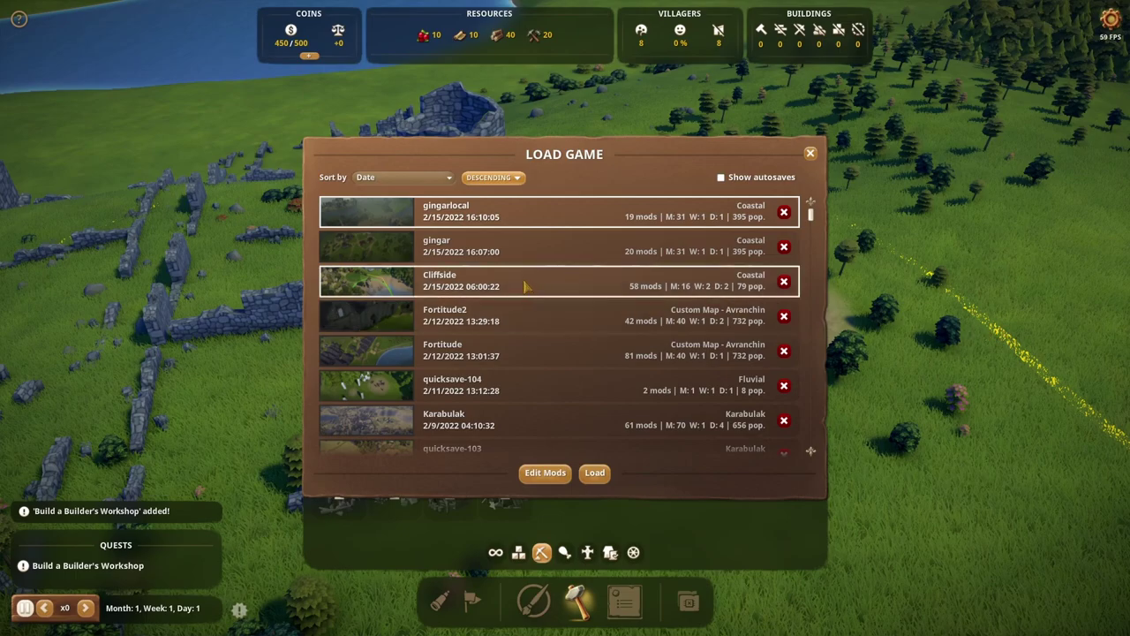
- Select the Karabulak save for loading, open its mod selection and find the Ruins mod
{"action": "scroll", "coordinate": [526, 285], "scroll_direction": "down", "scroll_amount": 3}
{"action": "left_click", "coordinate": [527, 325]}
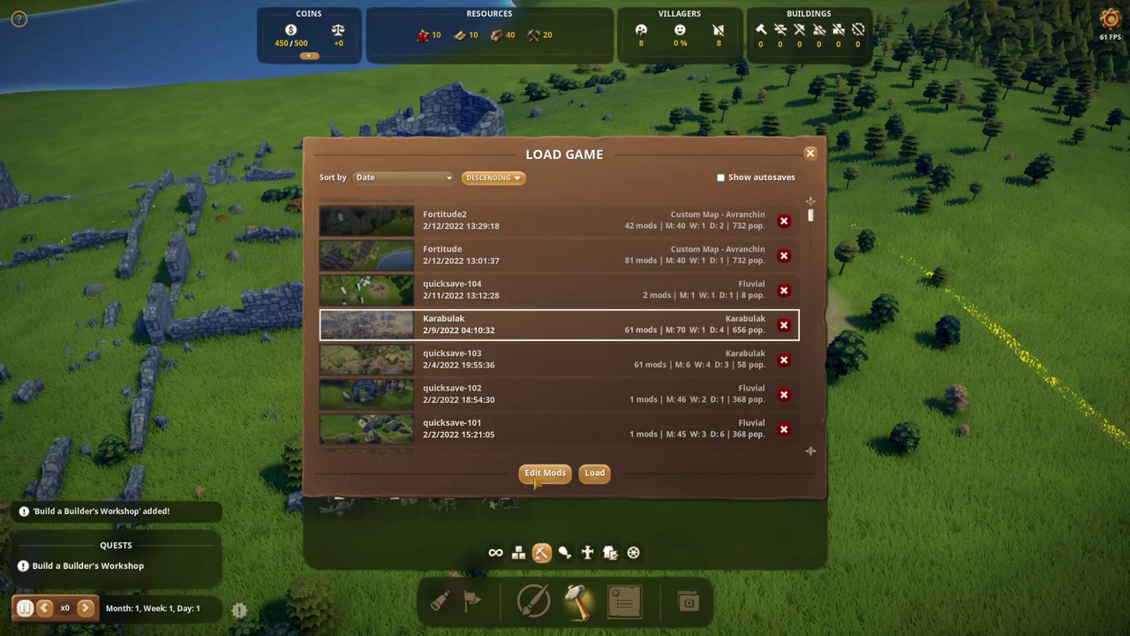
{"action": "double_click", "coordinate": [728, 325]}
{"action": "scroll", "coordinate": [628, 365], "scroll_direction": "down", "scroll_amount": 15}
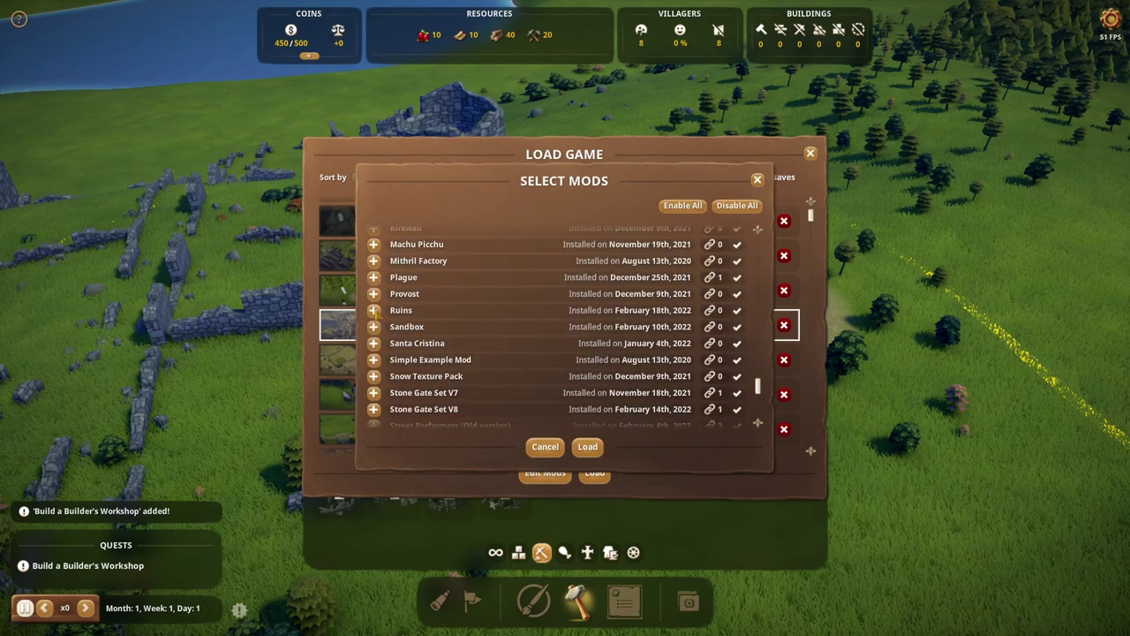
- Enable the Ruins mod for the Karabulak save and load the game
{"action": "left_click", "coordinate": [374, 310]}
{"action": "left_click_drag", "start_coordinate": [757, 387], "coordinate": [758, 334]}
{"action": "mouse_move", "coordinate": [424, 310]}
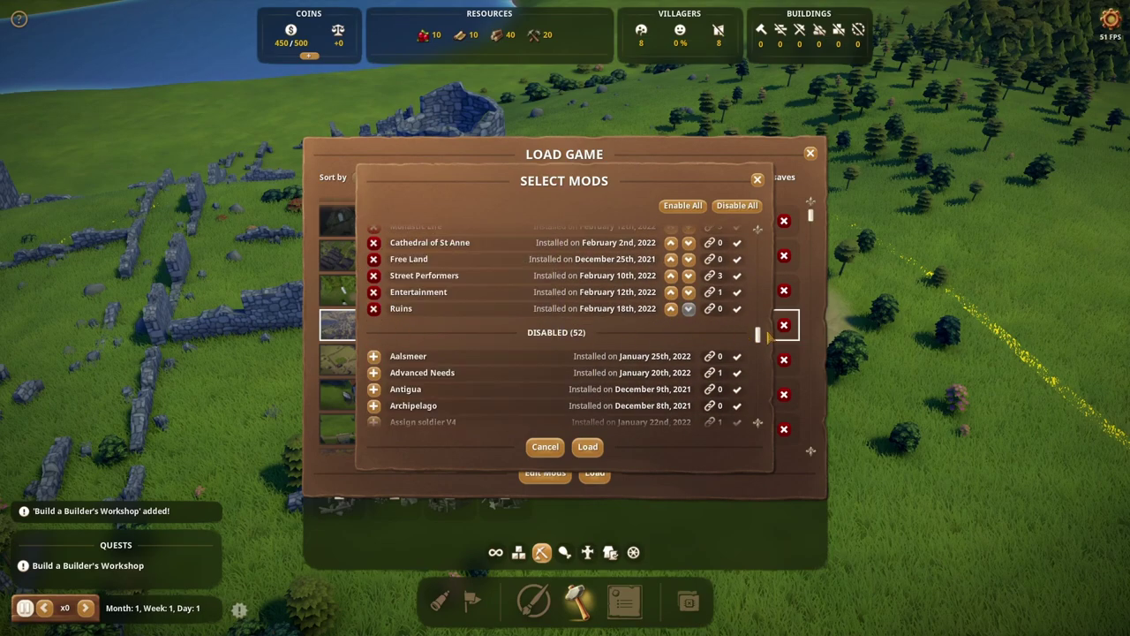
{"action": "left_click", "coordinate": [588, 447]}
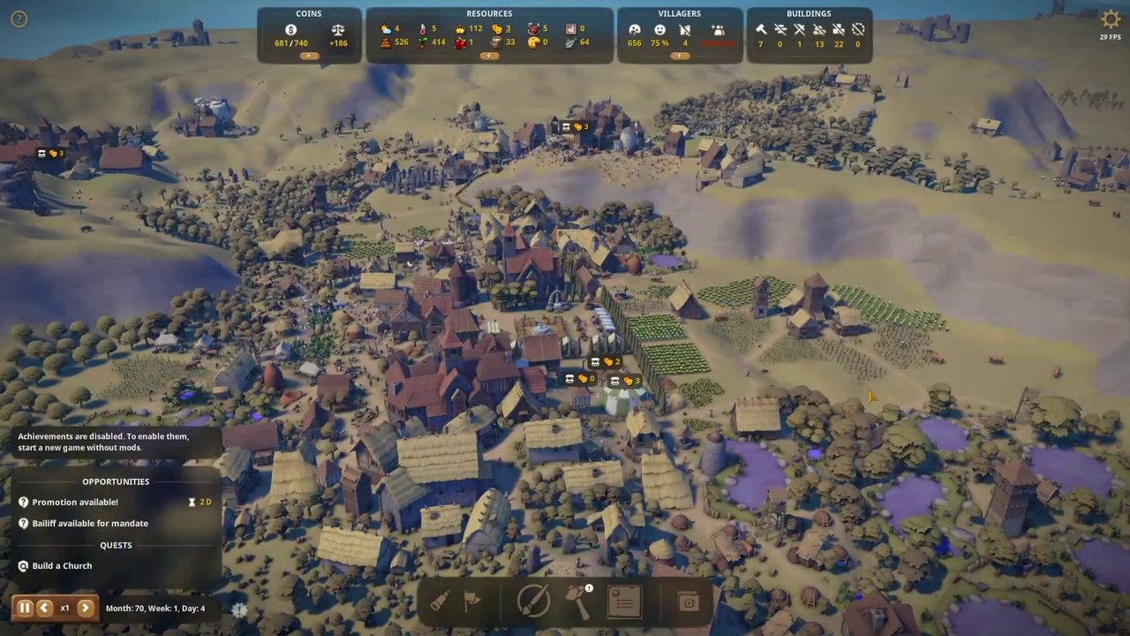
- Place a Salvage Yard on the open ground beside the fenced sheep pen
{"action": "key", "text": "F1"}
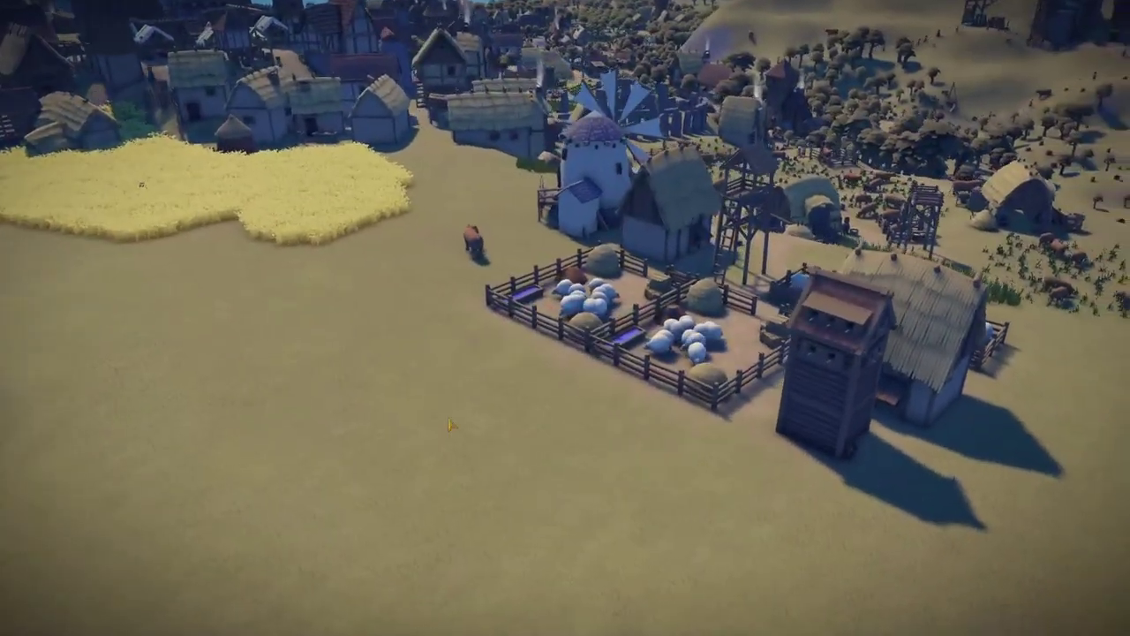
{"action": "key", "text": "Escape"}
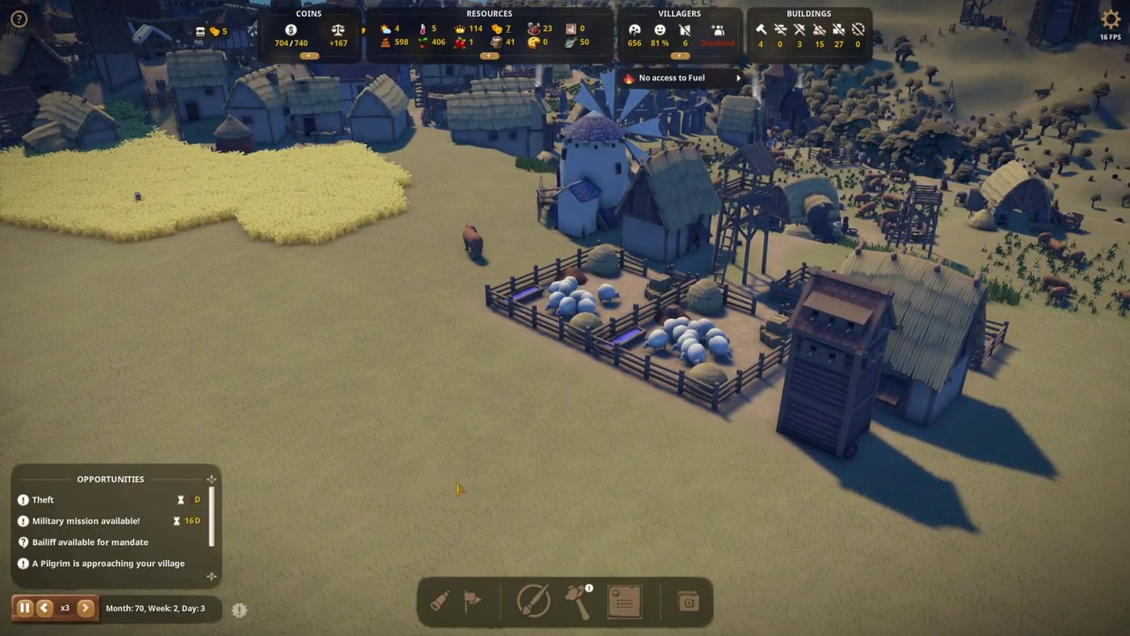
{"action": "left_click", "coordinate": [582, 604]}
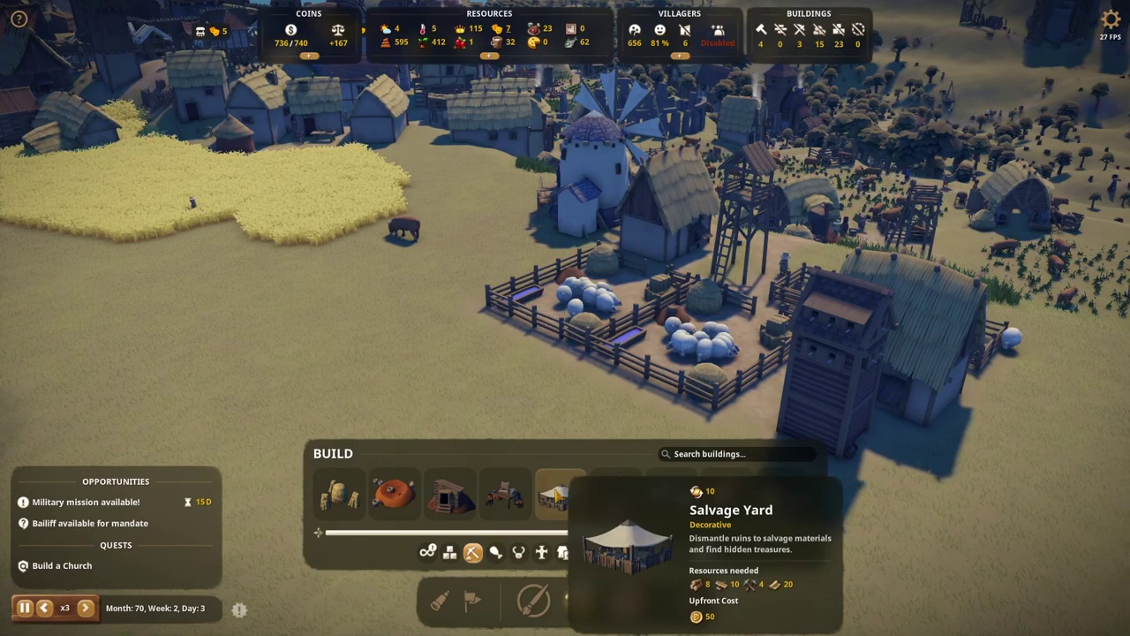
{"action": "left_click", "coordinate": [558, 496]}
{"action": "scroll", "coordinate": [492, 412], "scroll_direction": "up", "scroll_amount": 2}
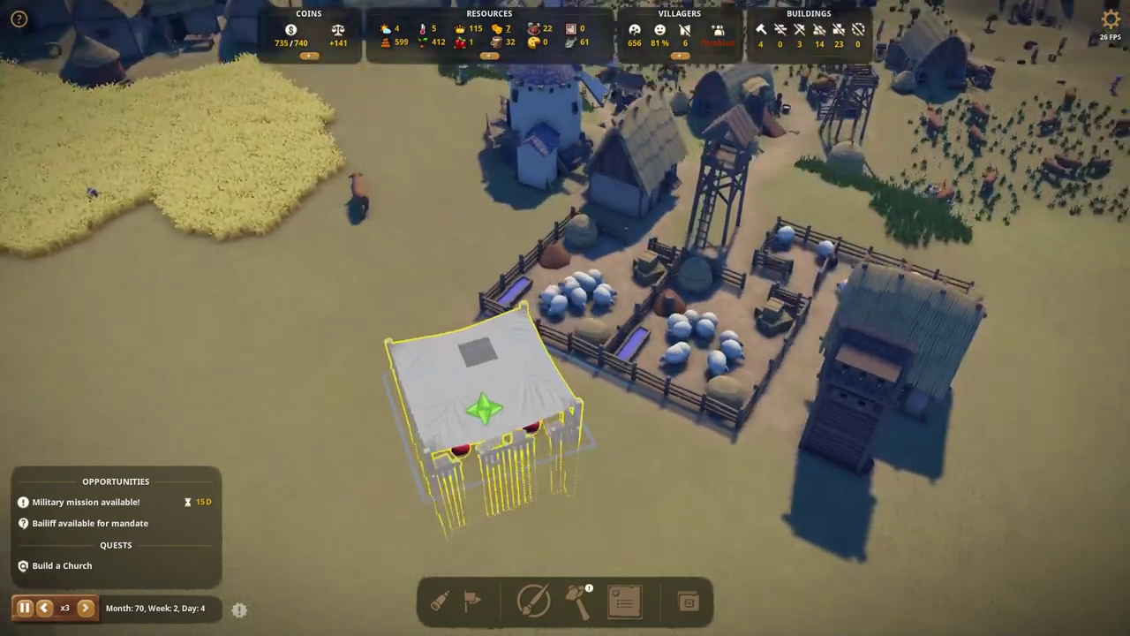
{"action": "left_click_drag", "start_coordinate": [492, 412], "coordinate": [493, 424]}
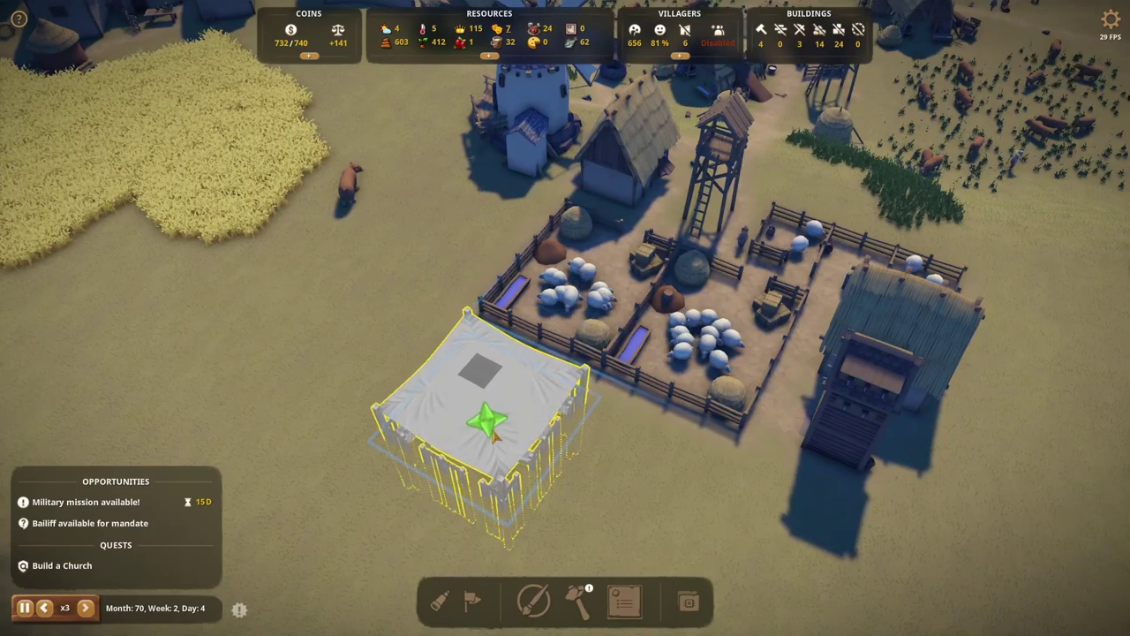
{"action": "left_click", "coordinate": [487, 429]}
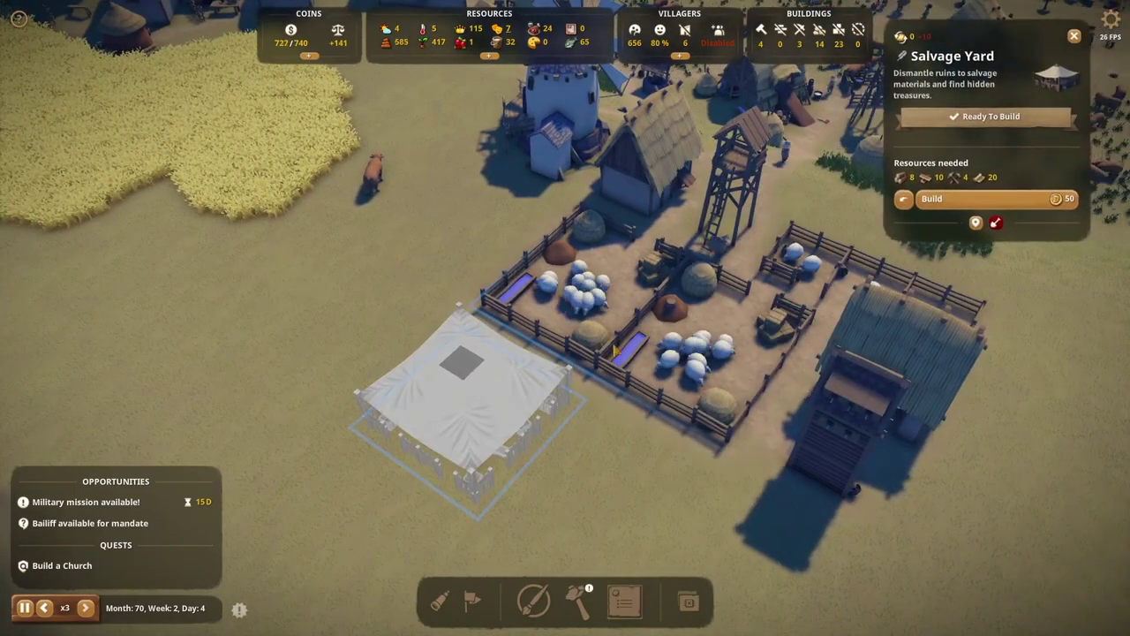
- Inspect the placed Salvage Yard preview up close from different sides, with the nearby ruins behind it
{"action": "key", "text": "e"}
{"action": "scroll", "coordinate": [566, 371], "scroll_direction": "up", "scroll_amount": 5}
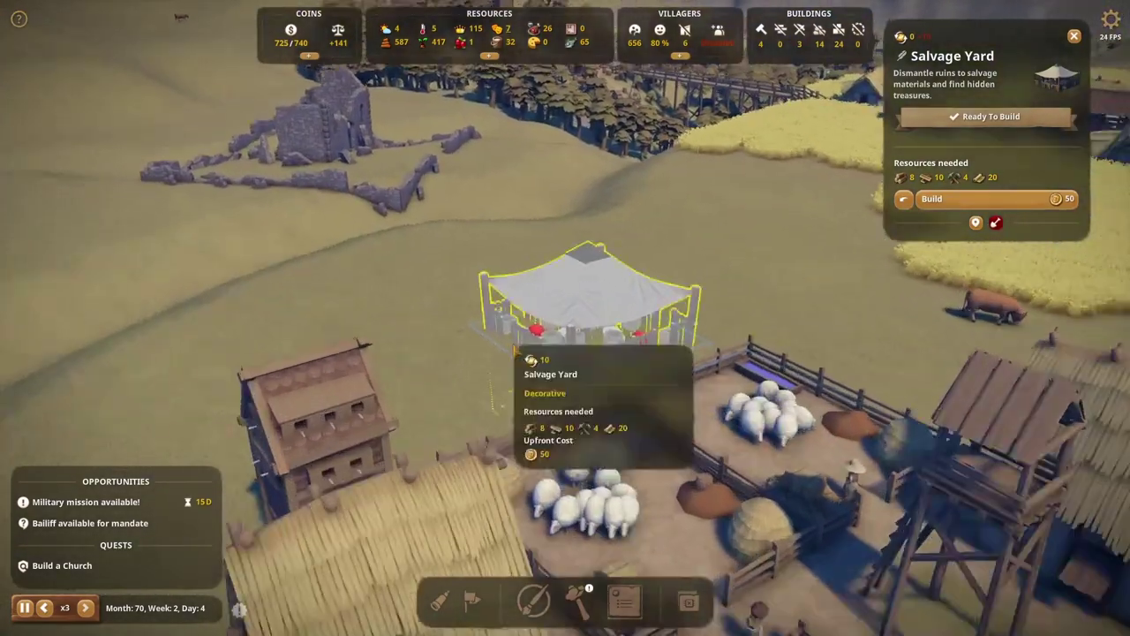
{"action": "scroll", "coordinate": [643, 269], "scroll_direction": "down", "scroll_amount": 3}
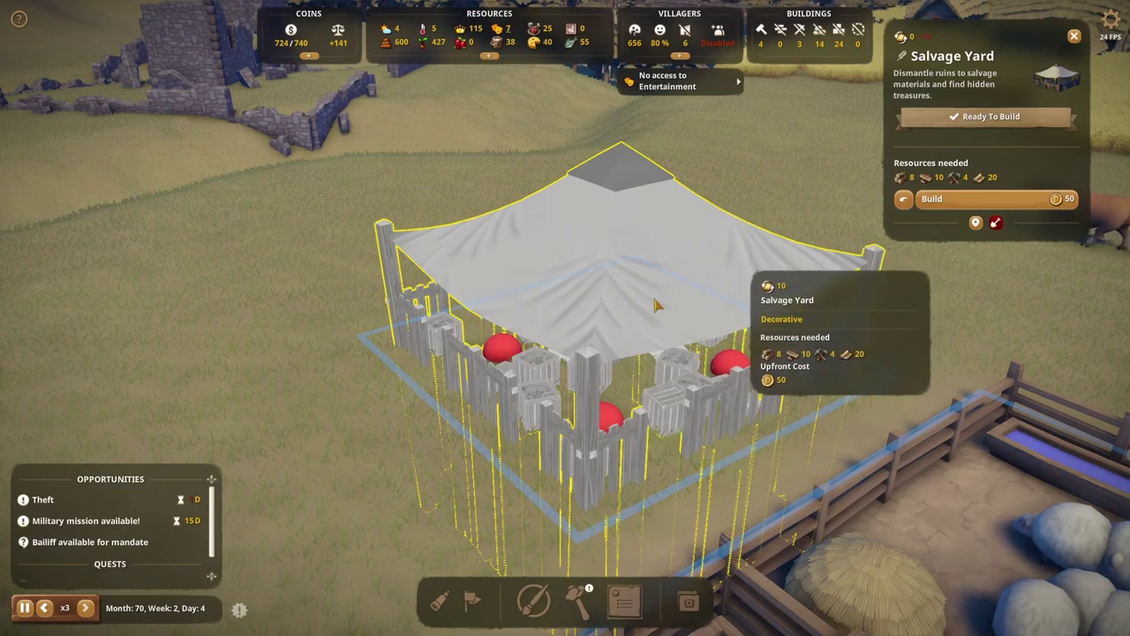
{"action": "key", "text": "q"}
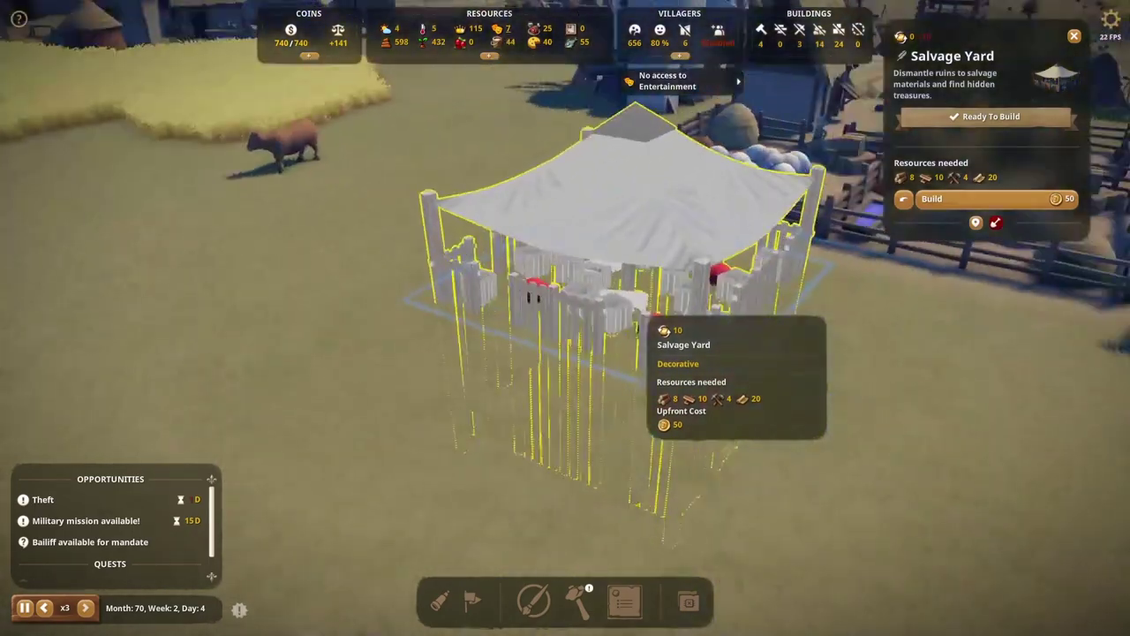
- Examine the Salvage Yard preview from all around, including its canopy, fence and the crates inside
{"action": "key", "text": "q"}
{"action": "scroll", "coordinate": [631, 309], "scroll_direction": "up", "scroll_amount": 3}
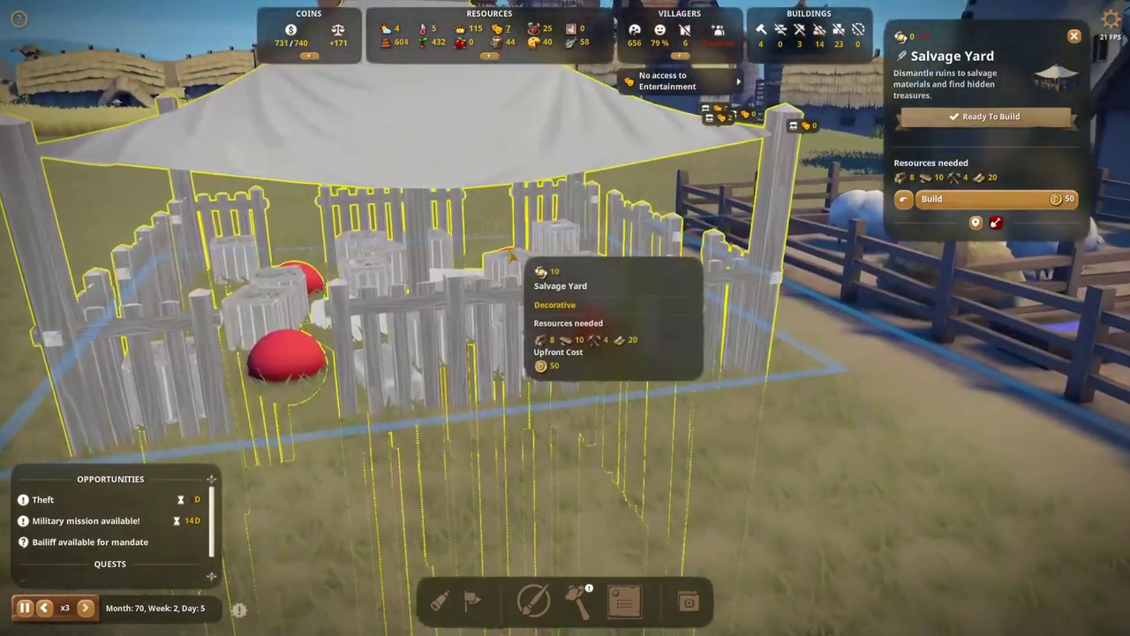
{"action": "scroll", "coordinate": [510, 253], "scroll_direction": "down", "scroll_amount": 5}
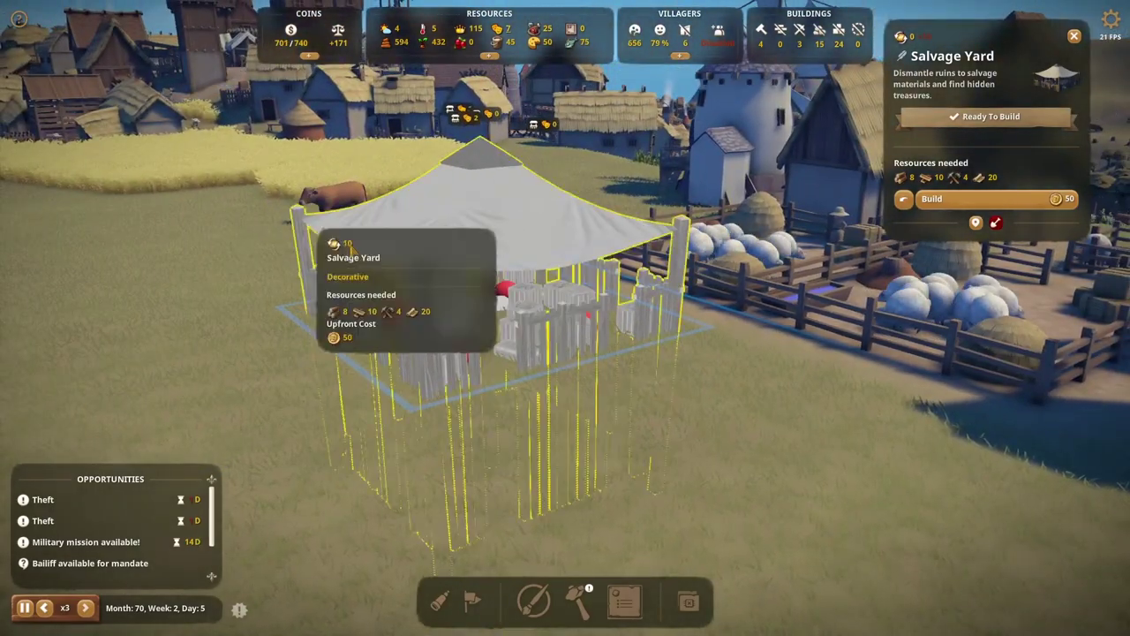
{"action": "scroll", "coordinate": [720, 291], "scroll_direction": "up", "scroll_amount": 4}
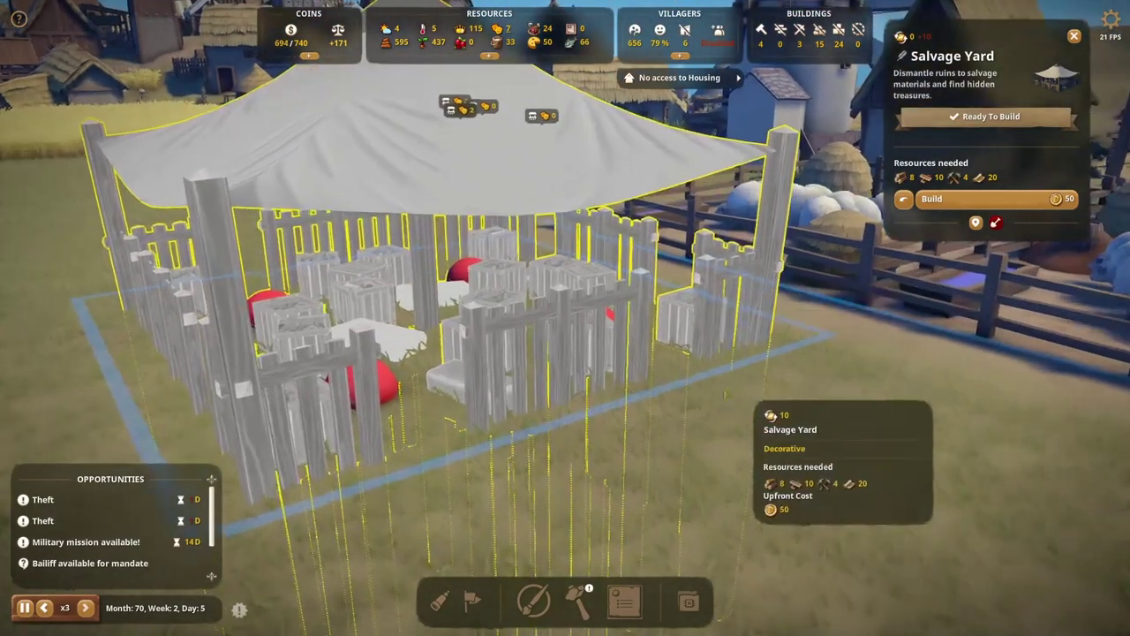
{"action": "key", "text": "e"}
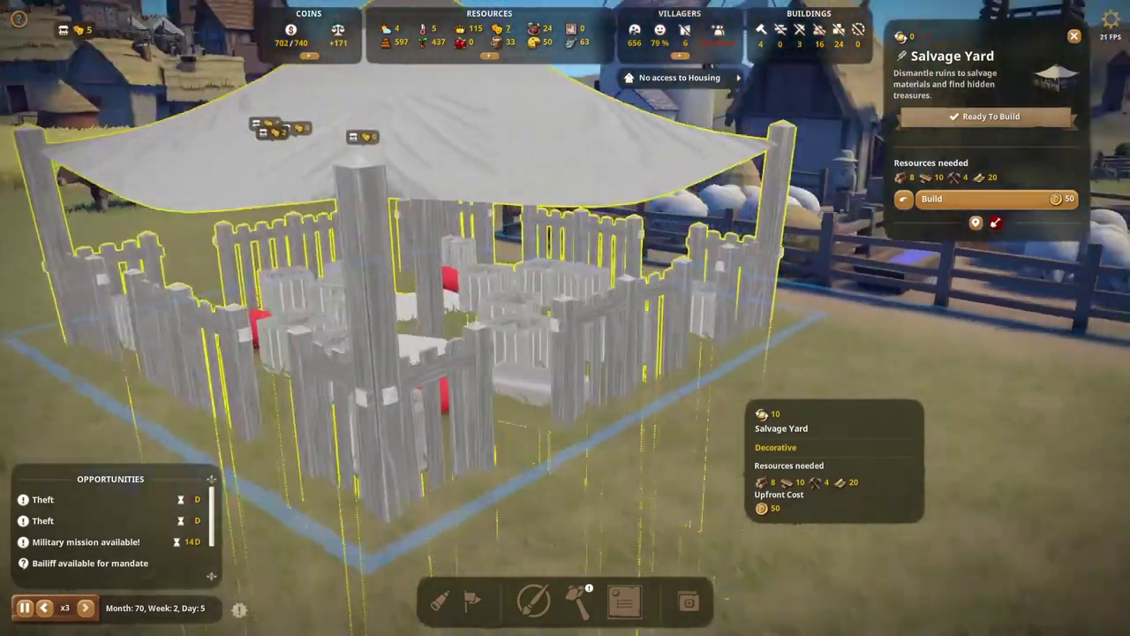
{"action": "key", "text": "e"}
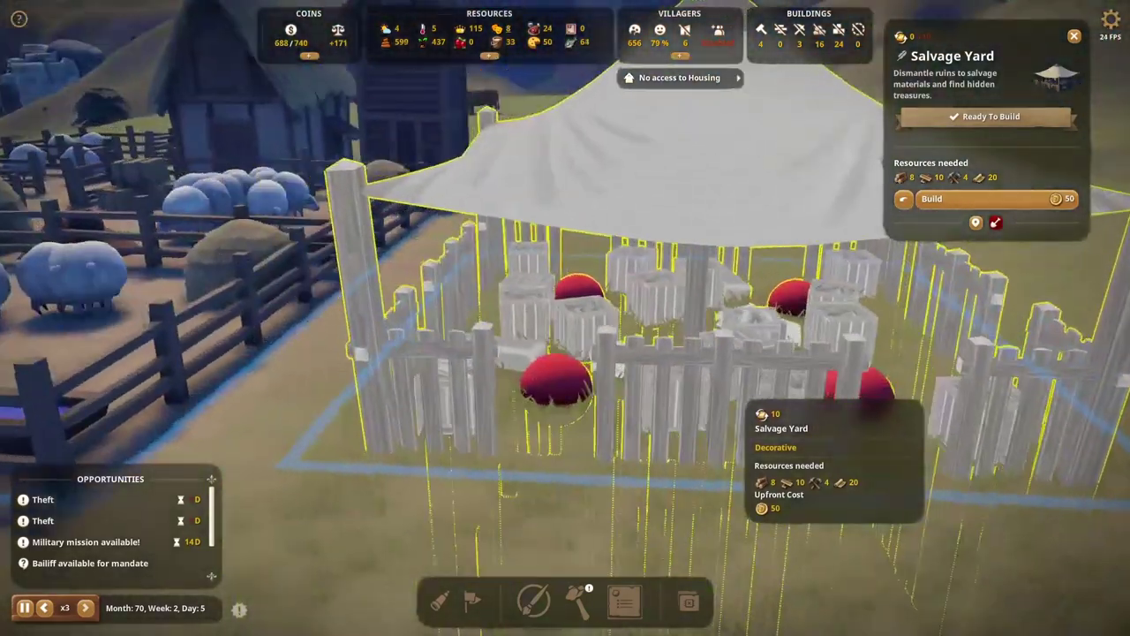
{"action": "key", "text": "e"}
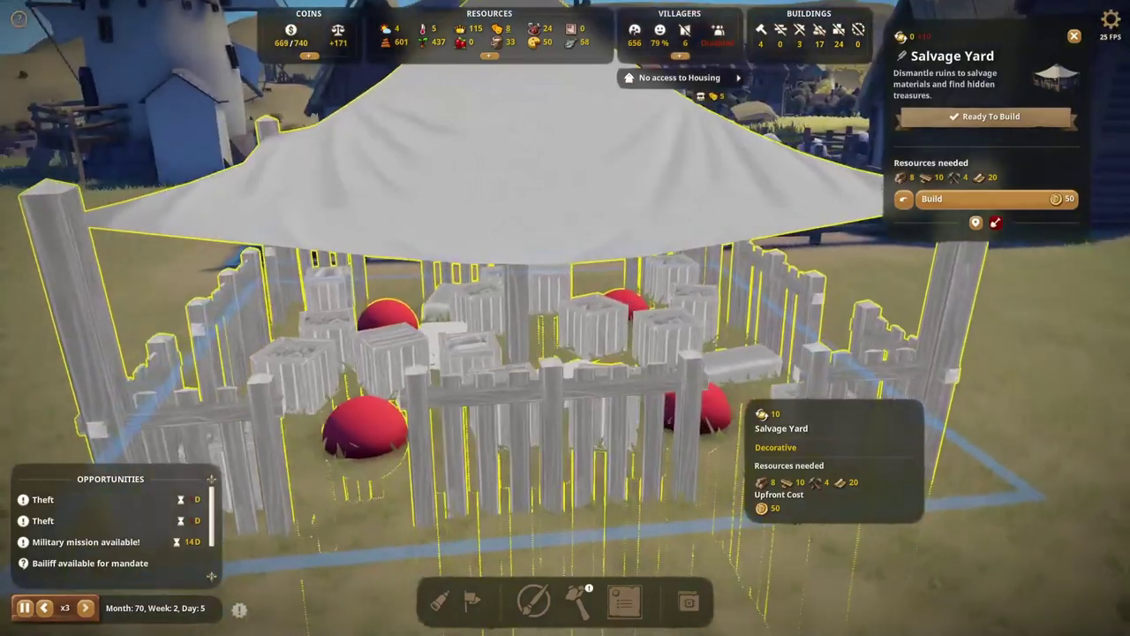
{"action": "key", "text": "e"}
{"action": "scroll", "coordinate": [883, 340], "scroll_direction": "down", "scroll_amount": 3}
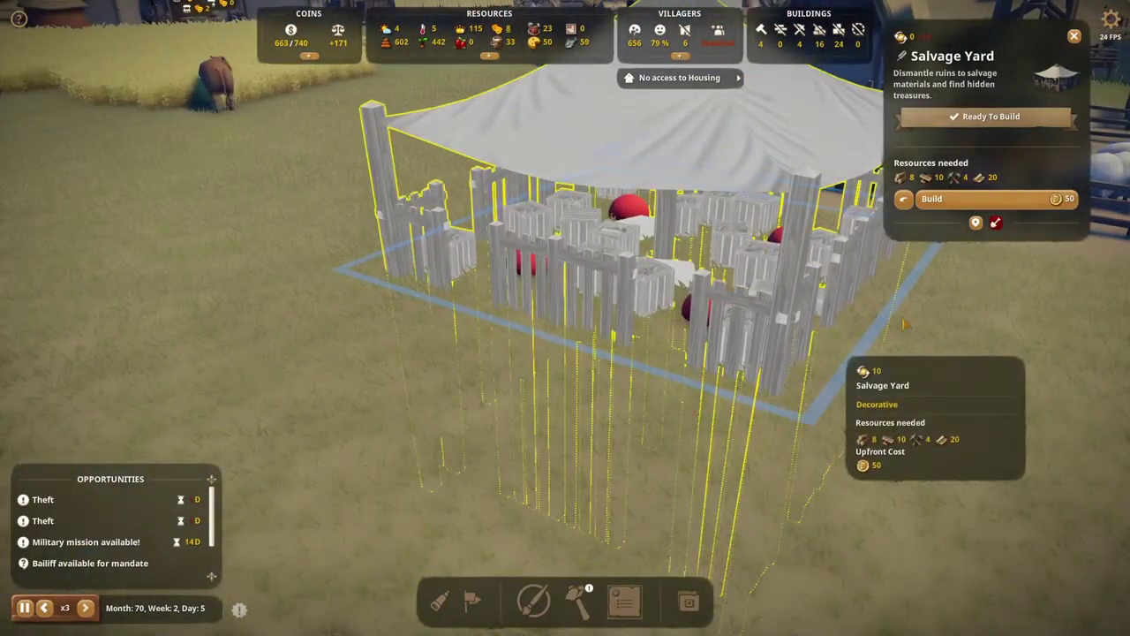
{"action": "key", "text": "e"}
{"action": "scroll", "coordinate": [903, 325], "scroll_direction": "up", "scroll_amount": 3}
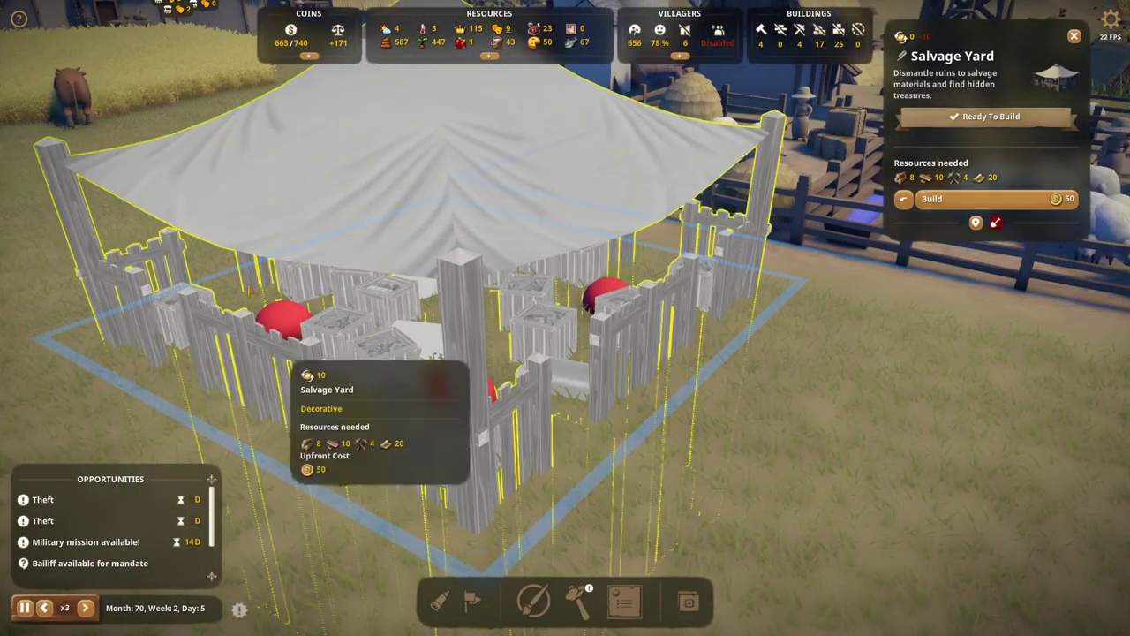
{"action": "key", "text": "e"}
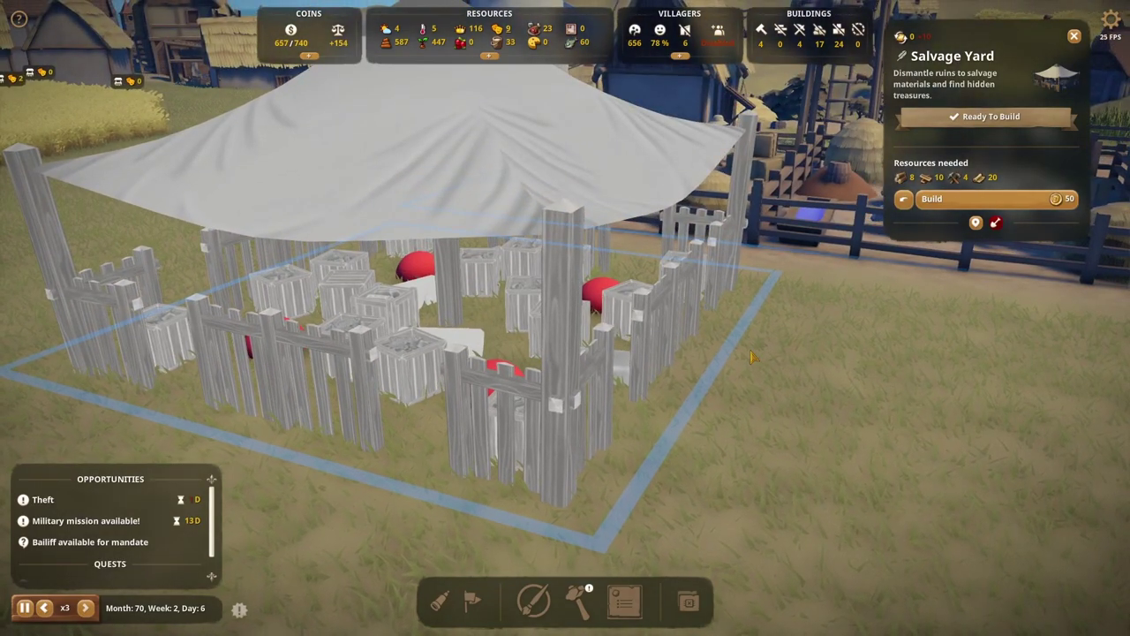
{"action": "key", "text": "e"}
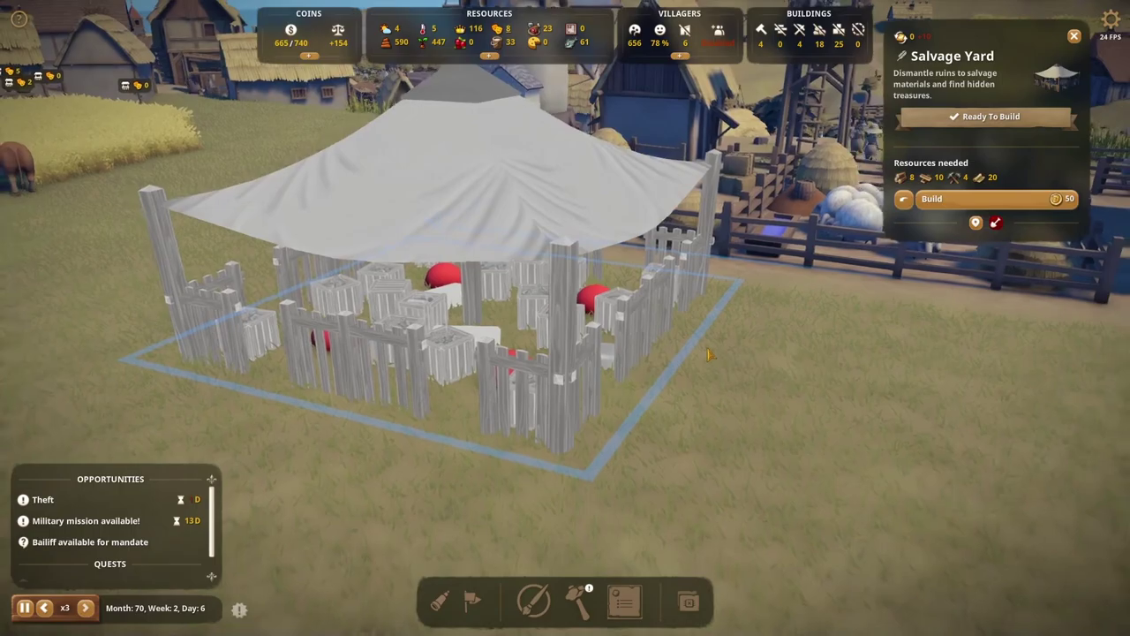
{"action": "key", "text": "e"}
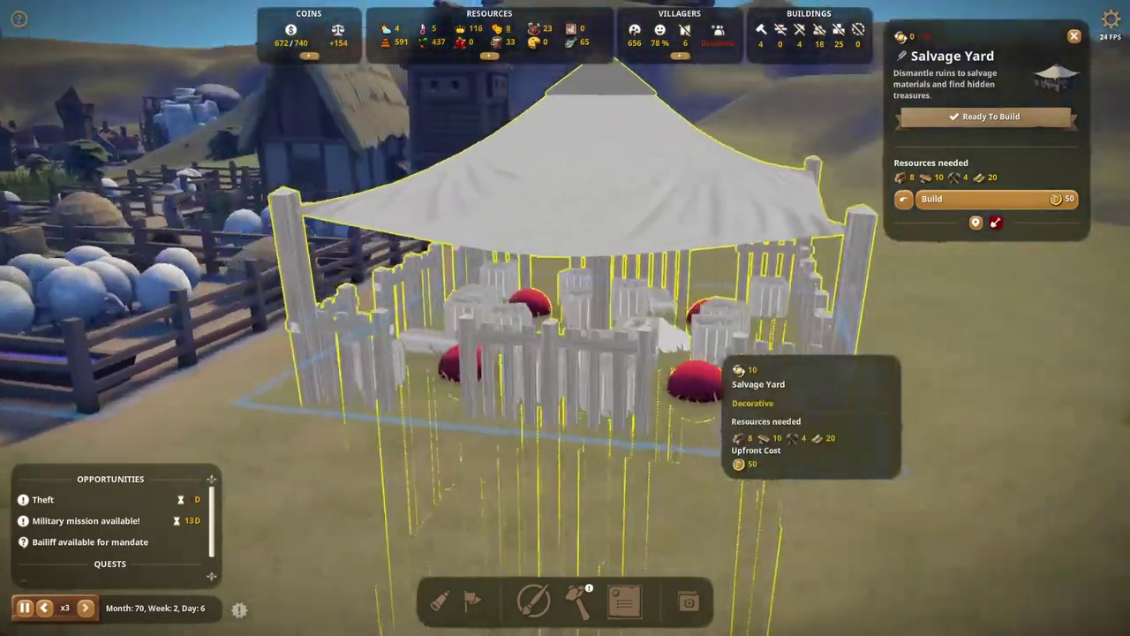
{"action": "key", "text": "e"}
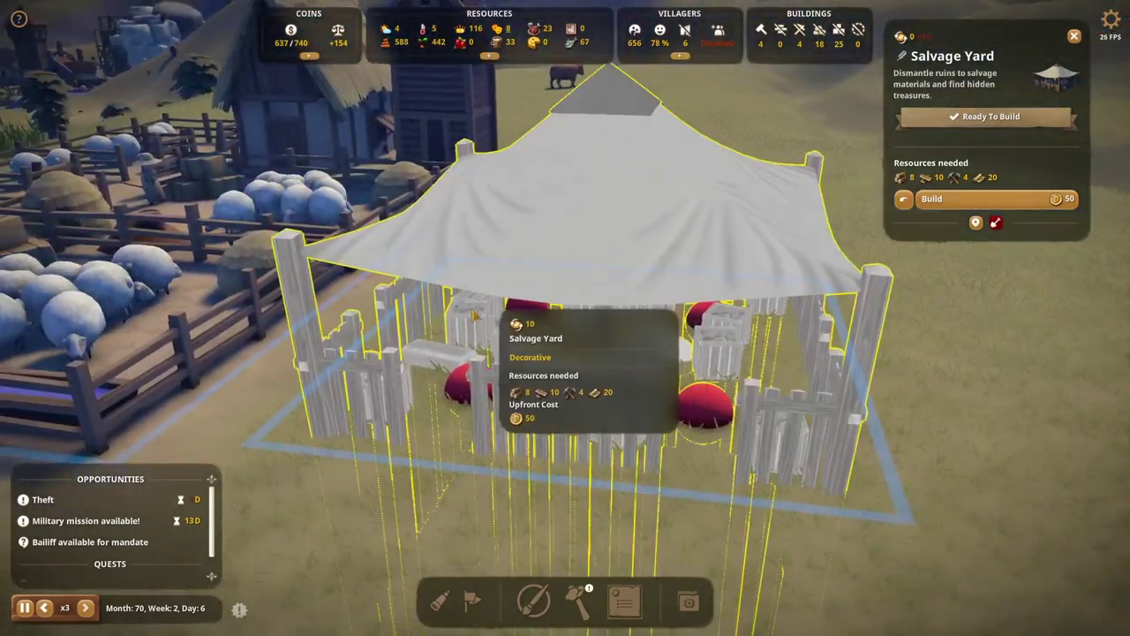
{"action": "key", "text": "e"}
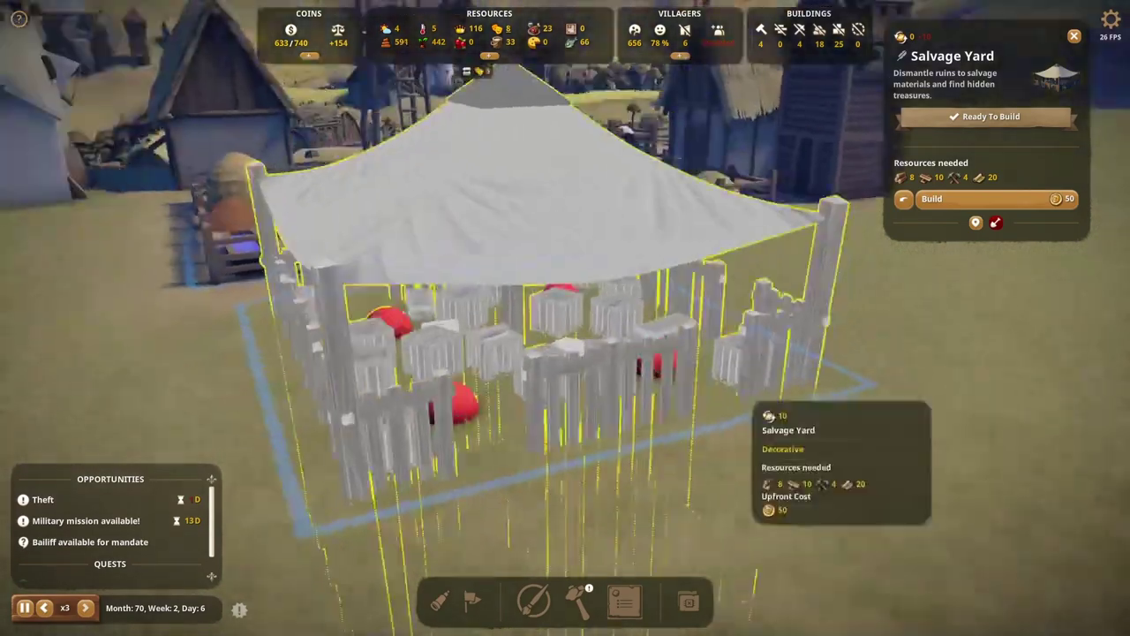
{"action": "scroll", "coordinate": [707, 397], "scroll_direction": "up", "scroll_amount": 5}
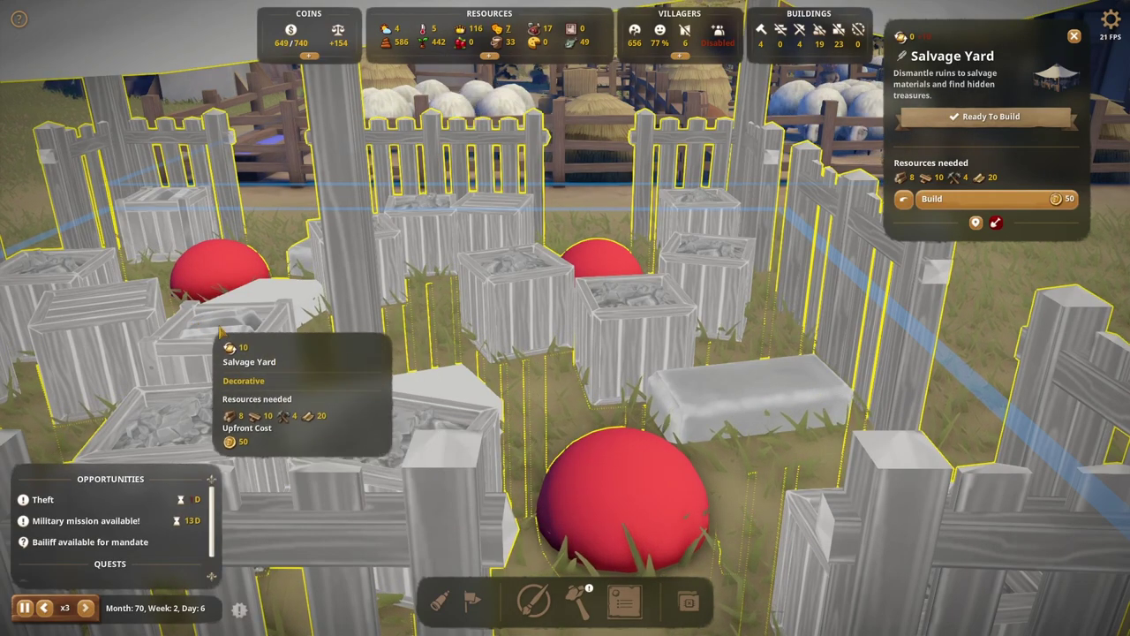
{"action": "scroll", "coordinate": [256, 329], "scroll_direction": "down", "scroll_amount": 5}
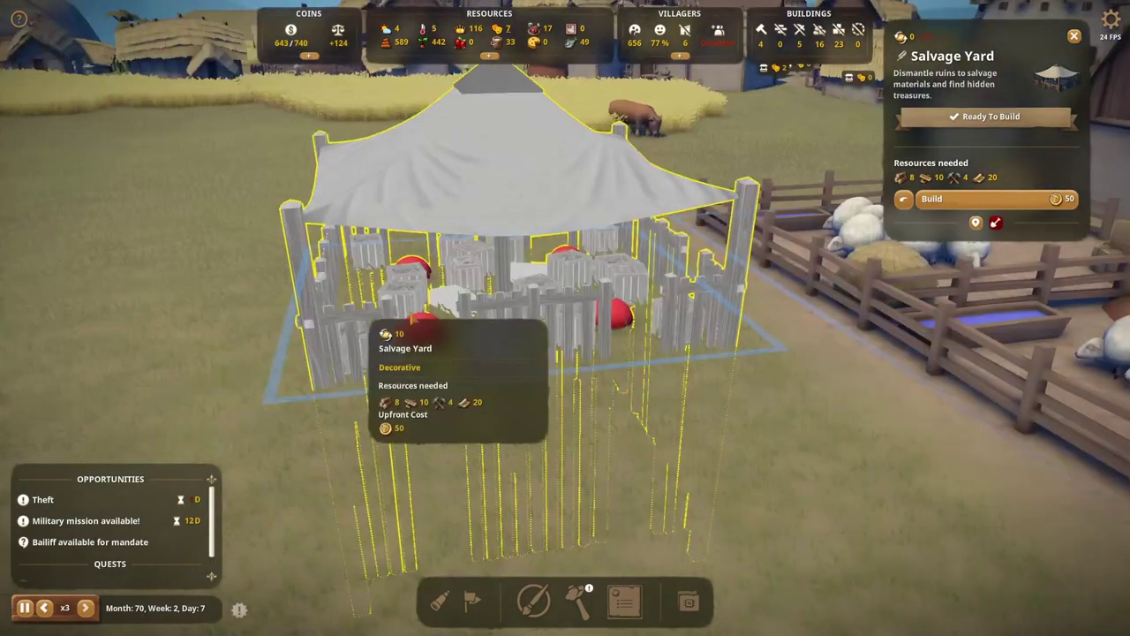
{"action": "key", "text": "s"}
{"action": "key", "text": "w"}
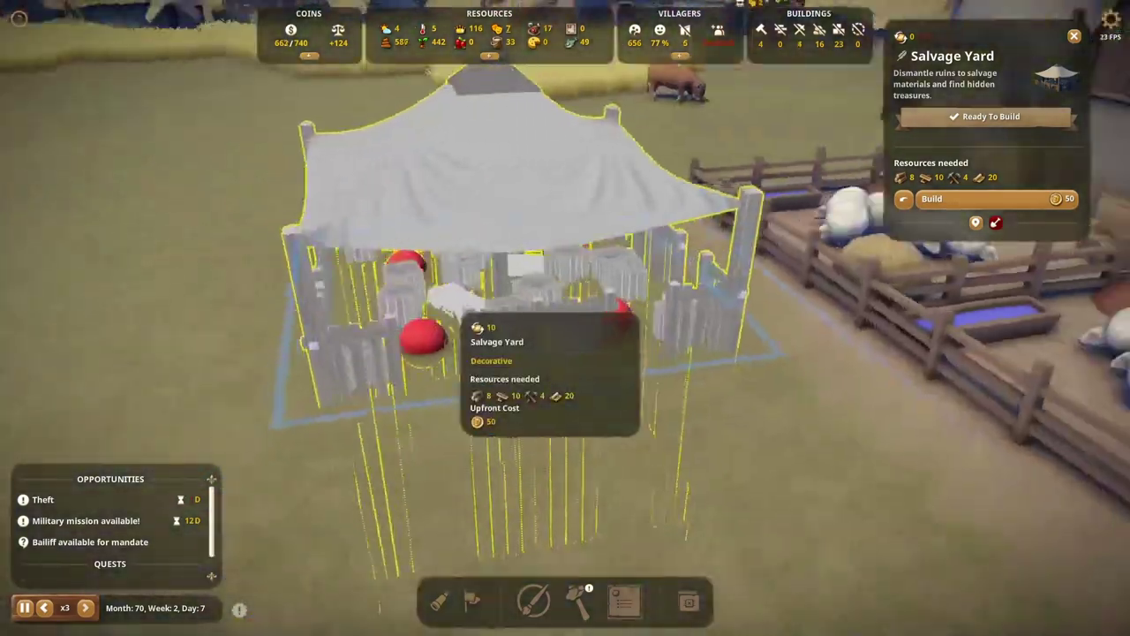
- Confirm construction of the Salvage Yard beside the sheep pen for the upfront cost of 50 coins
{"action": "scroll", "coordinate": [434, 301], "scroll_direction": "down", "scroll_amount": 5}
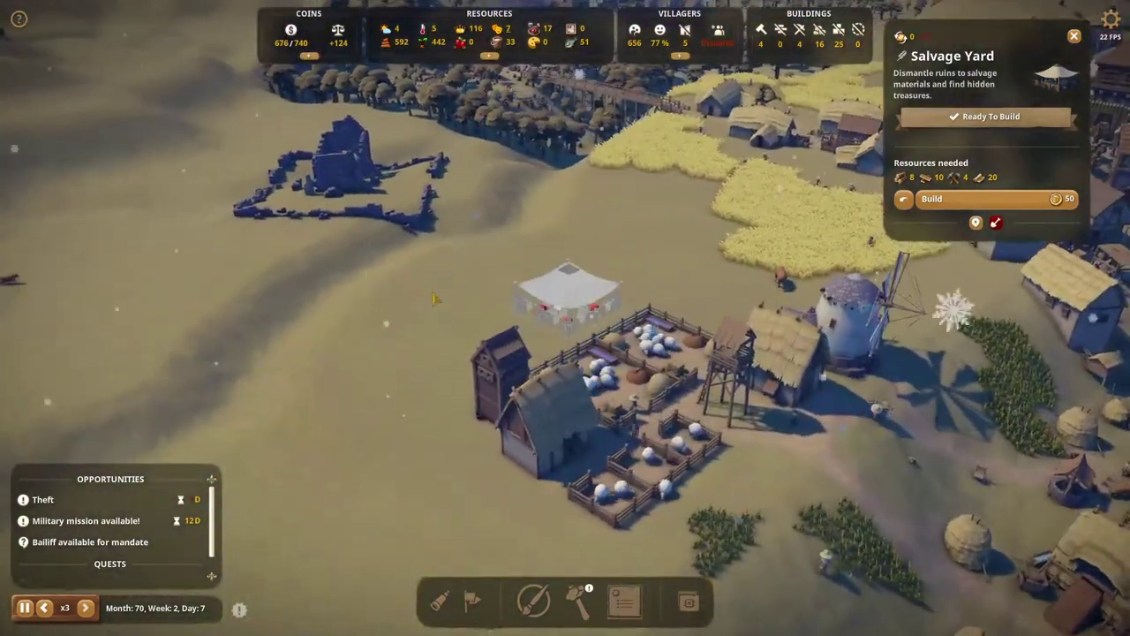
{"action": "scroll", "coordinate": [434, 301], "scroll_direction": "up", "scroll_amount": 5}
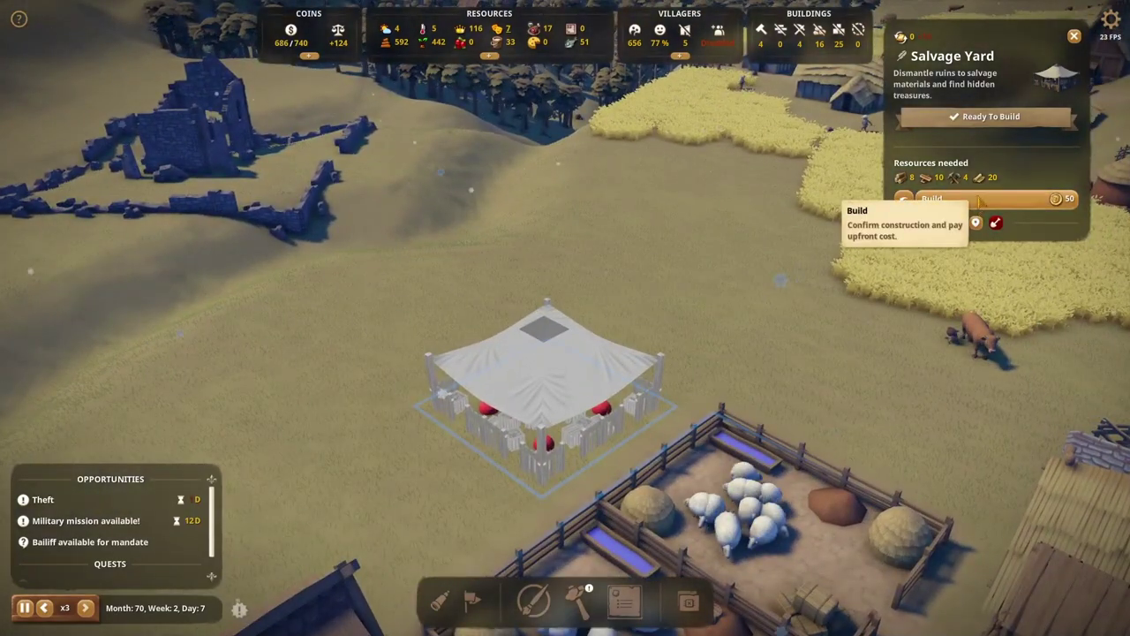
{"action": "left_click", "coordinate": [978, 202]}
{"action": "scroll", "coordinate": [737, 404], "scroll_direction": "down", "scroll_amount": 3}
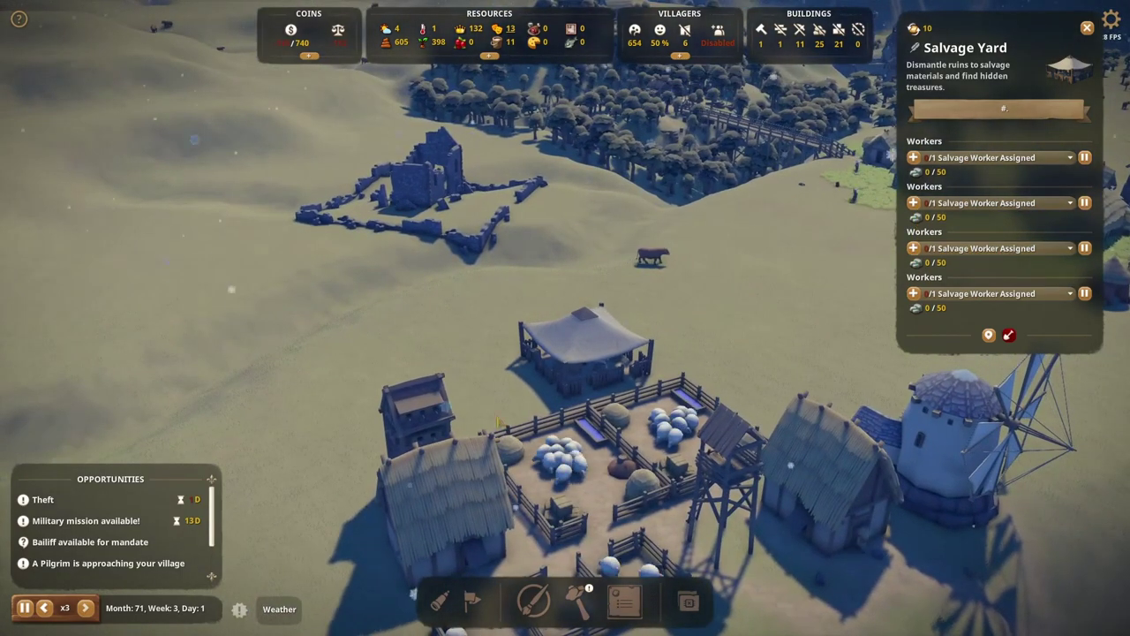
- Paint an Extraction zone covering the ruined building and its surrounding walls near the Salvage Yard
{"action": "left_click", "coordinate": [533, 601]}
{"action": "left_click", "coordinate": [495, 507]}
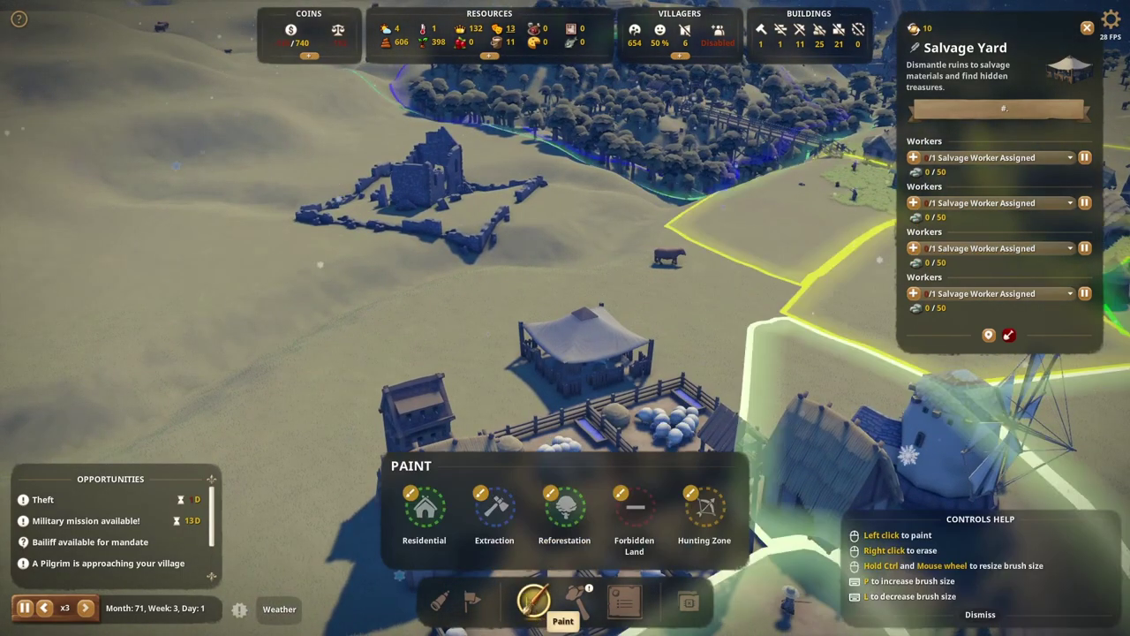
{"action": "scroll", "coordinate": [433, 251], "scroll_direction": "up", "scroll_amount": 5}
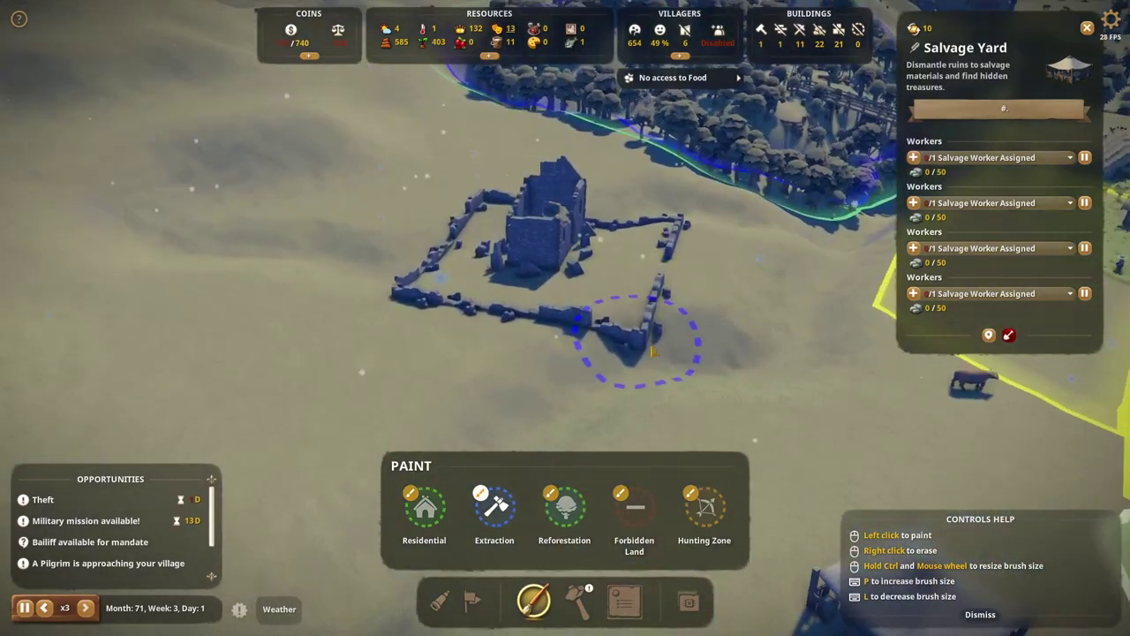
{"action": "mouse_move", "coordinate": [606, 328]}
{"action": "left_mouse_down"}
{"action": "mouse_move", "coordinate": [442, 295]}
{"action": "mouse_move", "coordinate": [555, 328]}
{"action": "mouse_move", "coordinate": [698, 322]}
{"action": "mouse_move", "coordinate": [575, 201]}
{"action": "left_mouse_up"}
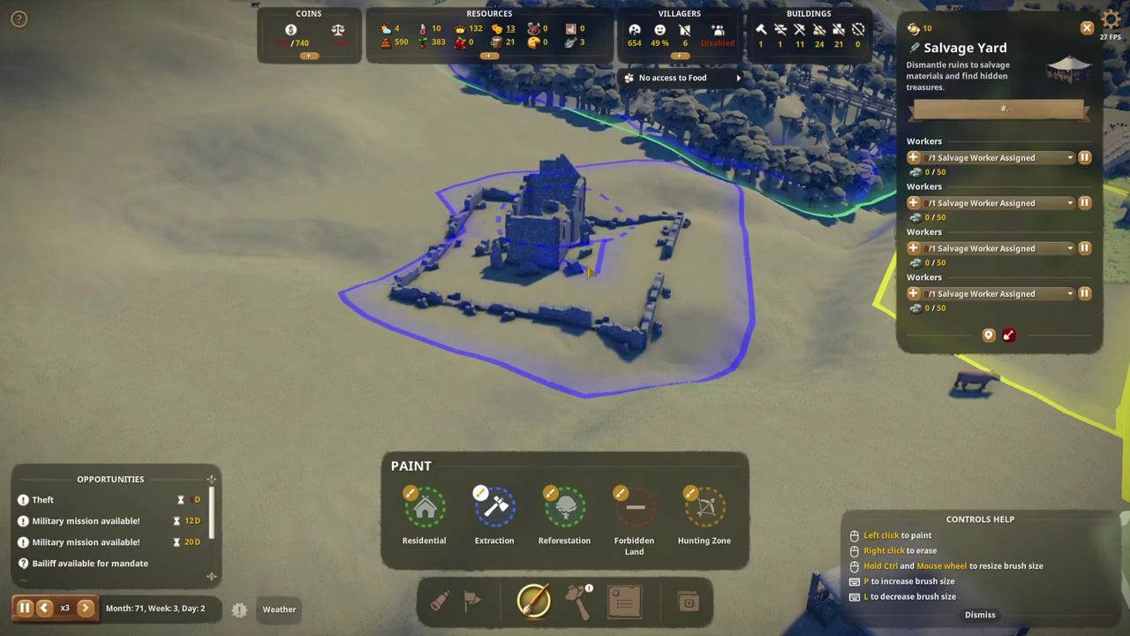
{"action": "middle_click_drag", "start_coordinate": [701, 336], "coordinate": [562, 332]}
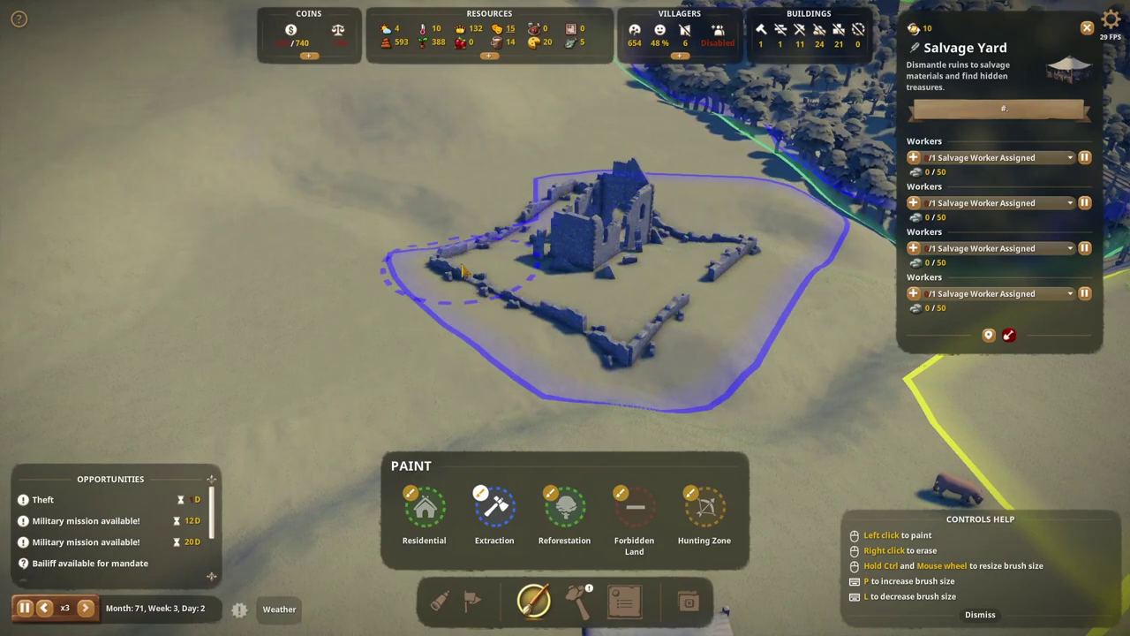
- Erase the surplus Extraction zone on the village side of the ruin walls and finish zone painting
{"action": "mouse_move", "coordinate": [843, 327]}
{"action": "right_mouse_down"}
{"action": "mouse_move", "coordinate": [756, 453]}
{"action": "mouse_move", "coordinate": [624, 402]}
{"action": "mouse_move", "coordinate": [588, 373]}
{"action": "right_mouse_up"}
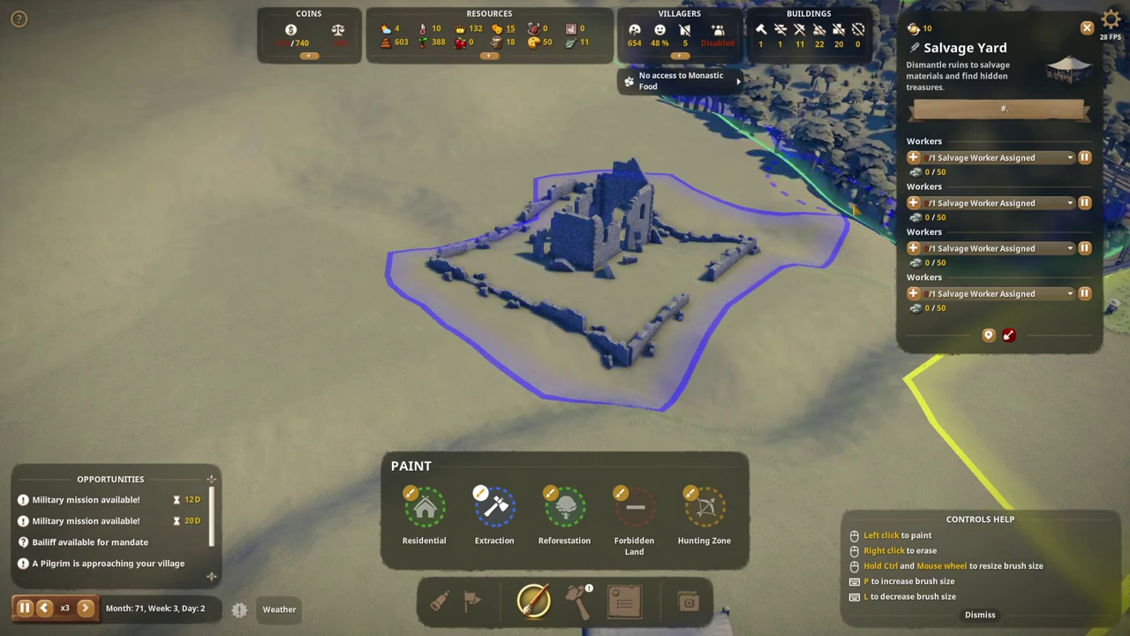
{"action": "scroll", "coordinate": [959, 185], "scroll_direction": "down", "scroll_amount": 2}
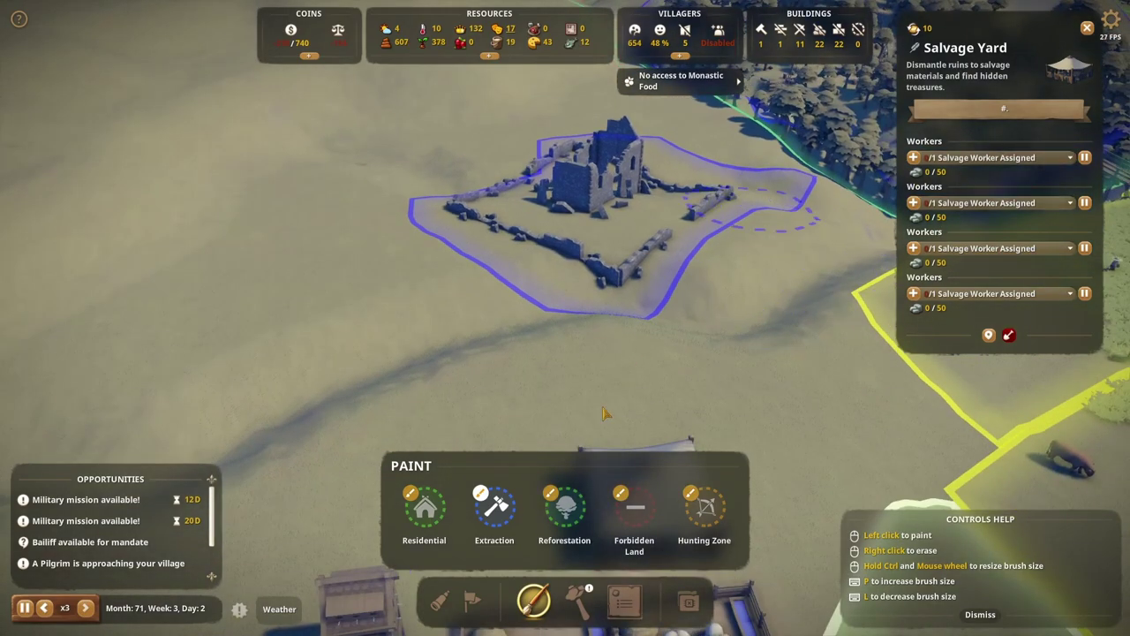
{"action": "left_click", "coordinate": [534, 601]}
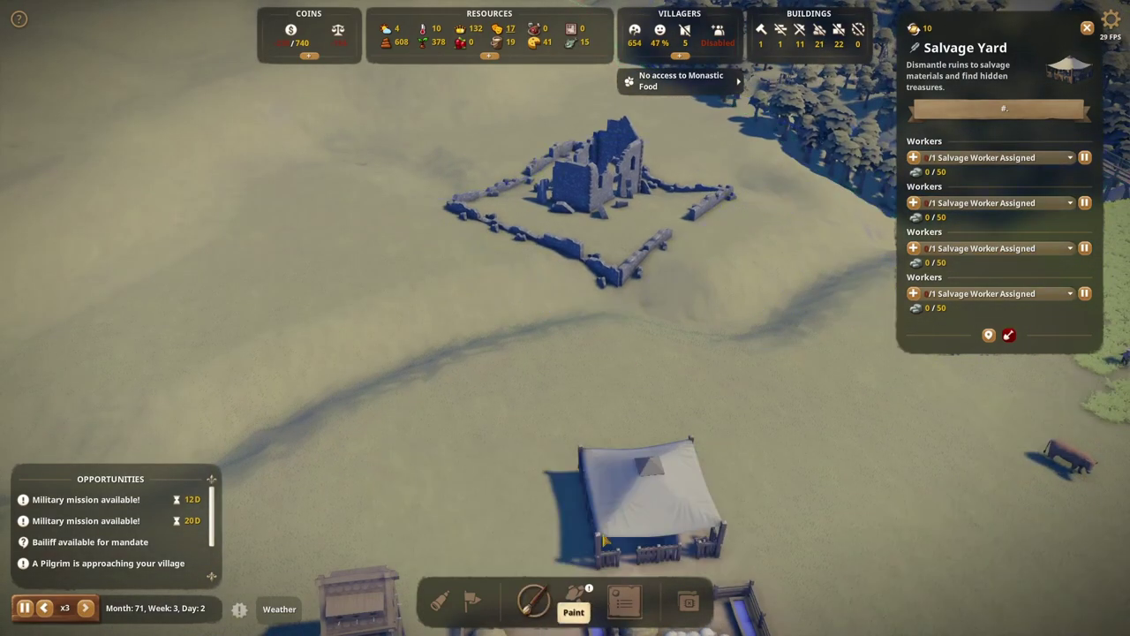
- Assign a Salvage Worker to each of the Salvage Yard's four worker slots
{"action": "left_click", "coordinate": [914, 158]}
{"action": "left_click", "coordinate": [914, 204]}
{"action": "left_click", "coordinate": [914, 248]}
{"action": "left_click", "coordinate": [915, 294]}
- Examine how the salvage workers walk to the ruin, dismantle its walls and carry stone to the Salvage Yard
{"action": "middle_click_drag", "start_coordinate": [694, 336], "coordinate": [618, 340]}
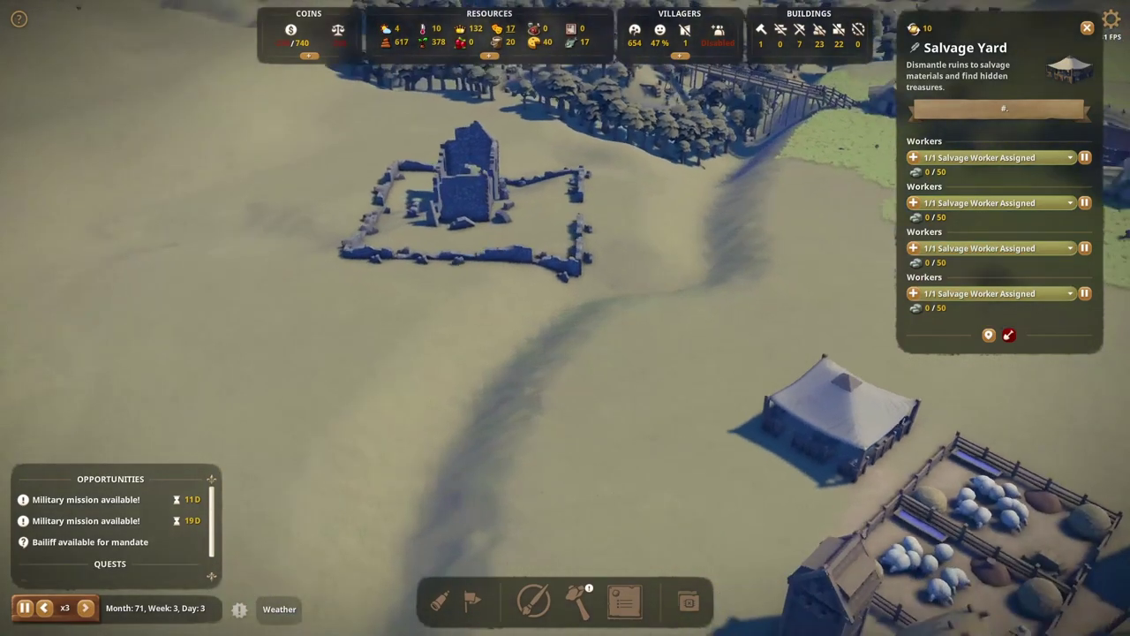
{"action": "scroll", "coordinate": [618, 340], "scroll_direction": "up", "scroll_amount": 6}
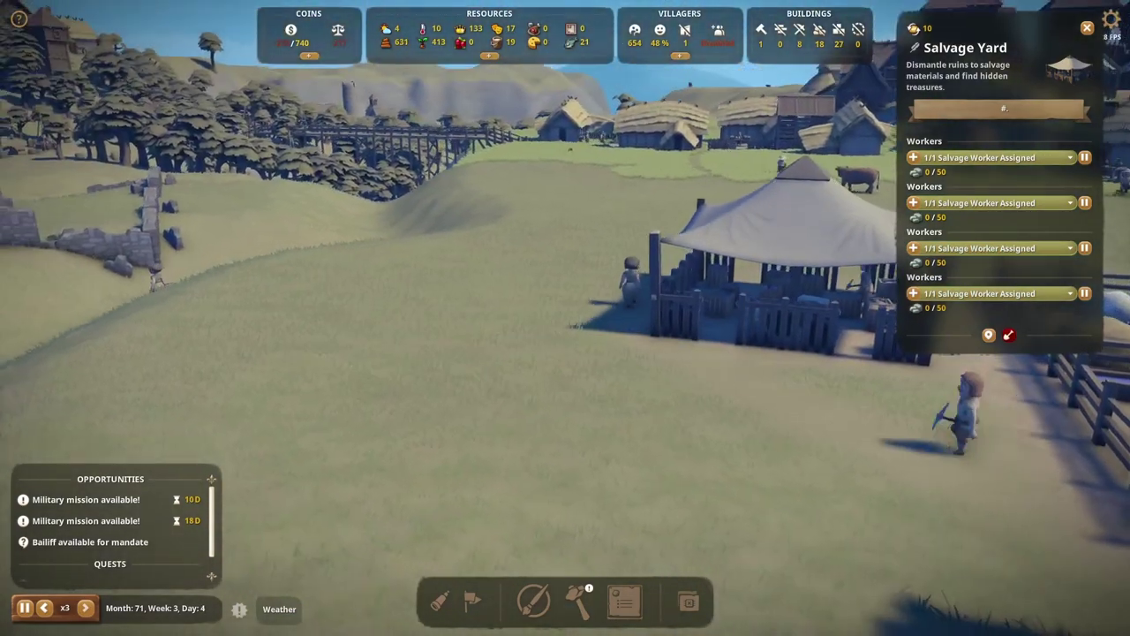
{"action": "key", "text": "q"}
{"action": "key", "text": "a"}
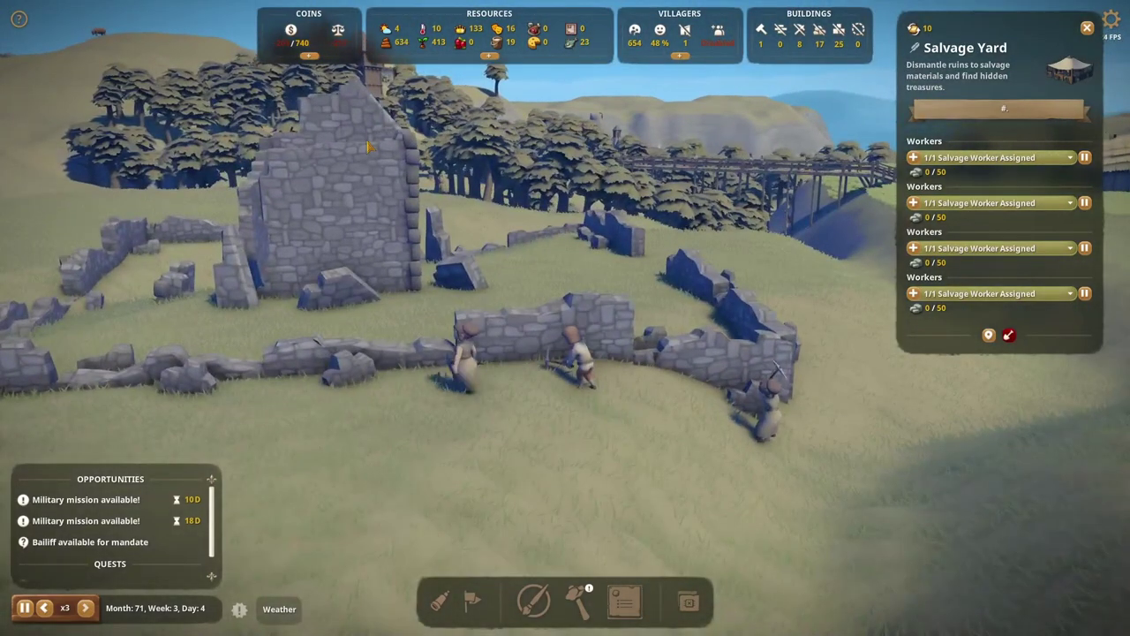
{"action": "middle_click_drag", "start_coordinate": [370, 147], "coordinate": [274, 369]}
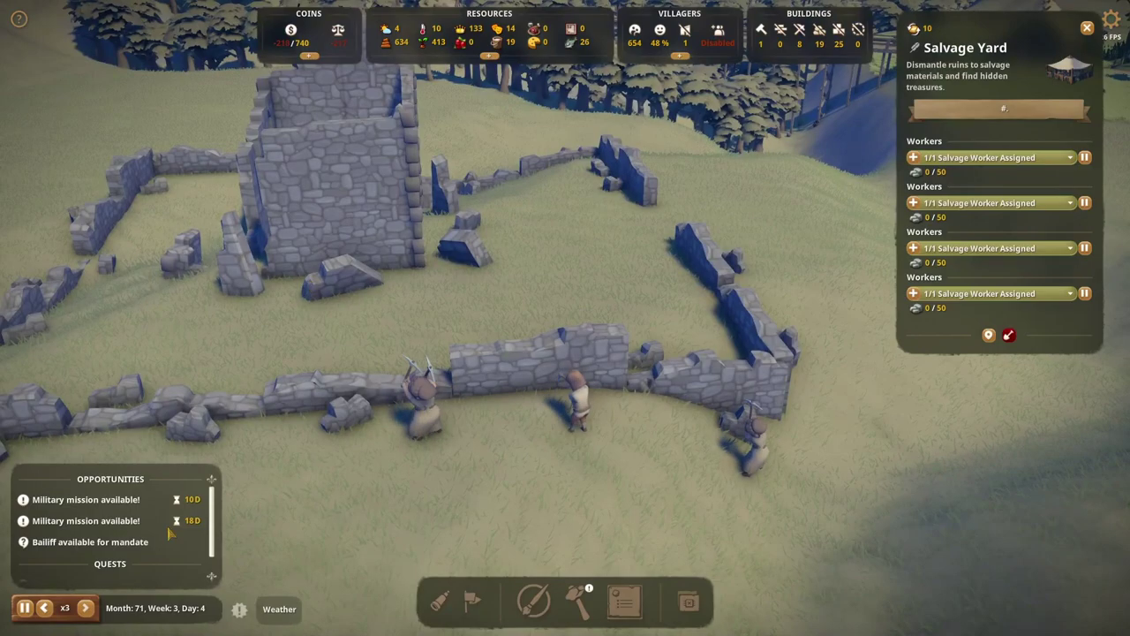
{"action": "scroll", "coordinate": [274, 369], "scroll_direction": "down", "scroll_amount": 2}
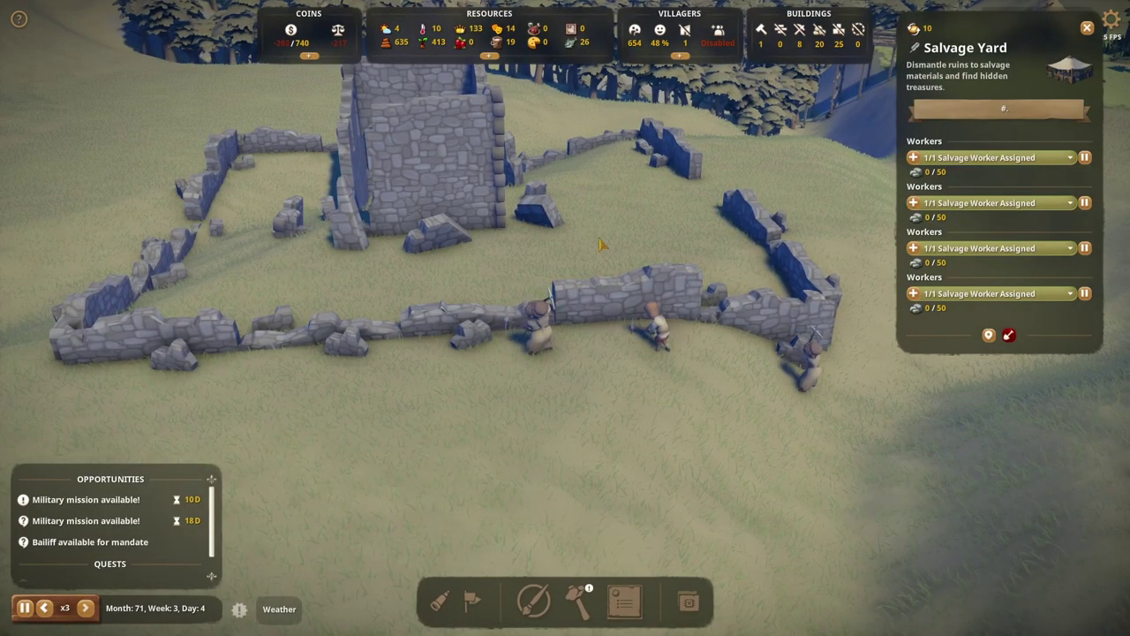
{"action": "middle_click_drag", "start_coordinate": [456, 238], "coordinate": [724, 283]}
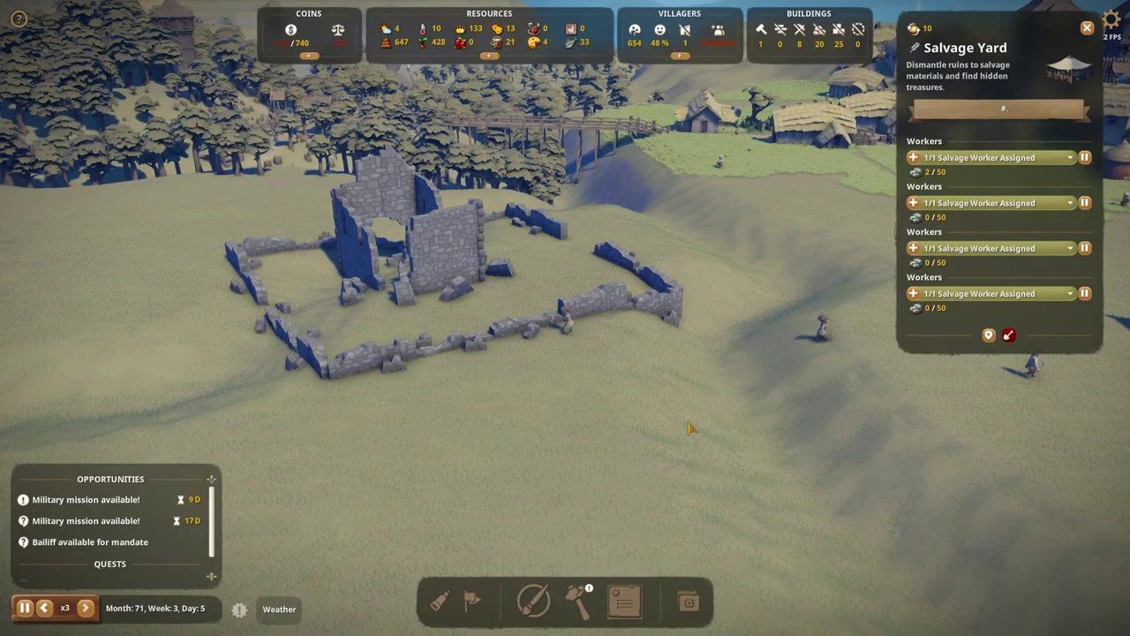
{"action": "middle_click_drag", "start_coordinate": [581, 327], "coordinate": [496, 285]}
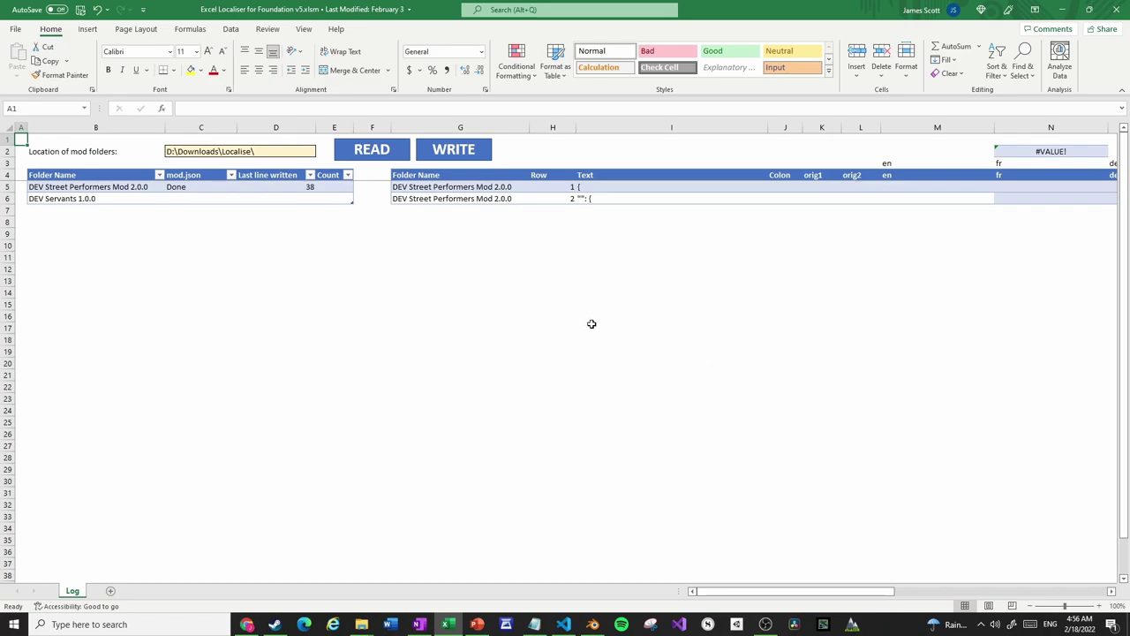
- Read the English localisation text from the mod folders in D:\Downloads\Localise\ into the workbook
{"action": "left_click", "coordinate": [65, 232]}
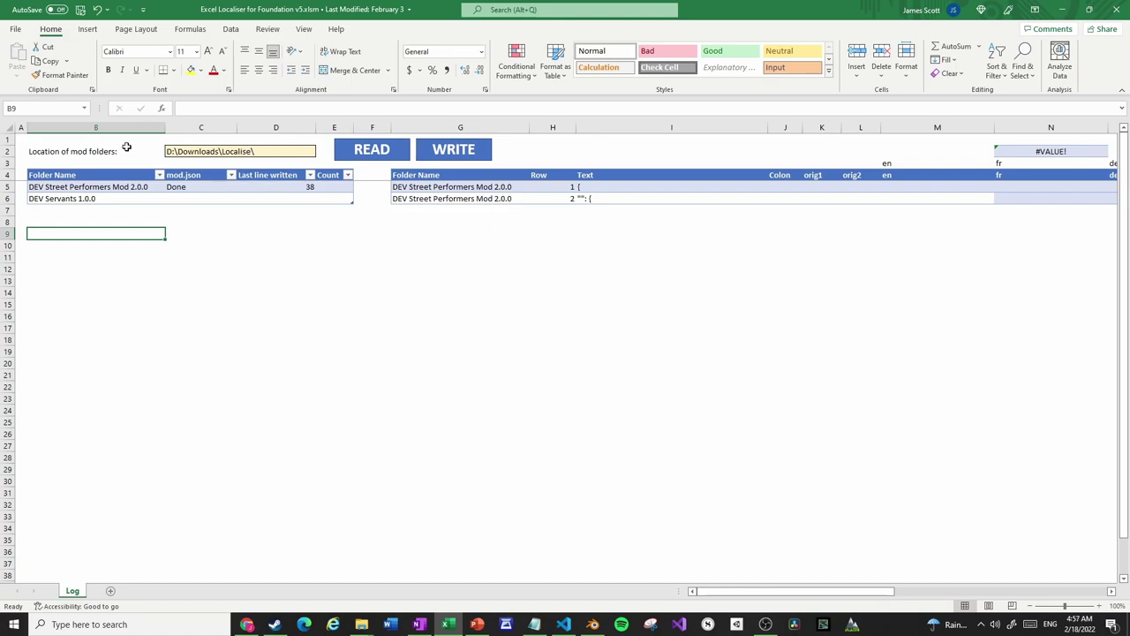
{"action": "left_click", "coordinate": [214, 149]}
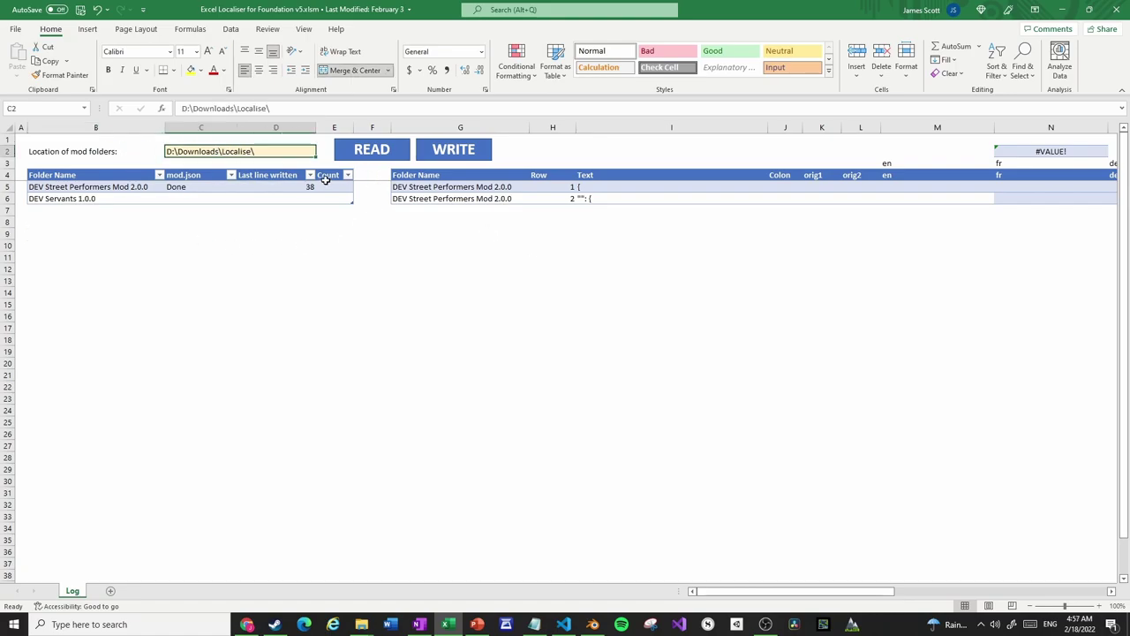
{"action": "left_click", "coordinate": [121, 230]}
{"action": "left_click", "coordinate": [372, 150]}
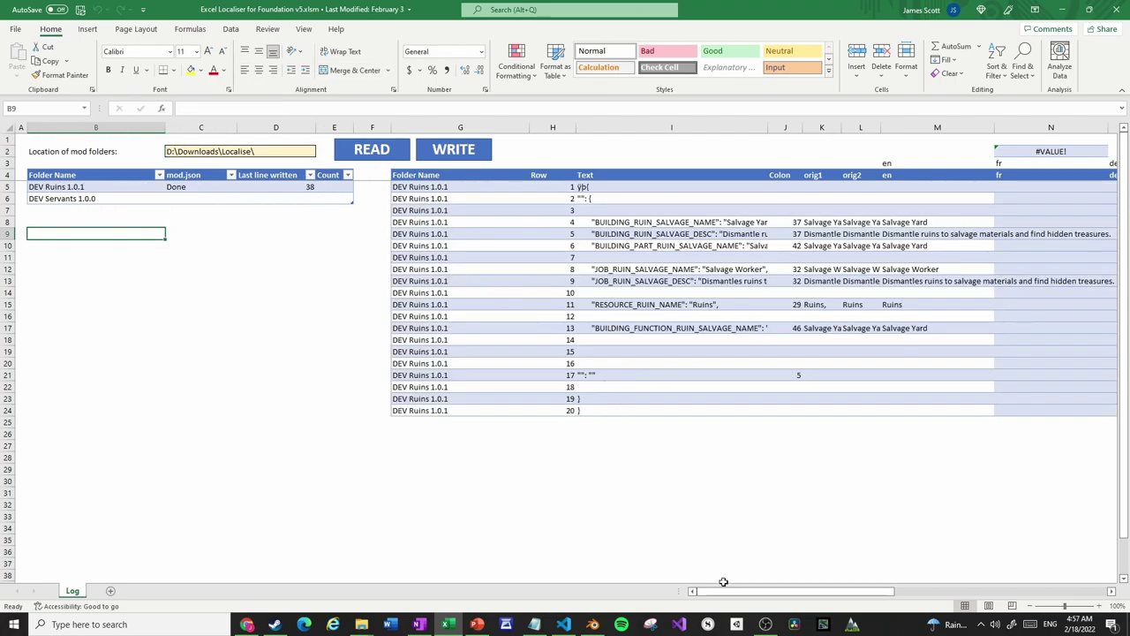
- Remove the stray characters before the opening brace in the first row of the Text column
{"action": "left_click_drag", "start_coordinate": [728, 595], "coordinate": [770, 596]}
{"action": "left_click", "coordinate": [418, 188]}
{"action": "double_click", "coordinate": [198, 108]}
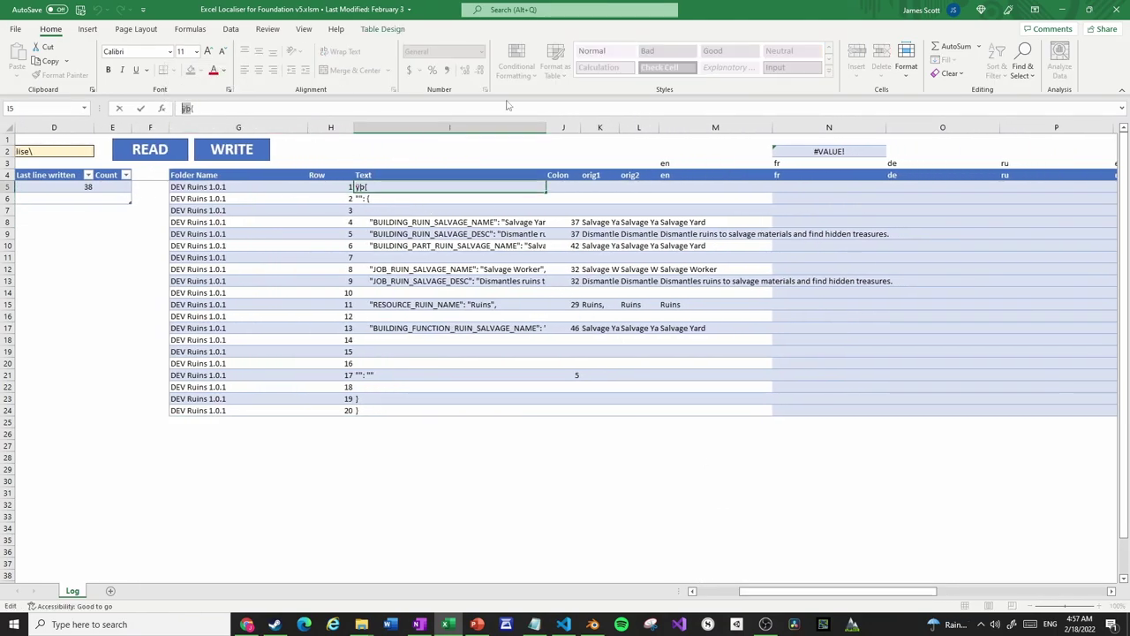
{"action": "key", "text": "BackSpace"}
{"action": "key", "text": "Return"}
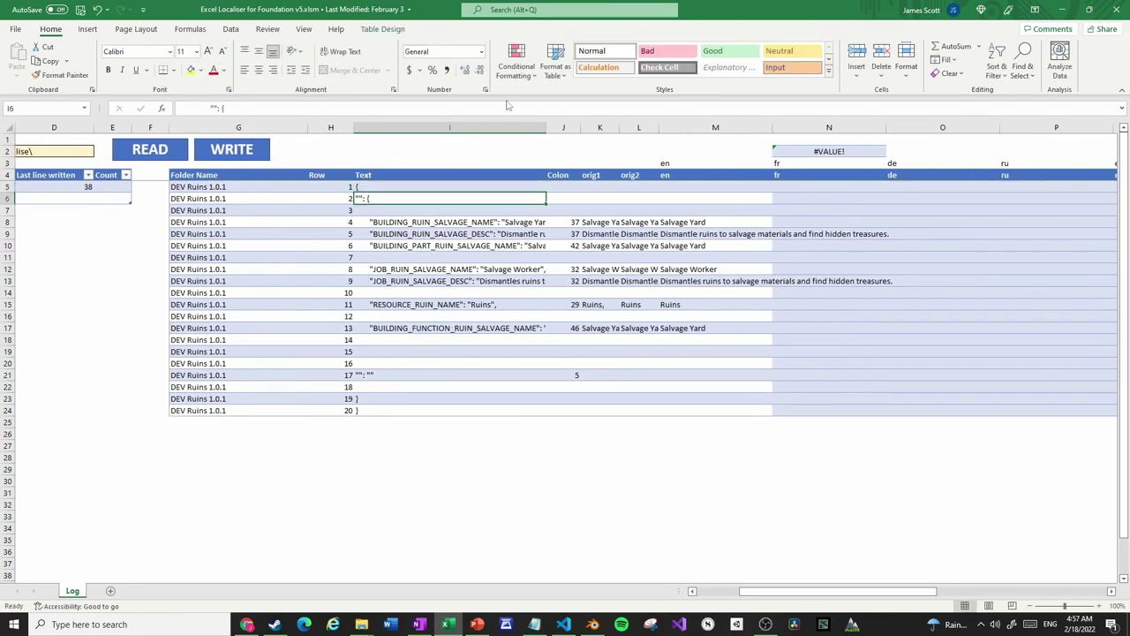
- Compare the imported Text rows with the Ruins mod's English localization file text.json in Visual Studio Code
{"action": "left_click", "coordinate": [486, 268]}
{"action": "left_click", "coordinate": [470, 223]}
{"action": "left_click_drag", "start_coordinate": [470, 223], "coordinate": [461, 357]}
{"action": "left_click", "coordinate": [459, 301]}
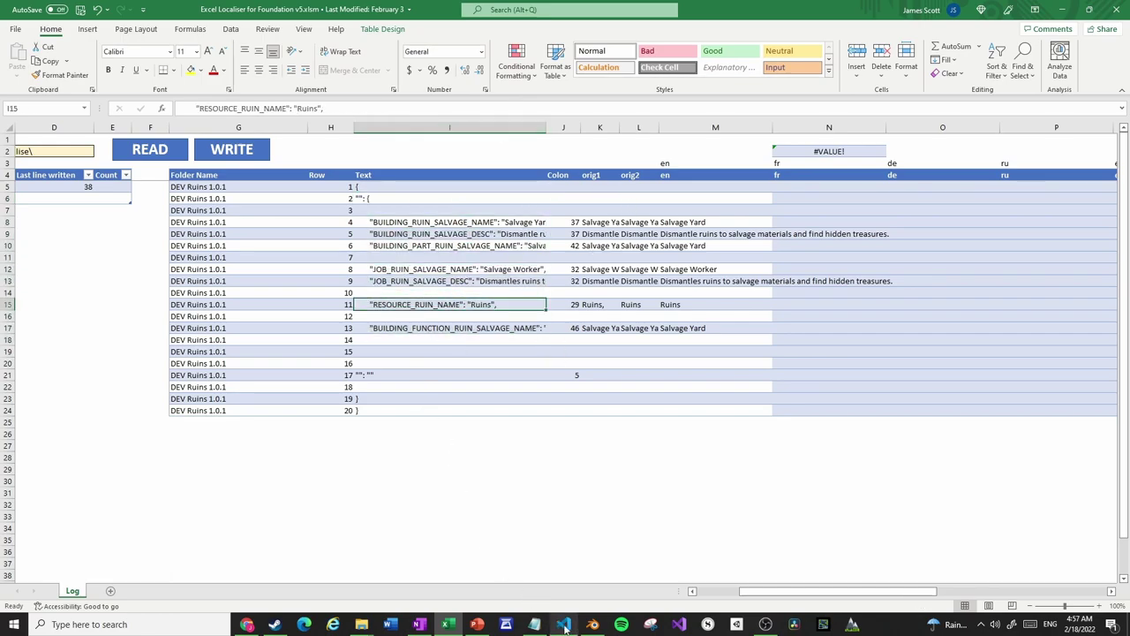
{"action": "mouse_move", "coordinate": [565, 625]}
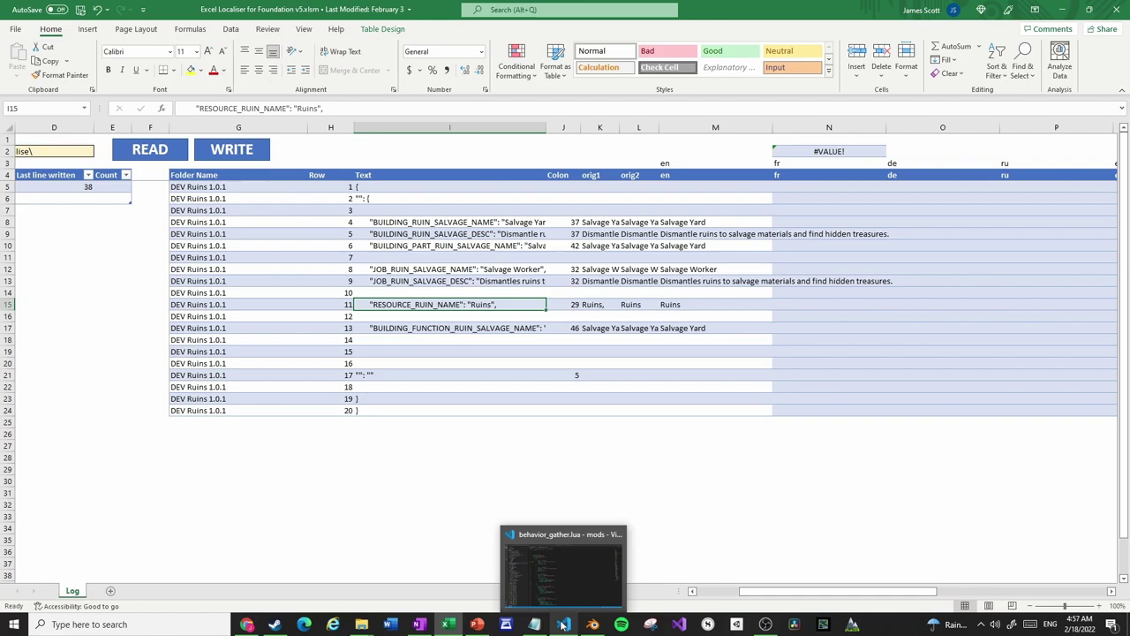
{"action": "left_click", "coordinate": [564, 625]}
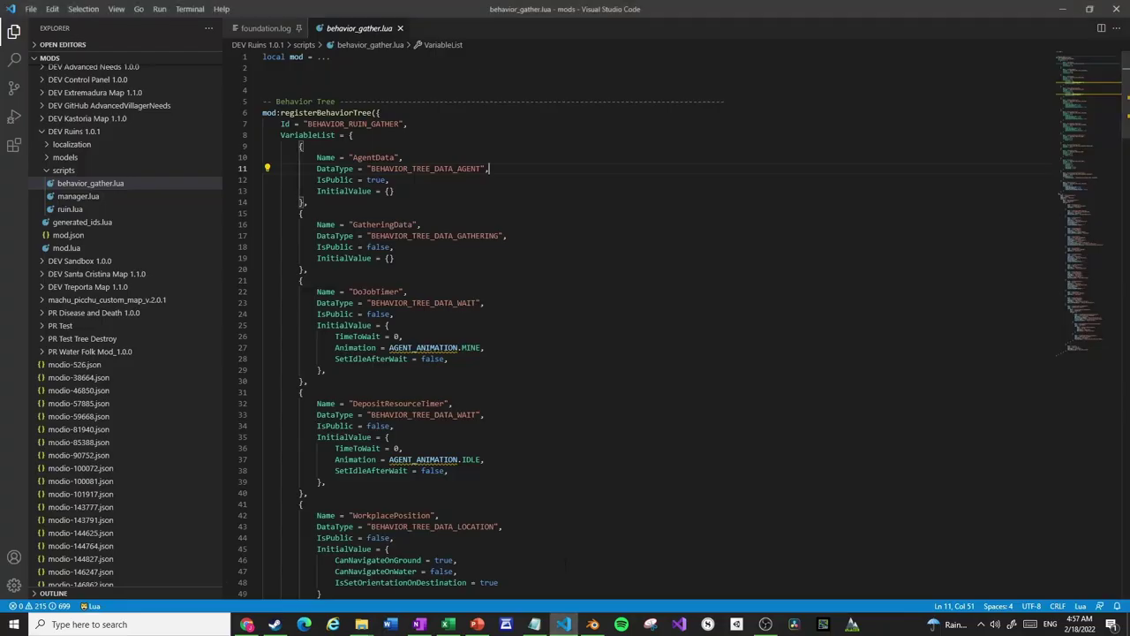
{"action": "left_click", "coordinate": [88, 147]}
{"action": "left_click", "coordinate": [90, 170]}
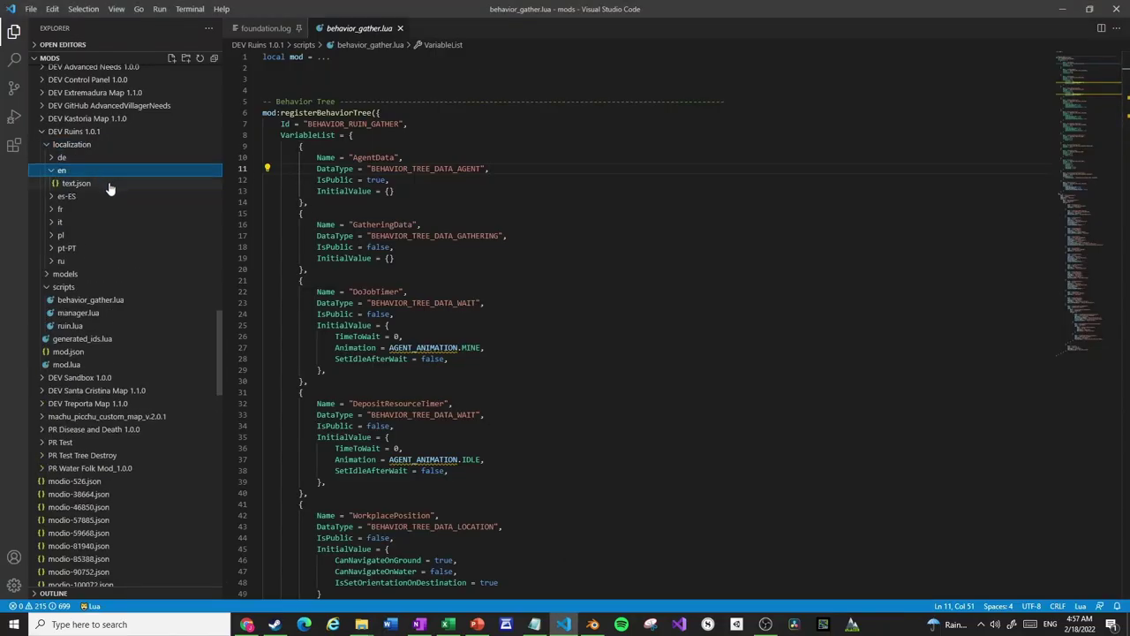
{"action": "left_click", "coordinate": [79, 183]}
{"action": "left_click", "coordinate": [566, 90]}
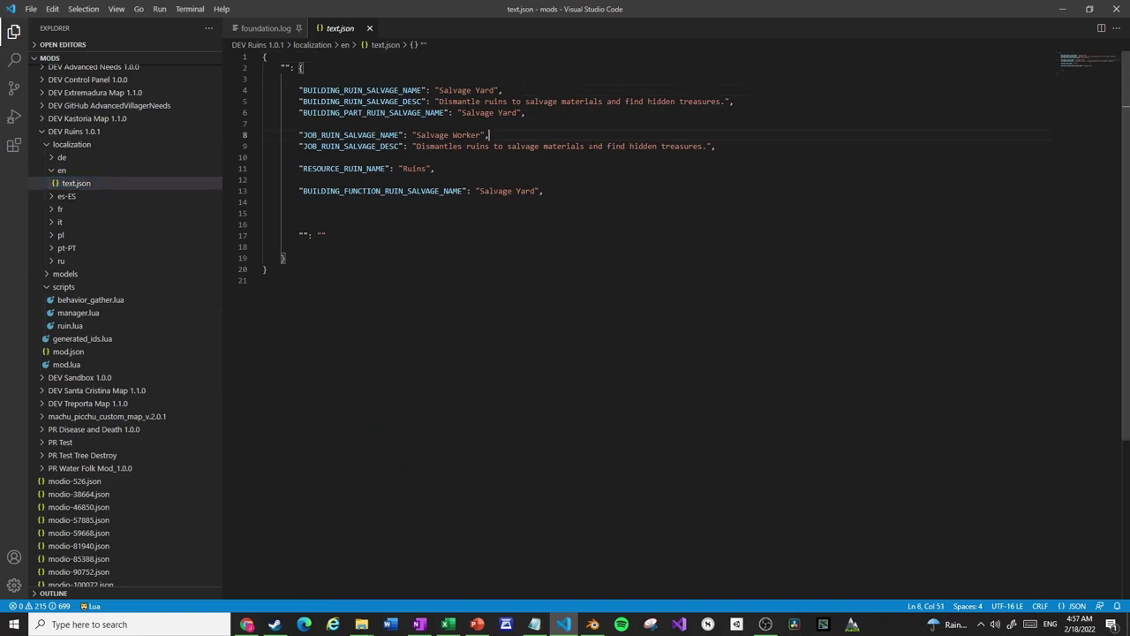
{"action": "left_click", "coordinate": [598, 191]}
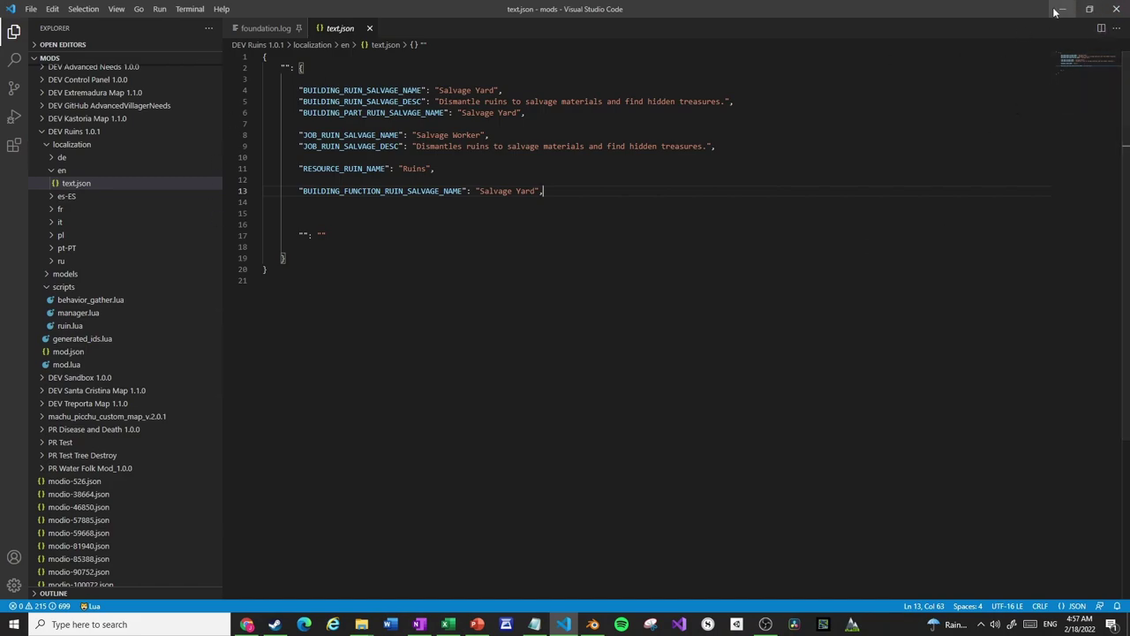
- Back in Excel, copy the GoogleTranslate formula from N2 into rows 5 to 24 of the fr to pt-PT columns
{"action": "key", "text": "alt+Tab"}
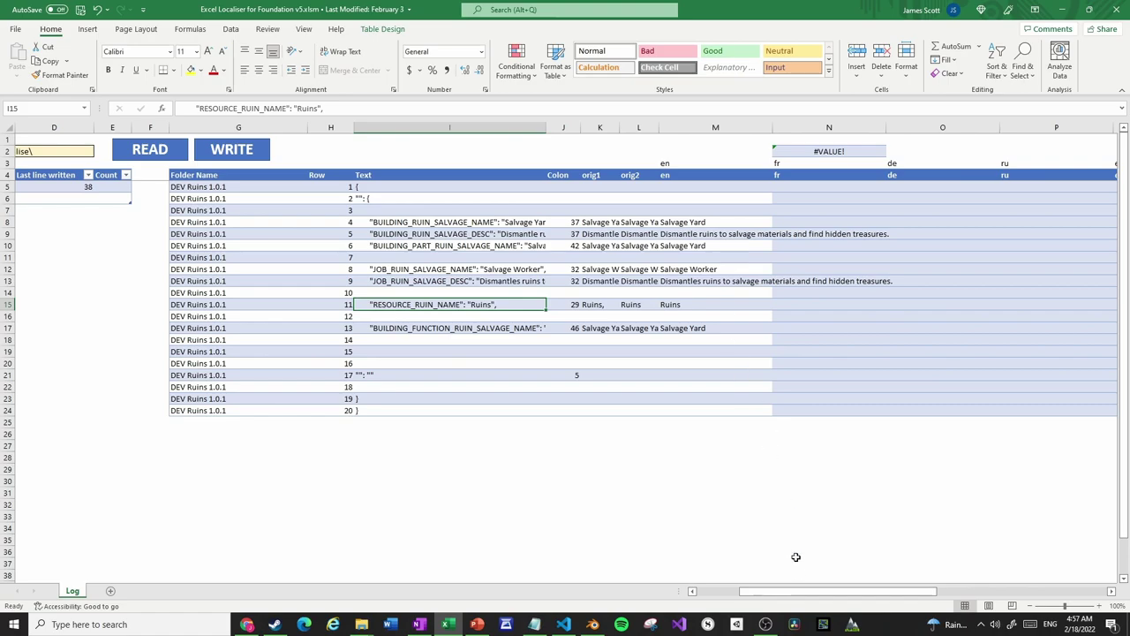
{"action": "left_click_drag", "start_coordinate": [809, 593], "coordinate": [908, 583]}
{"action": "left_click_drag", "start_coordinate": [244, 160], "coordinate": [913, 156]}
{"action": "left_click", "coordinate": [919, 162]}
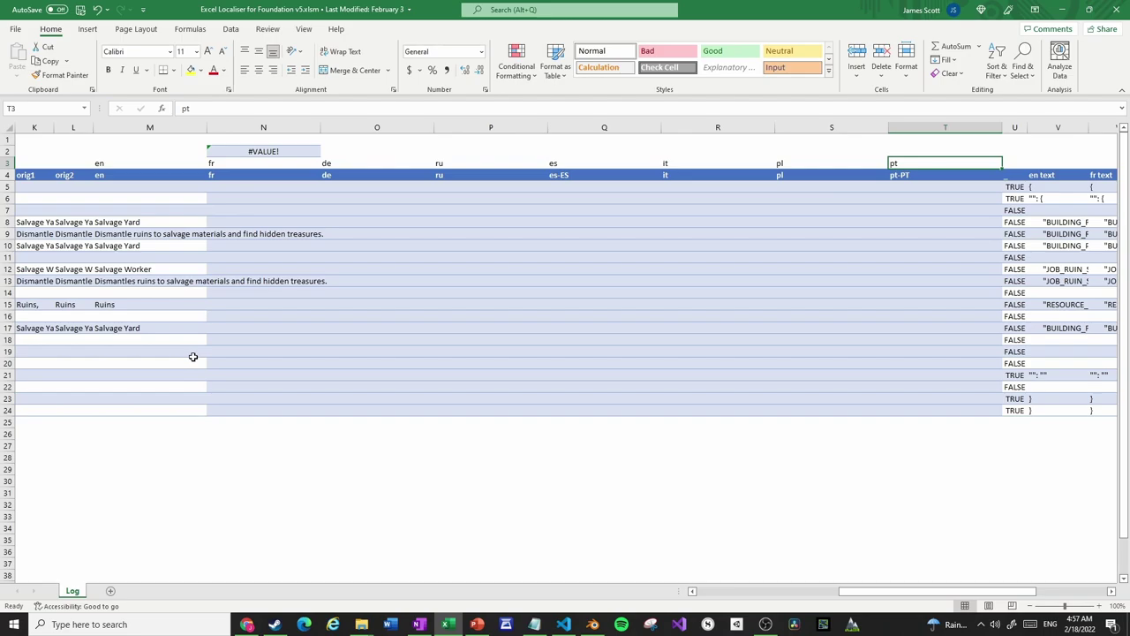
{"action": "left_click", "coordinate": [255, 152]}
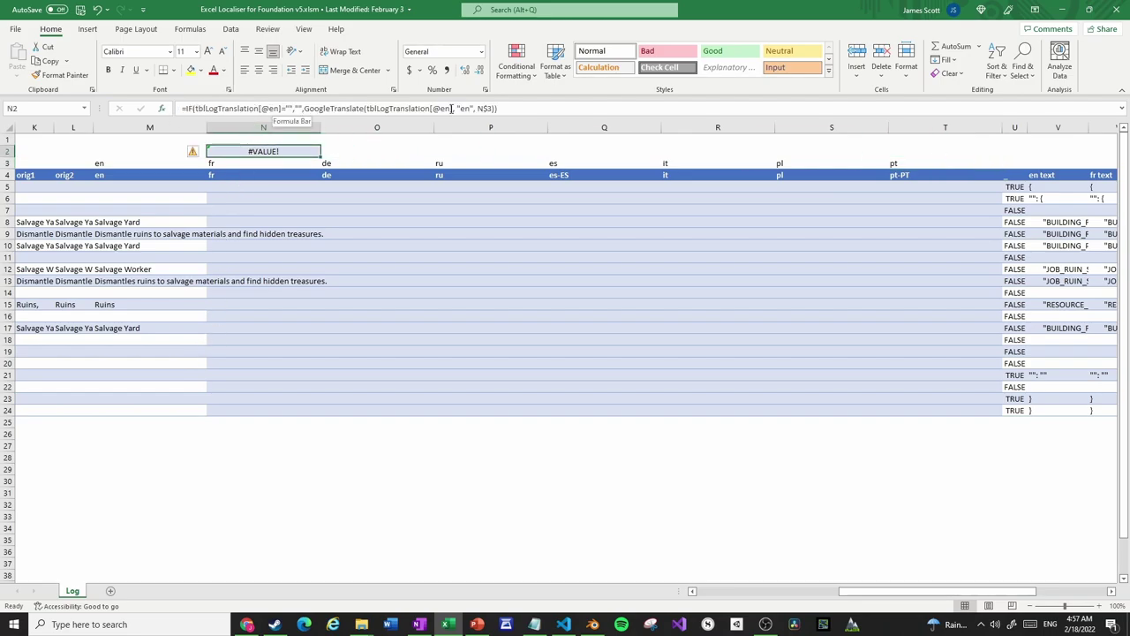
{"action": "key", "text": "ctrl+c"}
{"action": "left_click_drag", "start_coordinate": [265, 187], "coordinate": [939, 412]}
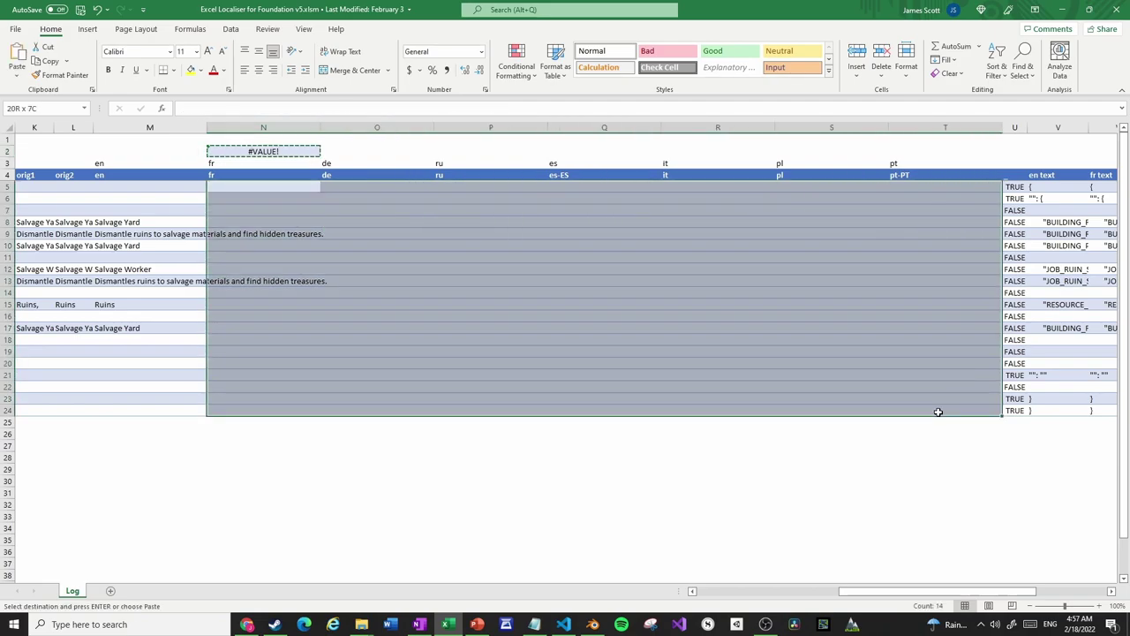
{"action": "key", "text": "ctrl+v"}
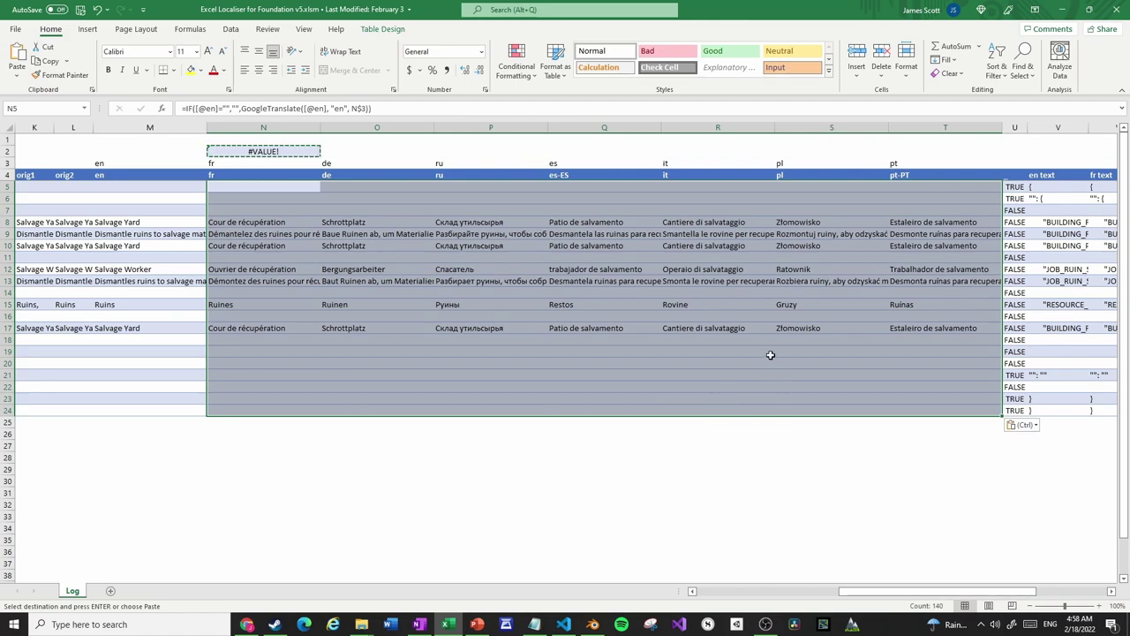
- Replace the translation formulas in the fr to pt-PT columns with their values using Paste Special
{"action": "key", "text": "ctrl+c"}
{"action": "key", "text": "alt+e"}
{"action": "key", "text": "s"}
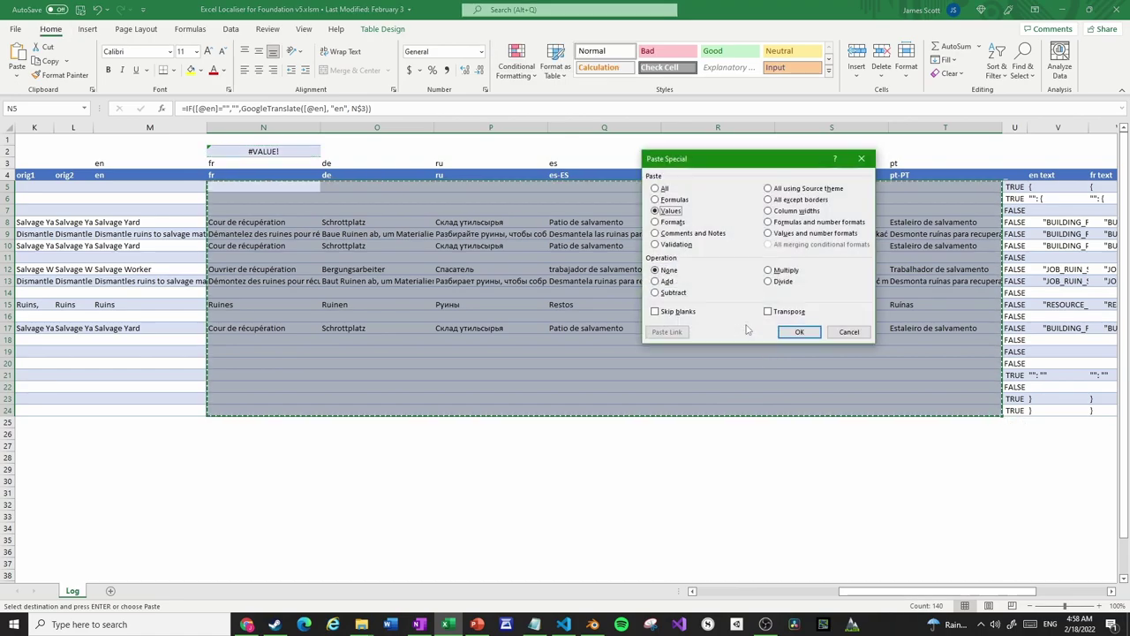
{"action": "key", "text": "v"}
{"action": "key", "text": "Return"}
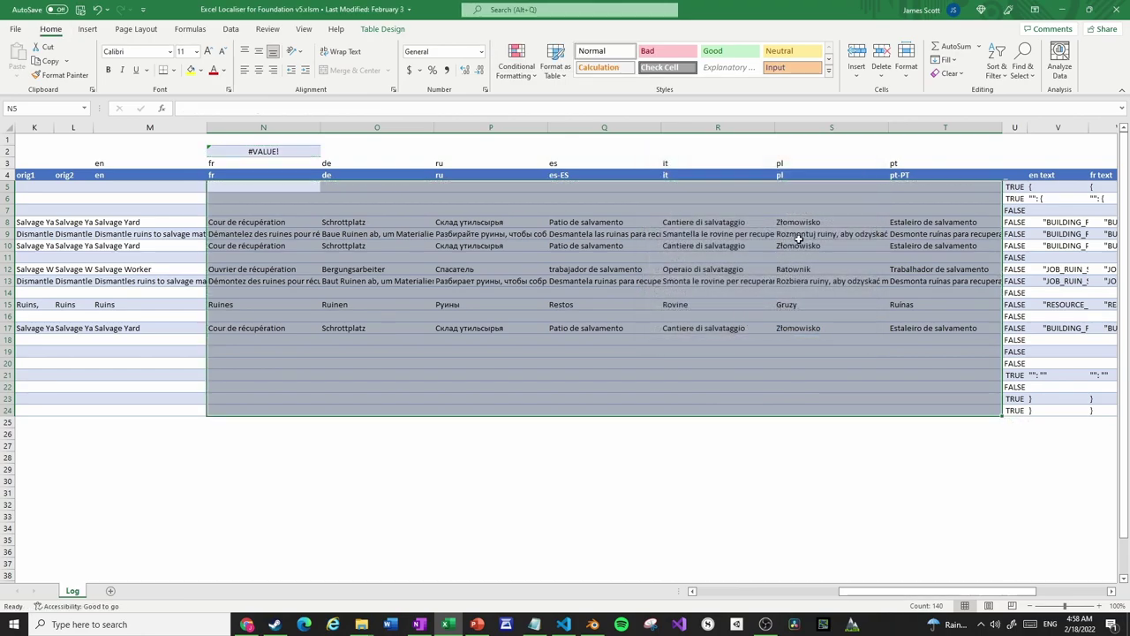
- Check each French translation in the fr column from row 8 down to row 17
{"action": "left_click", "coordinate": [255, 223]}
{"action": "left_click", "coordinate": [261, 234]}
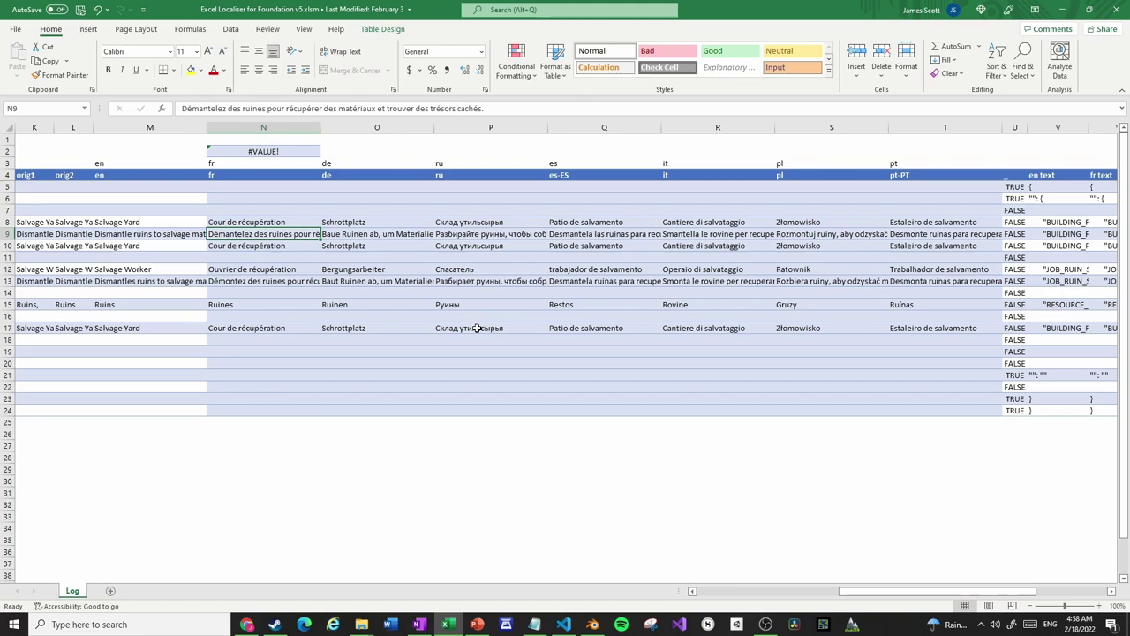
{"action": "key", "text": "Up"}
{"action": "key", "text": "Down"}
{"action": "key", "text": "Down"}
{"action": "key", "text": "Down"}
{"action": "key", "text": "Down"}
{"action": "key", "text": "Down"}
{"action": "key", "text": "Down"}
{"action": "key", "text": "Down"}
{"action": "key", "text": "Down"}
{"action": "key", "text": "Down"}
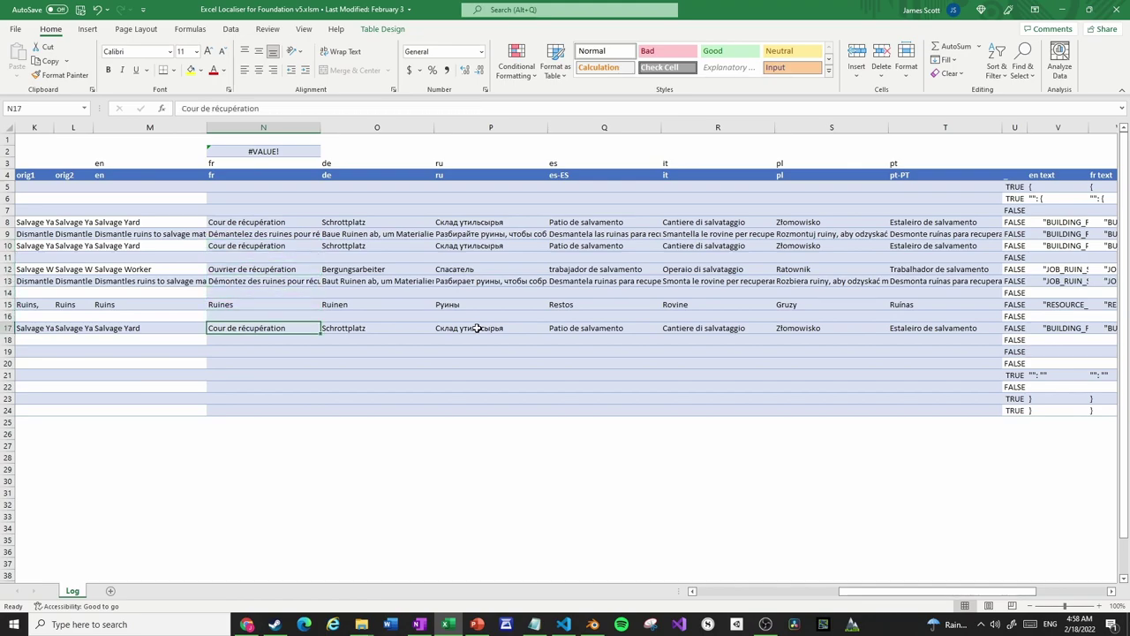
- Check the German translations in the de column from row 17 back up to row 8
{"action": "key", "text": "Right"}
{"action": "key", "text": "Up"}
{"action": "key", "text": "Up"}
{"action": "key", "text": "Up"}
{"action": "key", "text": "Up"}
{"action": "key", "text": "Up"}
{"action": "key", "text": "Up"}
{"action": "key", "text": "Up"}
{"action": "key", "text": "Up"}
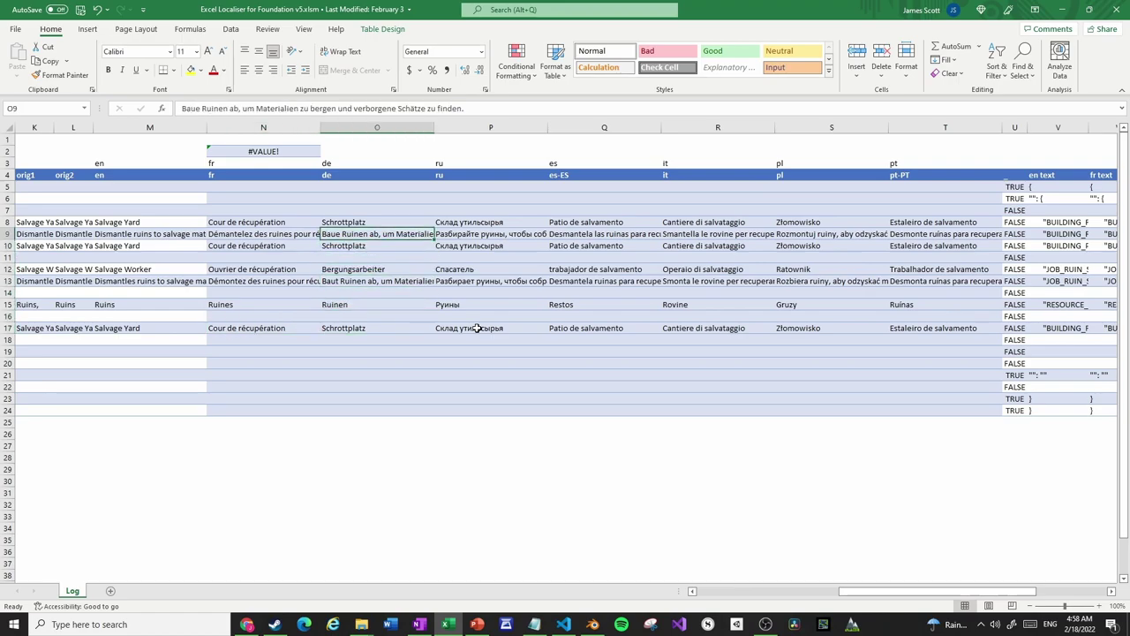
{"action": "key", "text": "Up"}
- Check the Russian translations in the ru column, starting from row 8
{"action": "key", "text": "Right"}
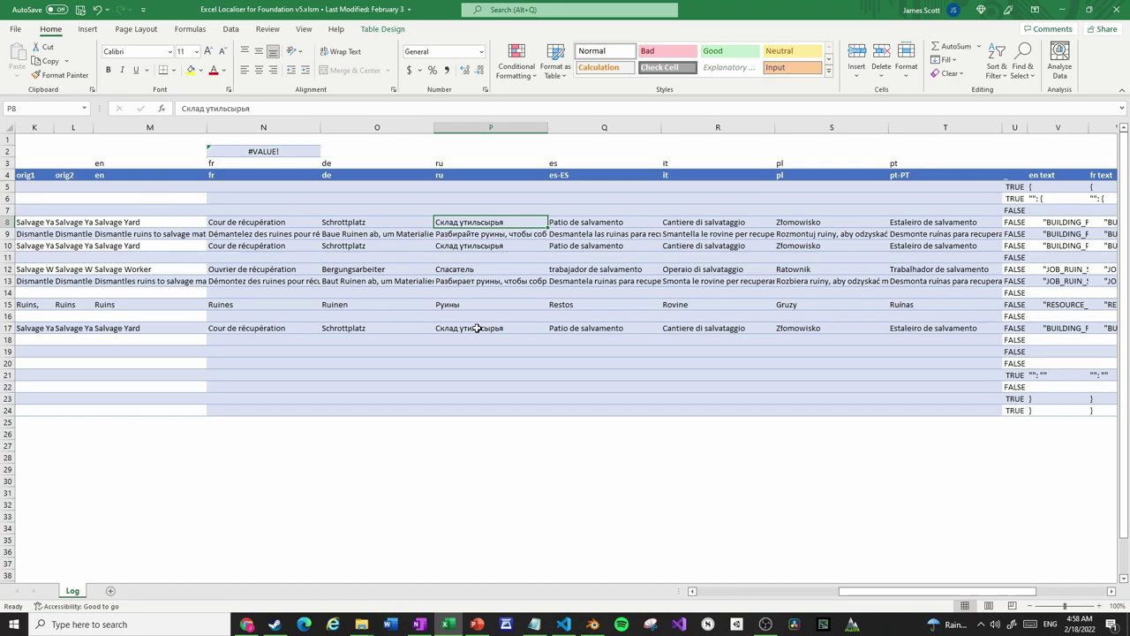
{"action": "key", "text": "Down"}
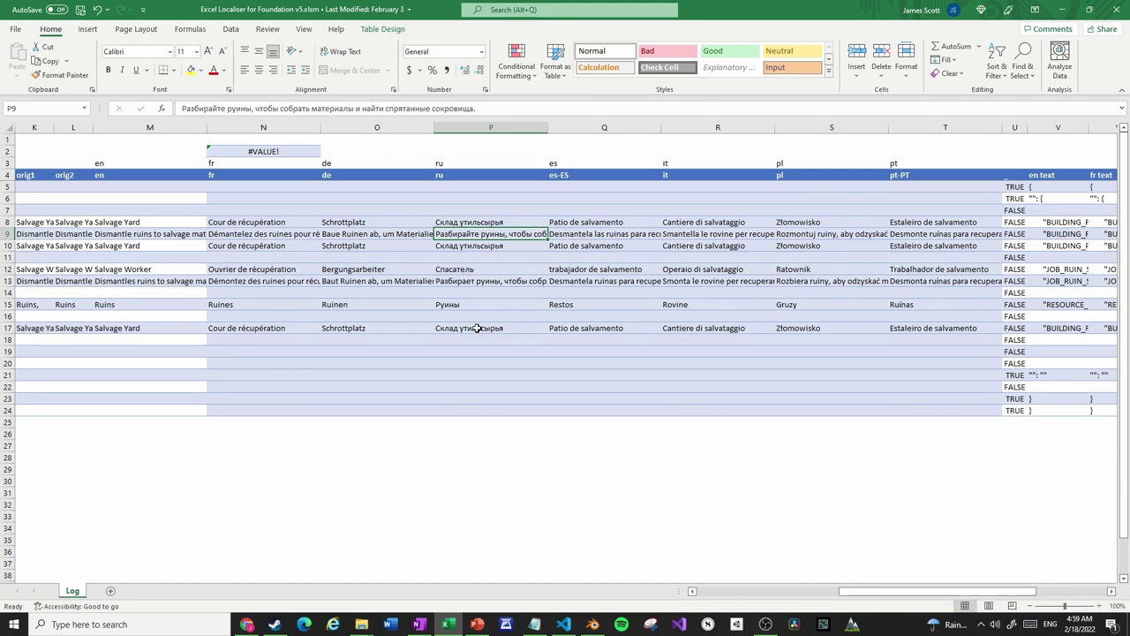
{"action": "key", "text": "Down"}
{"action": "key", "text": "Down"}
{"action": "key", "text": "Down"}
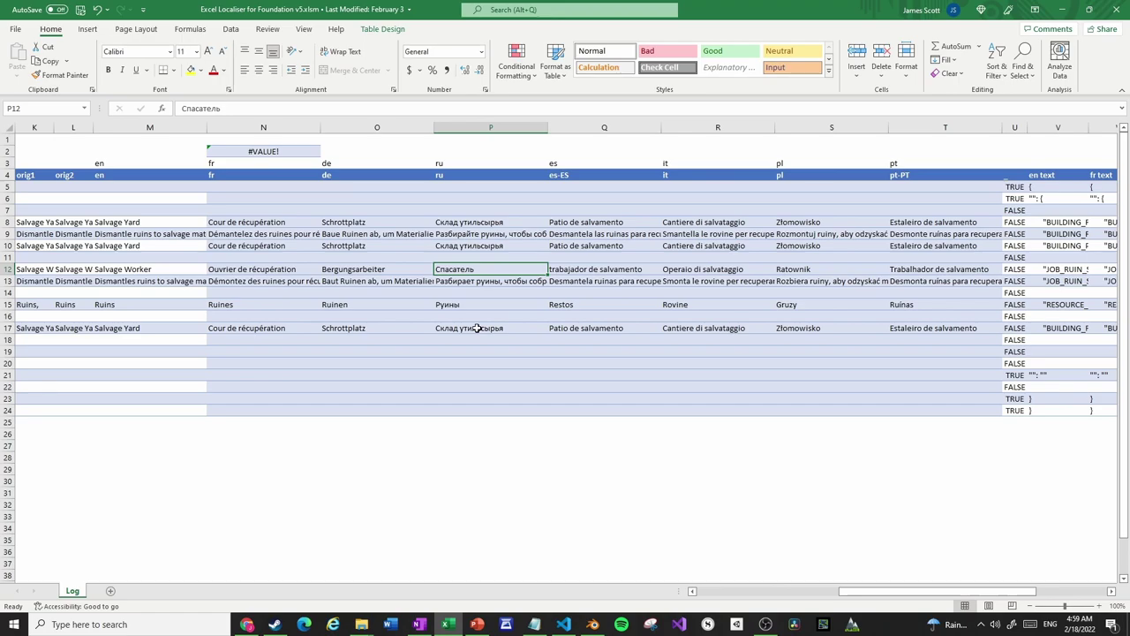
{"action": "key", "text": "Down"}
{"action": "key", "text": "Down"}
{"action": "key", "text": "Down"}
{"action": "key", "text": "Down"}
{"action": "key", "text": "Down"}
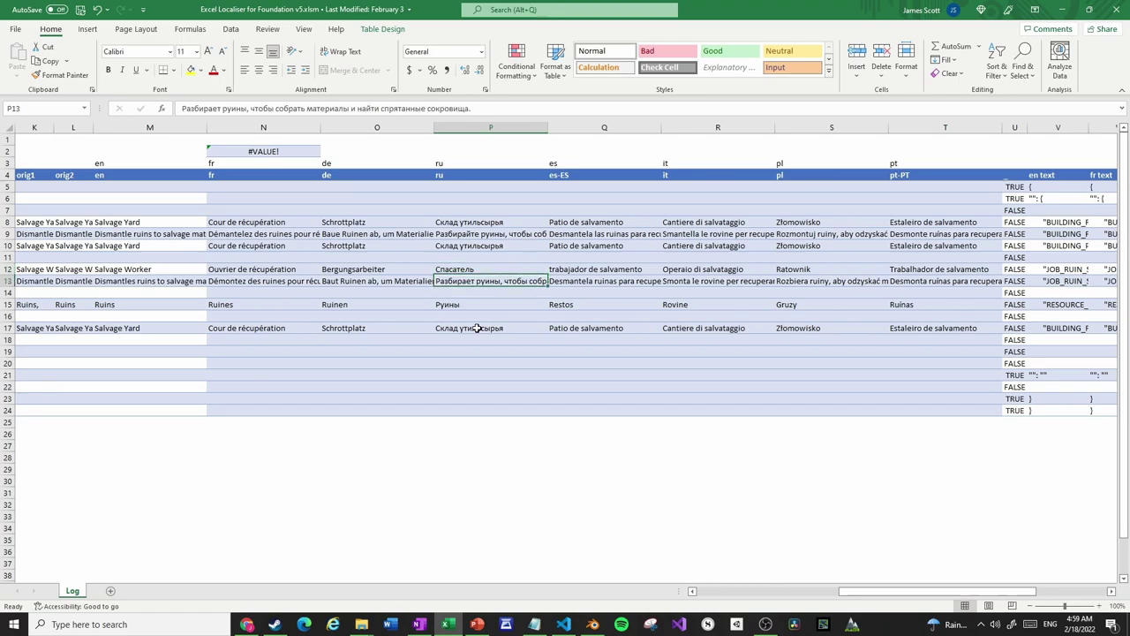
- Capitalise the Spanish translation of Salvage Worker so it reads "Trabajador de salvamento"
{"action": "key", "text": "Right"}
{"action": "key", "text": "Up"}
{"action": "key", "text": "Up"}
{"action": "key", "text": "Up"}
{"action": "key", "text": "Up"}
{"action": "key", "text": "Up"}
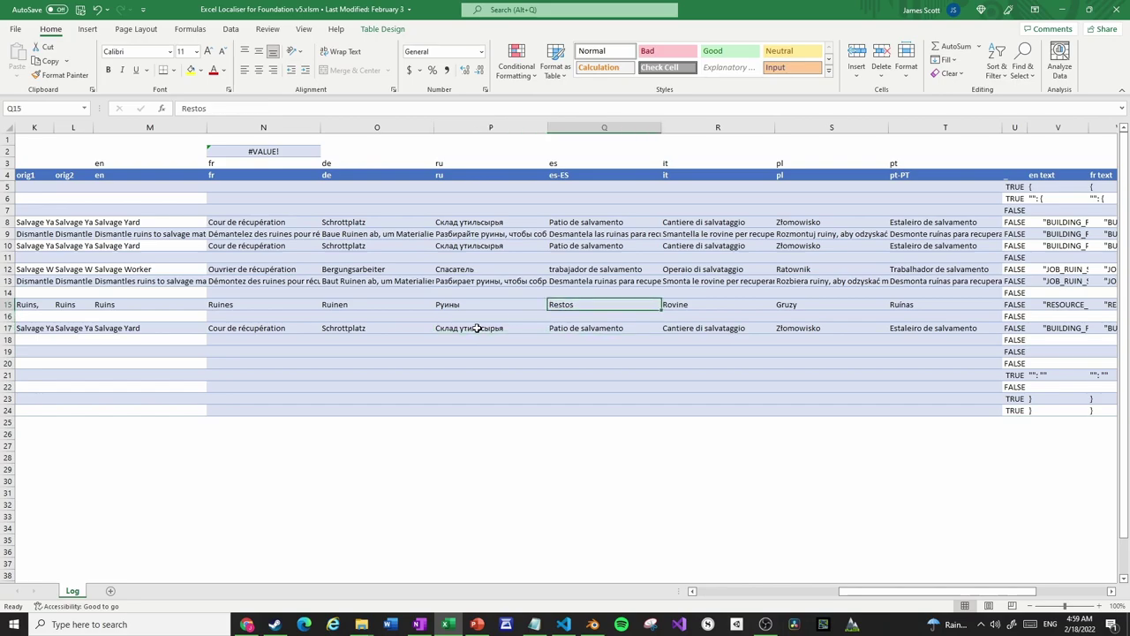
{"action": "key", "text": "F2"}
{"action": "key", "text": "Home"}
{"action": "key", "text": "Delete"}
{"action": "type", "text": "T"}
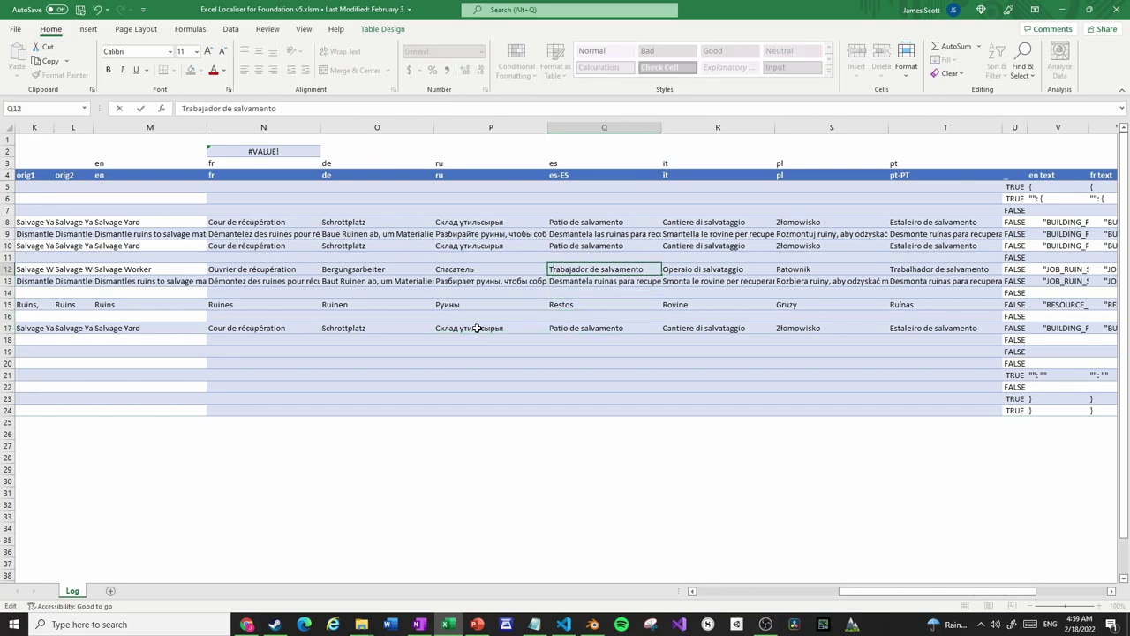
{"action": "key", "text": "Return"}
- Check the remaining translations in the Spanish, Italian, Polish and Portuguese columns
{"action": "key", "text": "Up"}
{"action": "key", "text": "Up"}
{"action": "key", "text": "Up"}
{"action": "key", "text": "Up"}
{"action": "key", "text": "Up"}
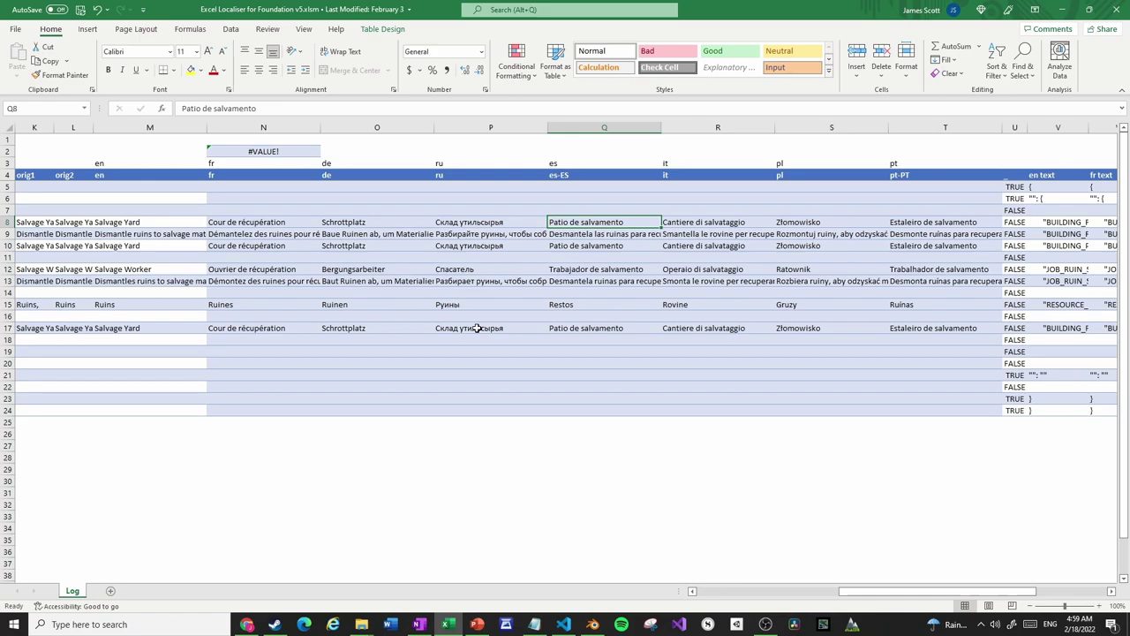
{"action": "key", "text": "Right"}
{"action": "key", "text": "Down"}
{"action": "key", "text": "Down"}
{"action": "key", "text": "Down"}
{"action": "key", "text": "Down"}
{"action": "key", "text": "Up"}
{"action": "key", "text": "Up"}
{"action": "key", "text": "Up"}
{"action": "key", "text": "Up"}
{"action": "key", "text": "Right"}
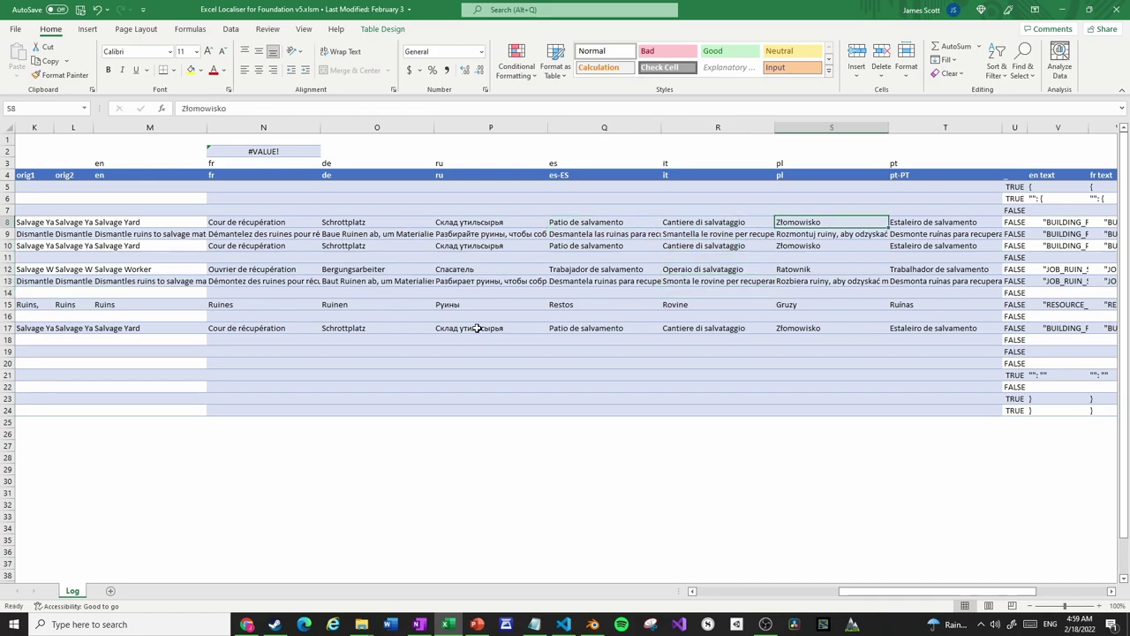
{"action": "key", "text": "Right"}
{"action": "key", "text": "Down"}
{"action": "key", "text": "Down"}
{"action": "key", "text": "Down"}
{"action": "key", "text": "Down"}
{"action": "key", "text": "Down"}
{"action": "key", "text": "Down"}
{"action": "key", "text": "Down"}
{"action": "key", "text": "Down"}
{"action": "key", "text": "Down"}
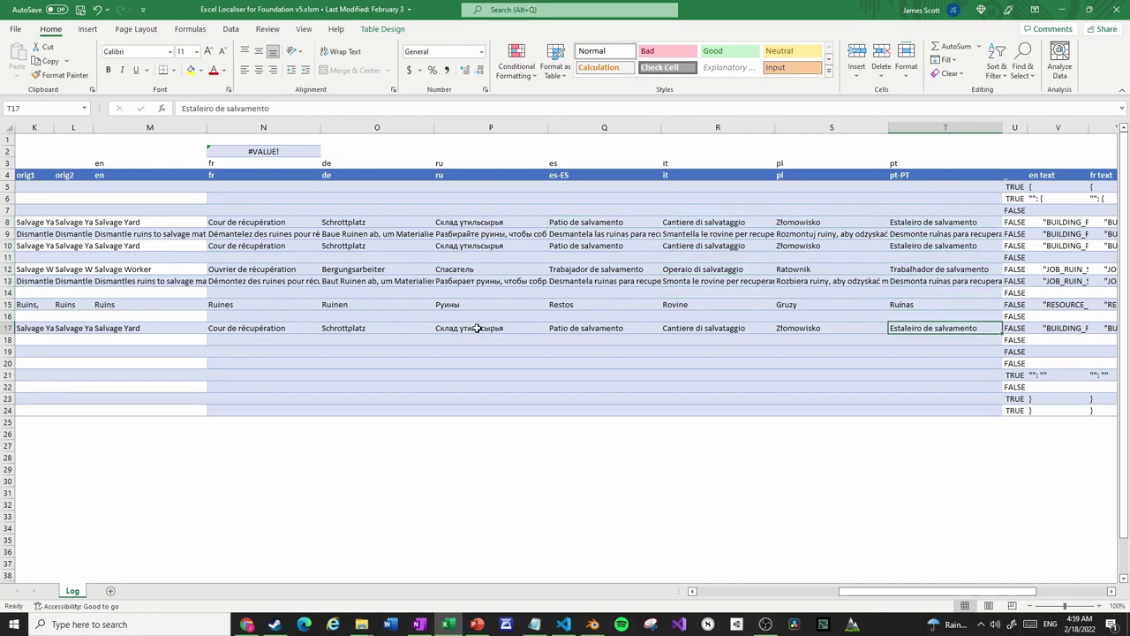
- Return to the start of the sheet and write the translations out to the mod's localization files
{"action": "key", "text": "Left"}
{"action": "key", "text": "Left"}
{"action": "key", "text": "Left"}
{"action": "key", "text": "Left"}
{"action": "key", "text": "Left"}
{"action": "key", "text": "Left"}
{"action": "key", "text": "Left"}
{"action": "key", "text": "Down"}
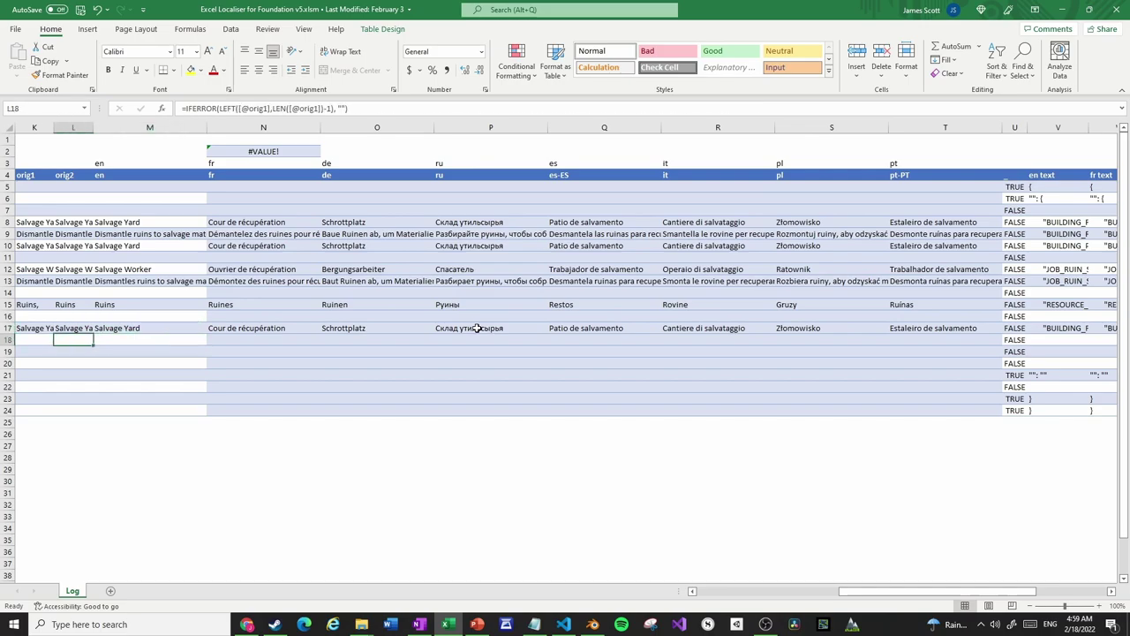
{"action": "key", "text": "Left"}
{"action": "key", "text": "Left"}
{"action": "key", "text": "Left"}
{"action": "key", "text": "Left"}
{"action": "key", "text": "Left"}
{"action": "key", "text": "Left"}
{"action": "key", "text": "Left"}
{"action": "key", "text": "Left"}
{"action": "key", "text": "Left"}
{"action": "key", "text": "Left"}
{"action": "key", "text": "Left"}
{"action": "key", "text": "Left"}
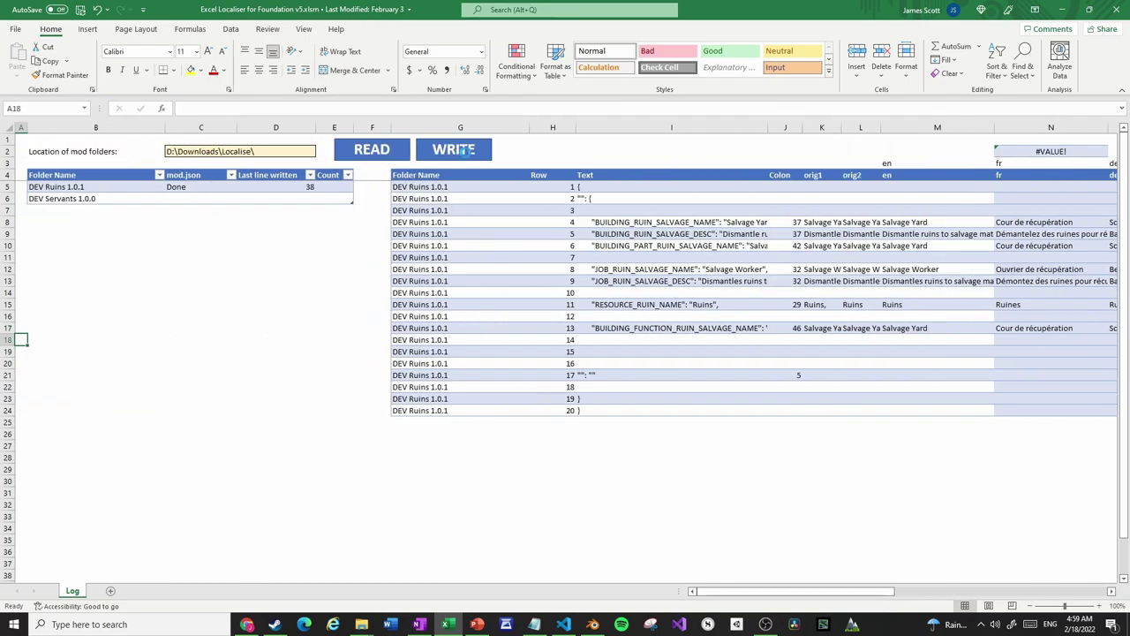
- Open the Russian text.json from the DEV Ruins 1.0.1 localization folder in Downloads\Localise to inspect the written translations
{"action": "mouse_move", "coordinate": [362, 624]}
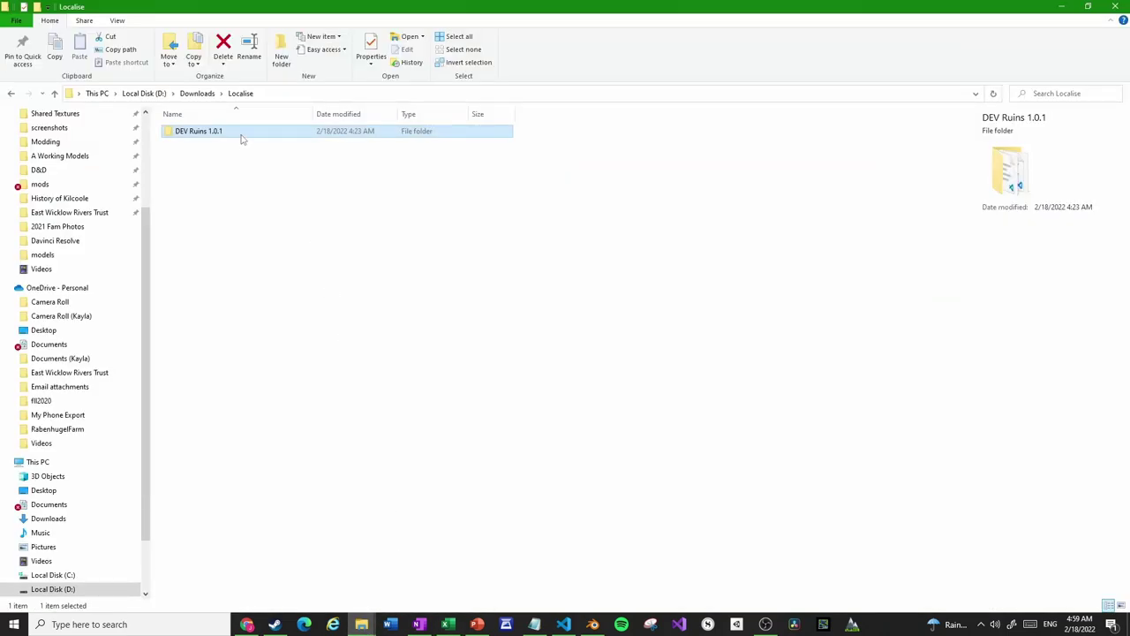
{"action": "double_click", "coordinate": [241, 139]}
{"action": "left_click", "coordinate": [227, 132]}
{"action": "double_click", "coordinate": [226, 133]}
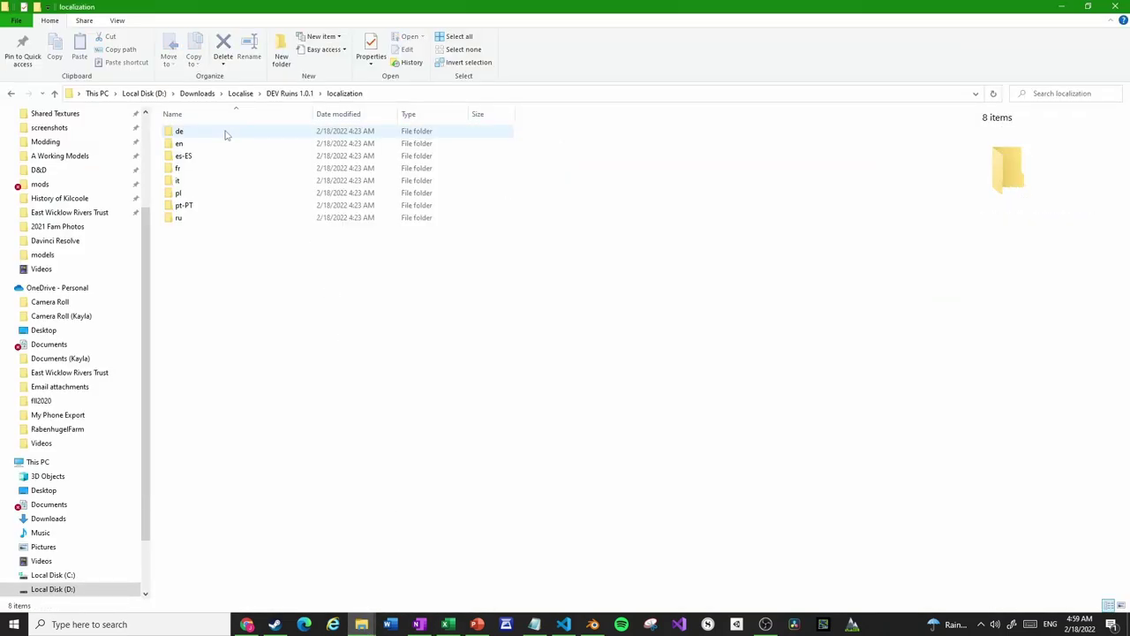
{"action": "double_click", "coordinate": [212, 220]}
{"action": "double_click", "coordinate": [220, 134]}
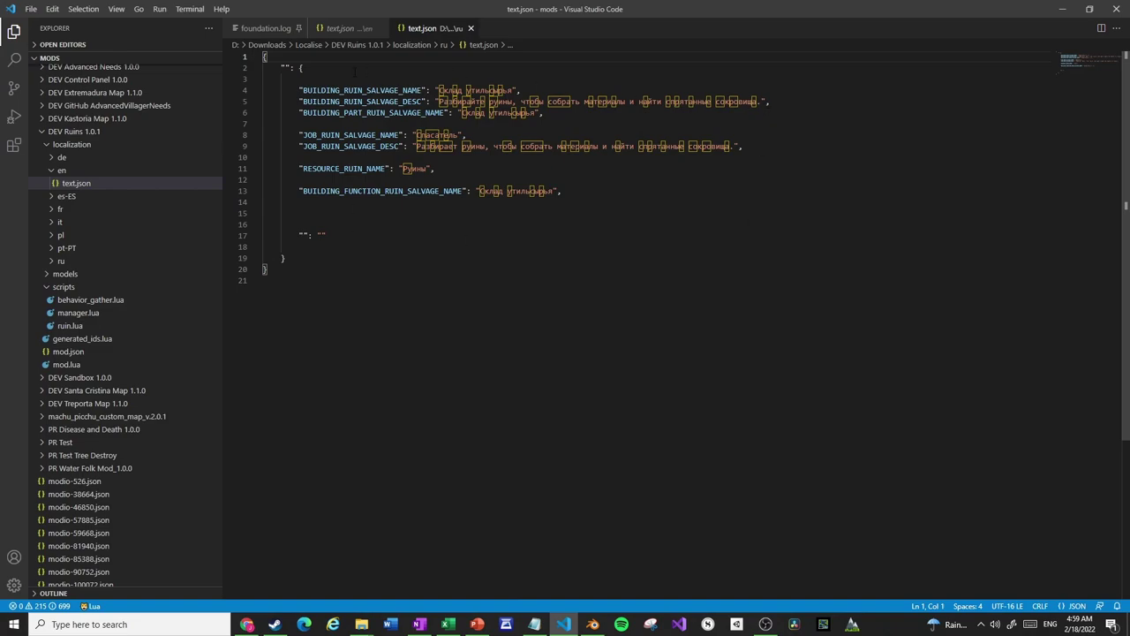
- Close the Russian text.json and copy the localization folder from Localise\DEV Ruins 1.0.1 into the Foundation mods' DEV Ruins 1.0.1 folder, replacing existing files
{"action": "left_click", "coordinate": [630, 200]}
{"action": "left_click", "coordinate": [471, 29]}
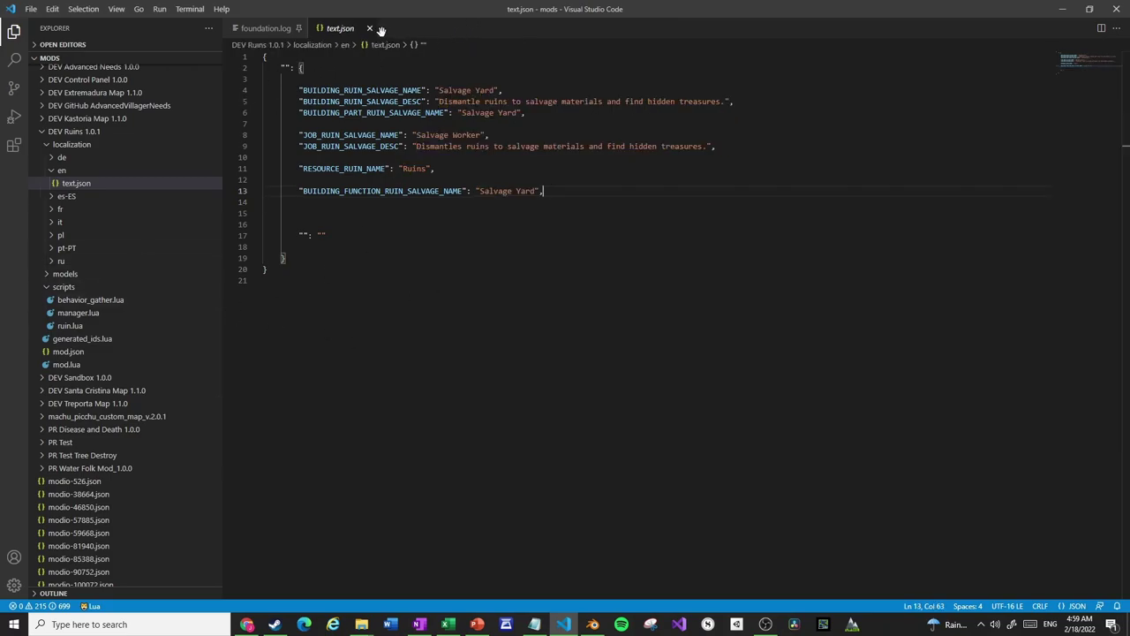
{"action": "key", "text": "alt+Tab"}
{"action": "left_click", "coordinate": [287, 93]}
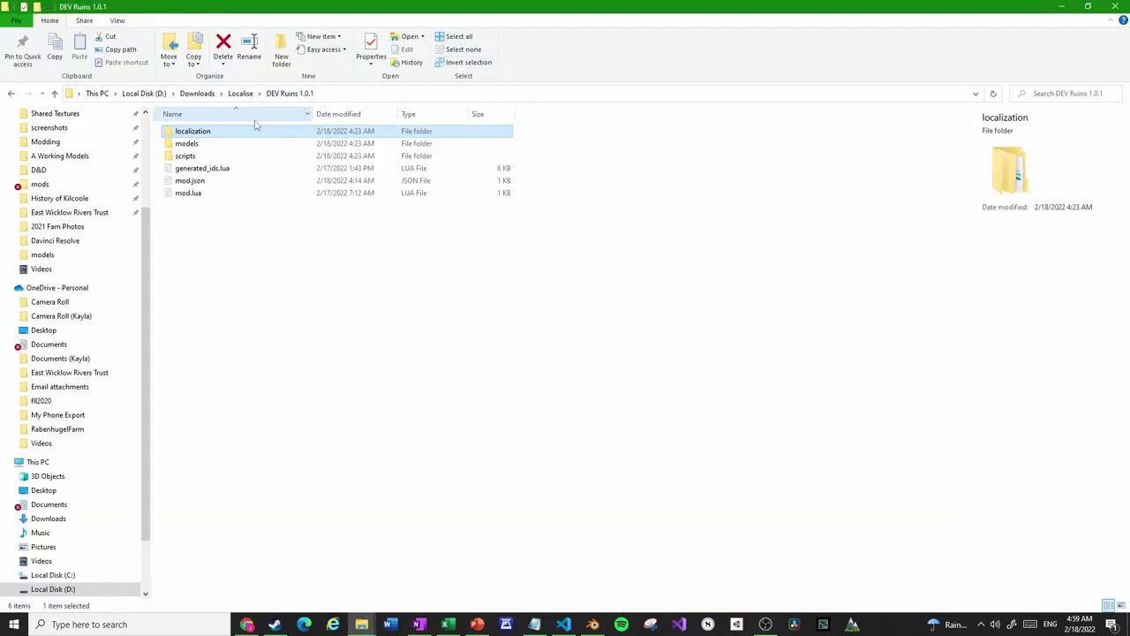
{"action": "mouse_move", "coordinate": [361, 627]}
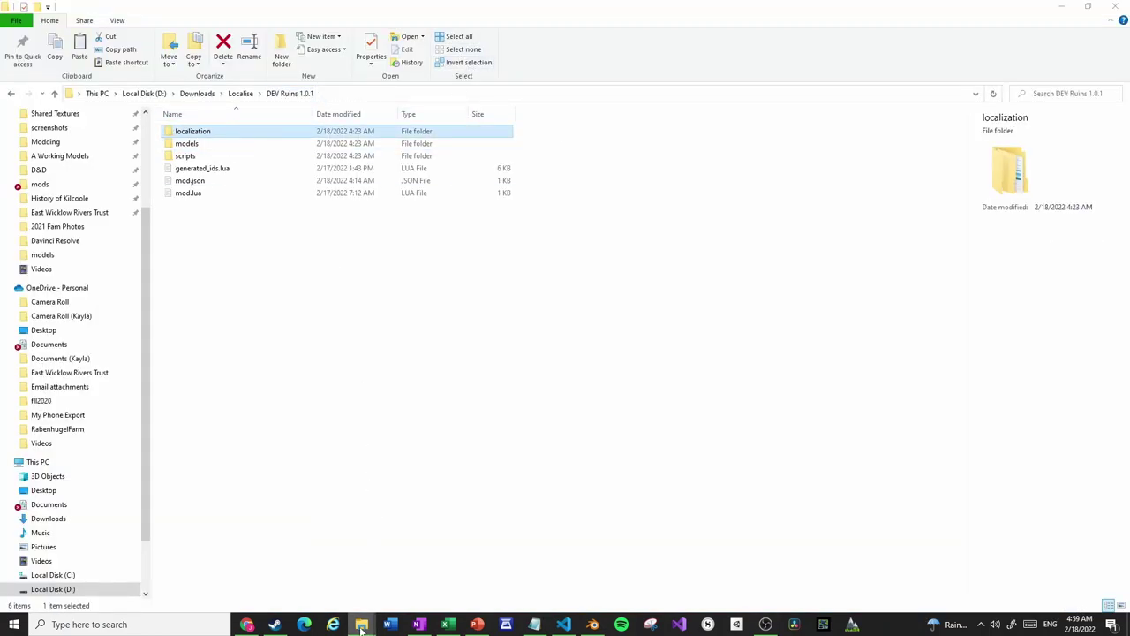
{"action": "left_click", "coordinate": [295, 574]}
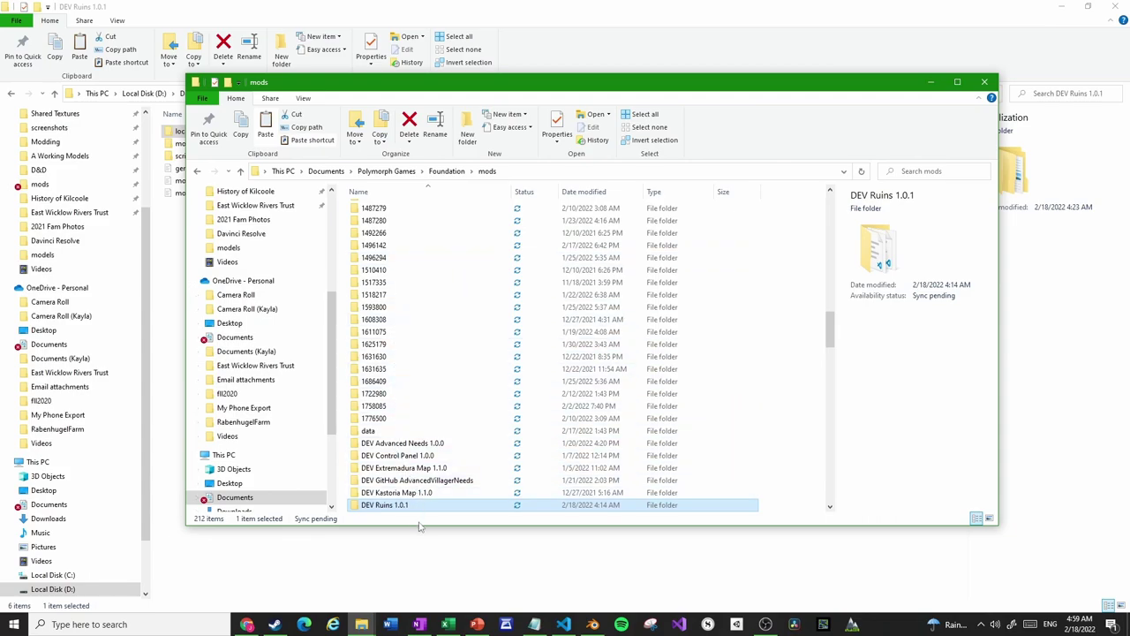
{"action": "double_click", "coordinate": [422, 506]}
{"action": "key", "text": "ctrl+v"}
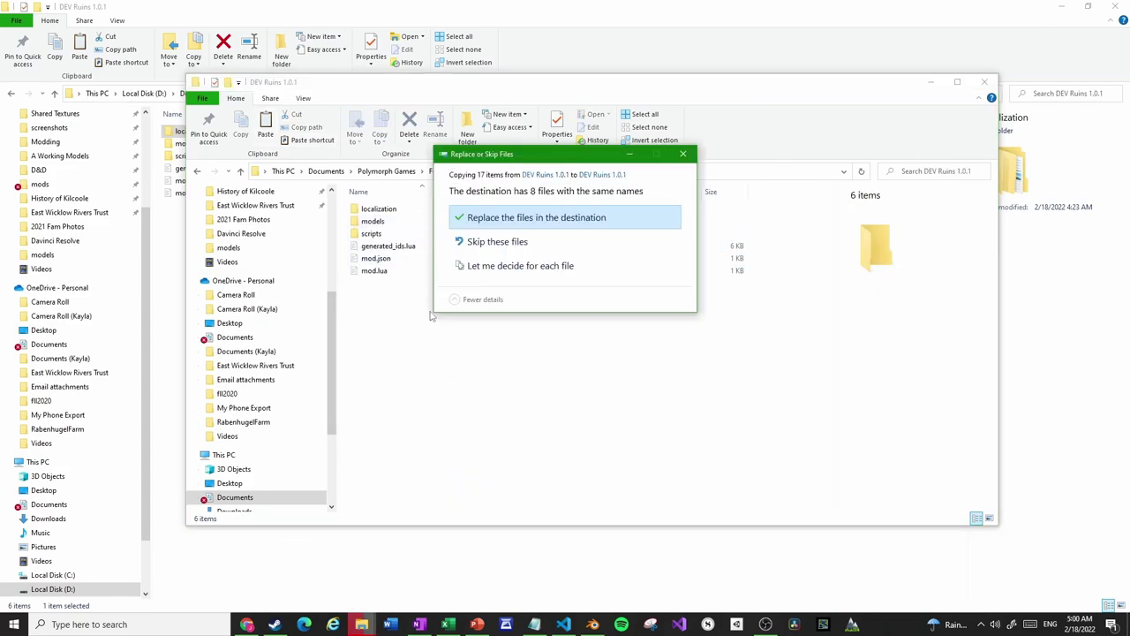
{"action": "left_click", "coordinate": [510, 225]}
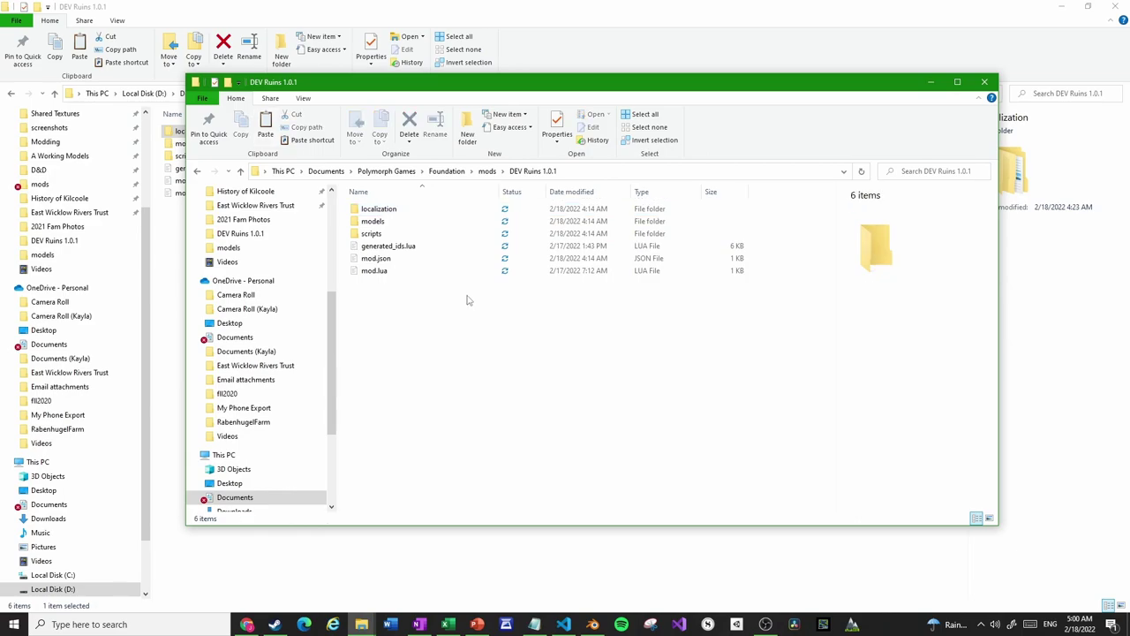
- Compress all contents of the mods' DEV Ruins 1.0.1 folder into a zip archive named ruins_1.0.1.zip
{"action": "key", "text": "ctrl+a"}
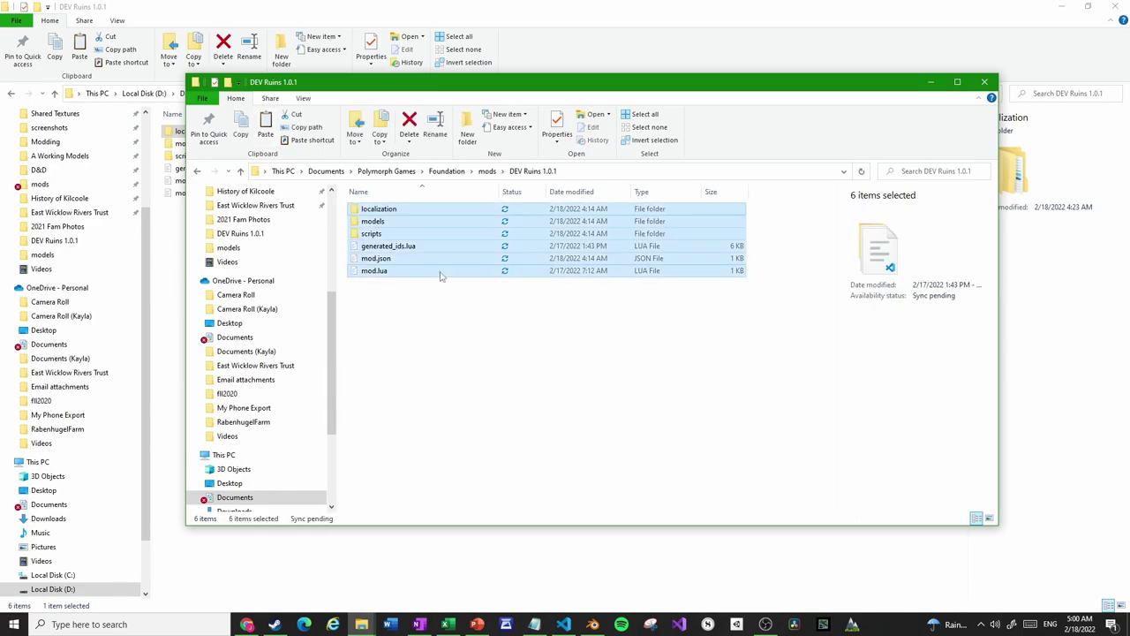
{"action": "left_click", "coordinate": [432, 311]}
{"action": "left_click", "coordinate": [486, 171]}
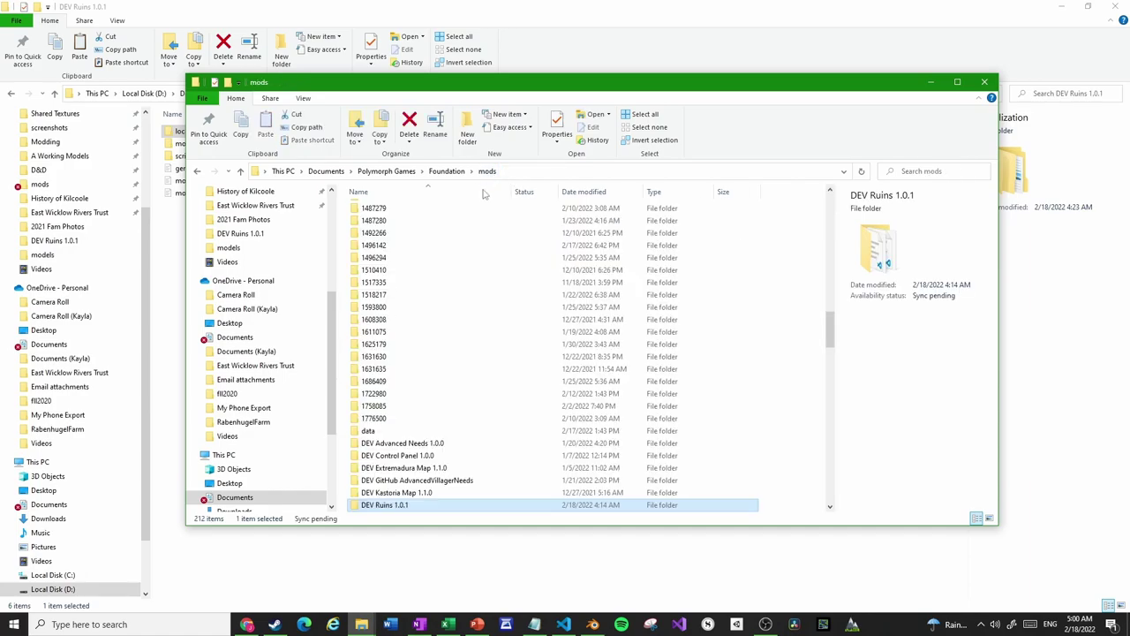
{"action": "double_click", "coordinate": [417, 506]}
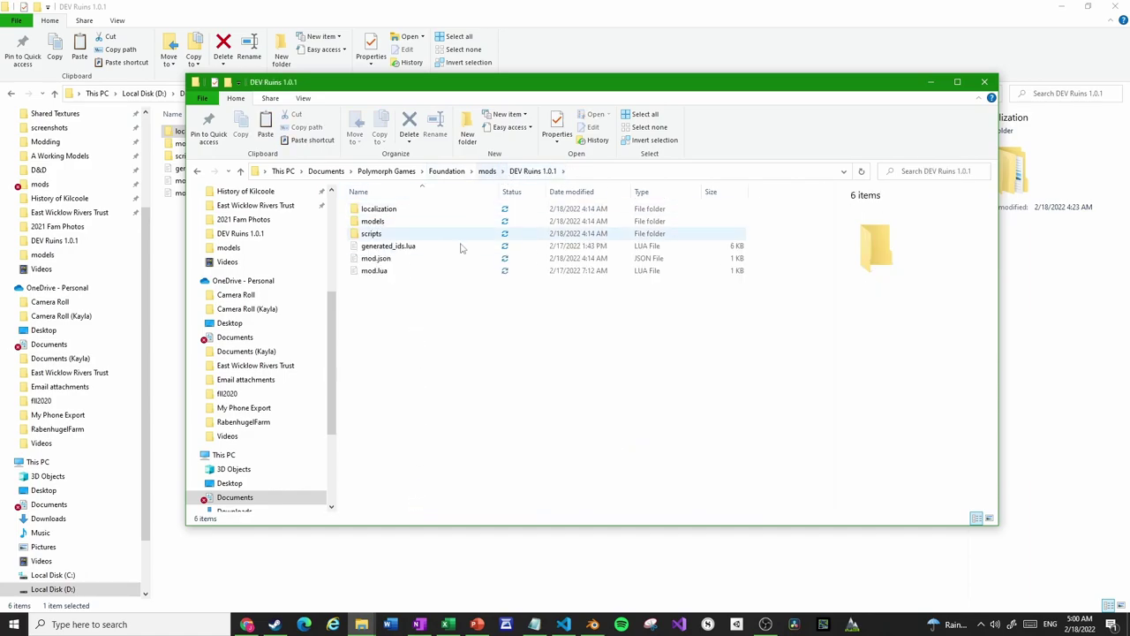
{"action": "key", "text": "ctrl+a"}
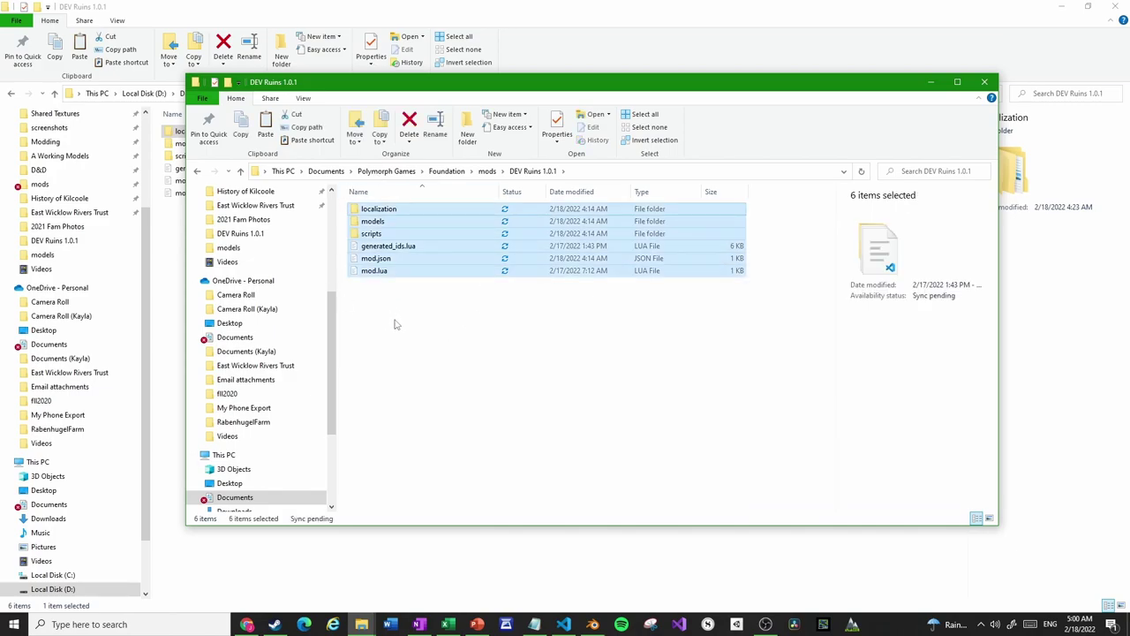
{"action": "right_click", "coordinate": [396, 257]}
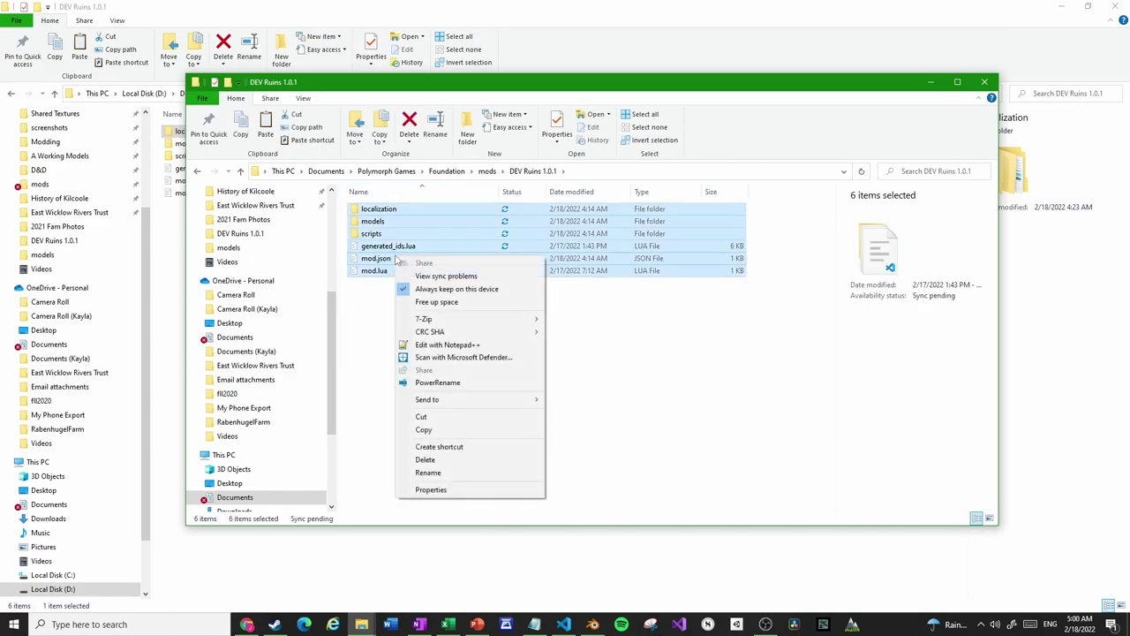
{"action": "mouse_move", "coordinate": [448, 320]}
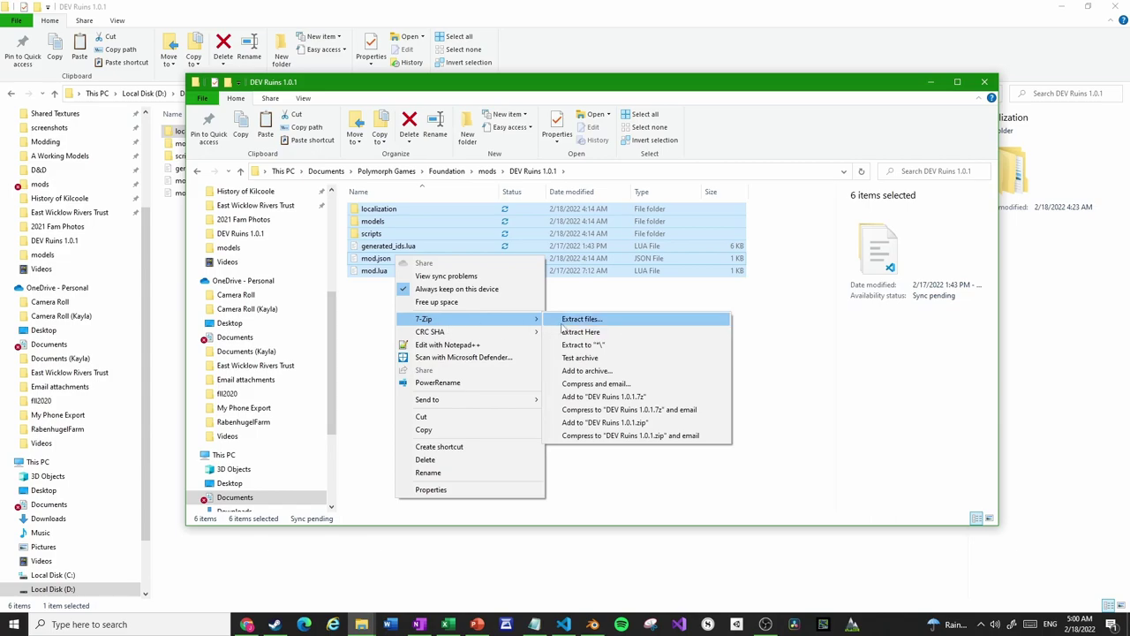
{"action": "mouse_move", "coordinate": [485, 399]}
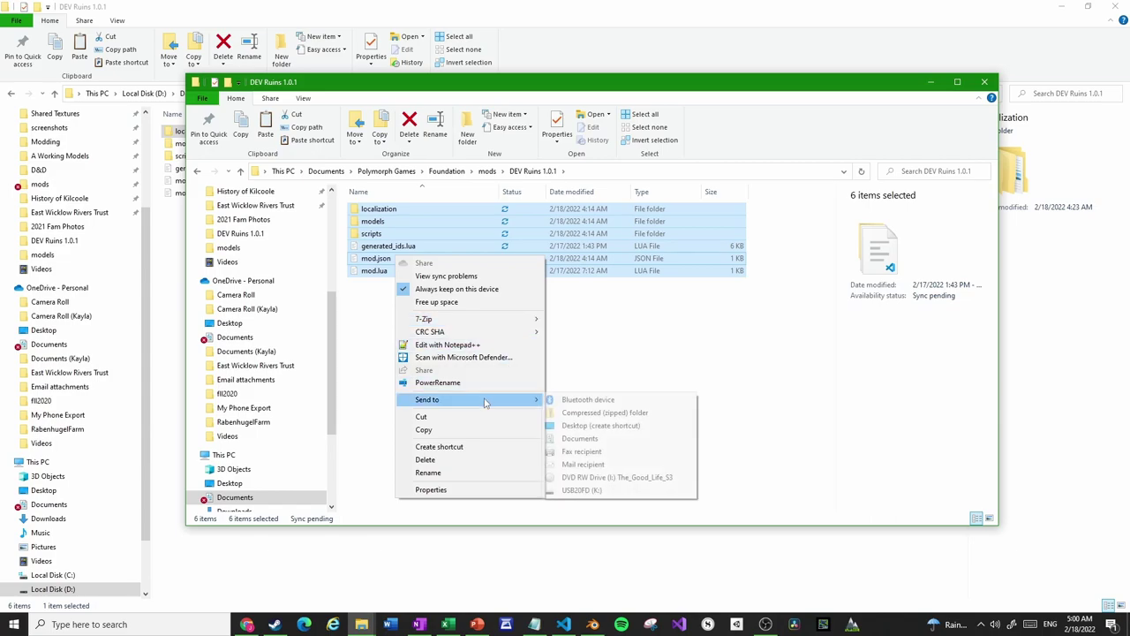
{"action": "left_click", "coordinate": [617, 417]}
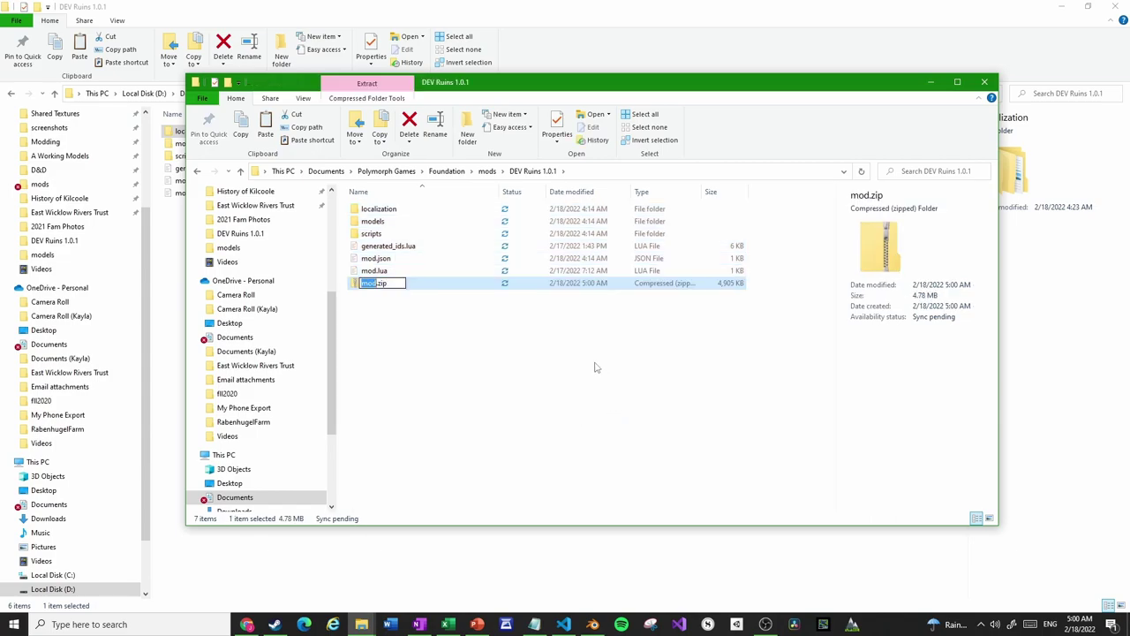
{"action": "type", "text": "ruins_1"}
{"action": "key", "text": "Return"}
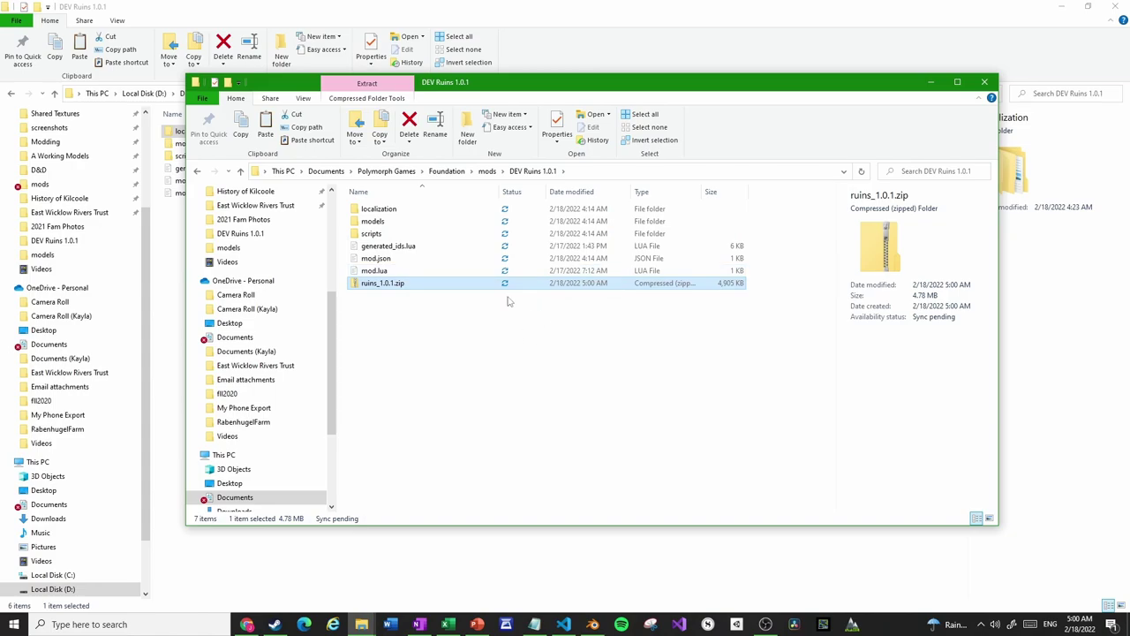
- Switch to the Ruins mod page on mod.io in Chrome and open its file management for editing
{"action": "left_click", "coordinate": [246, 625]}
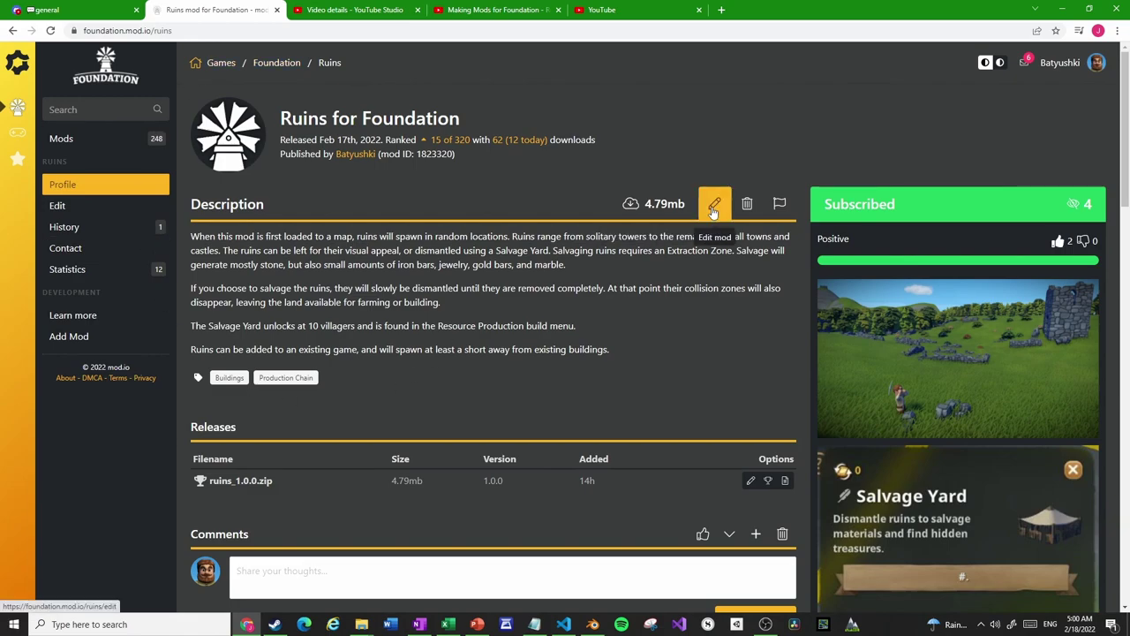
{"action": "left_click", "coordinate": [714, 209]}
{"action": "left_click", "coordinate": [762, 241]}
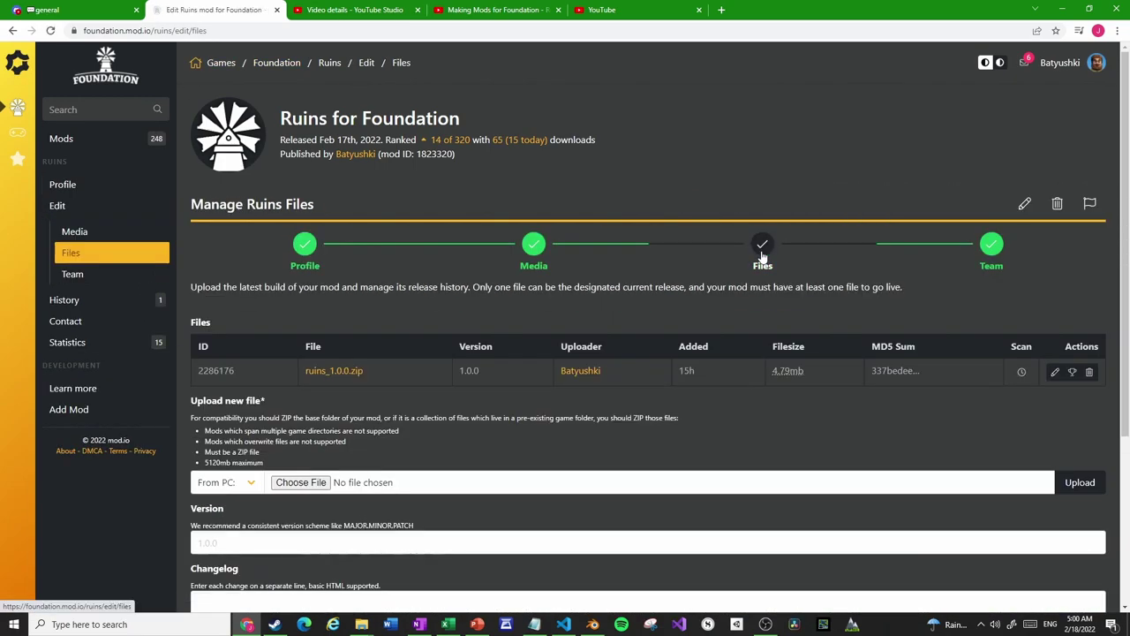
{"action": "scroll", "coordinate": [527, 333], "scroll_direction": "down", "scroll_amount": 2}
- Choose ruins_1.0.1.zip from the DEV Ruins 1.0.1 folder as the new file to upload
{"action": "left_click", "coordinate": [322, 306]}
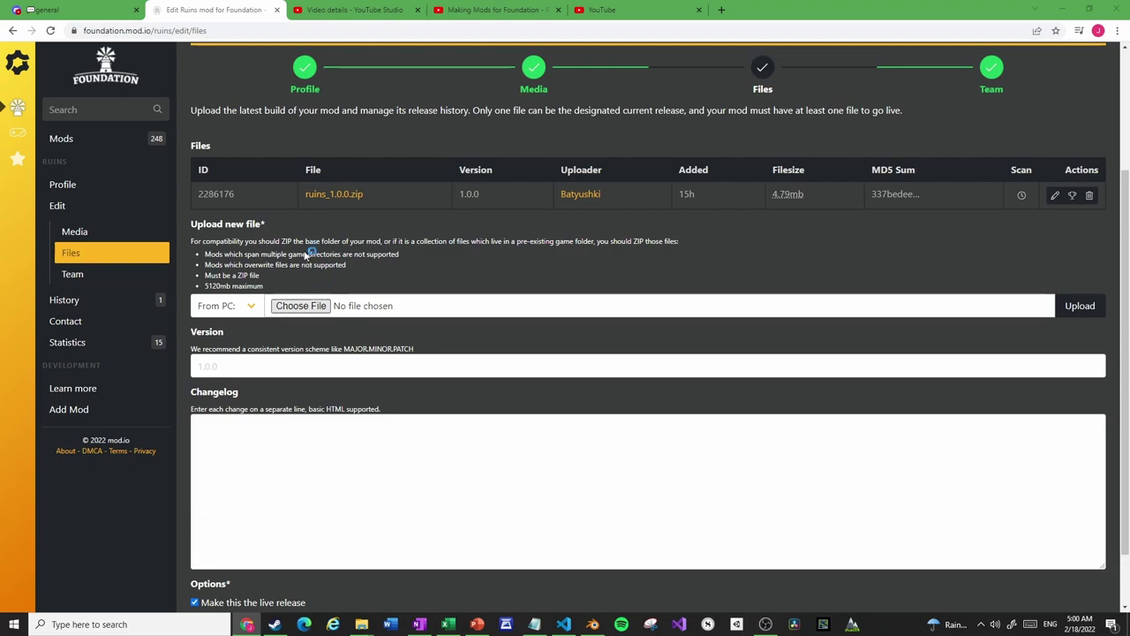
{"action": "scroll", "coordinate": [225, 155], "scroll_direction": "down", "scroll_amount": 15}
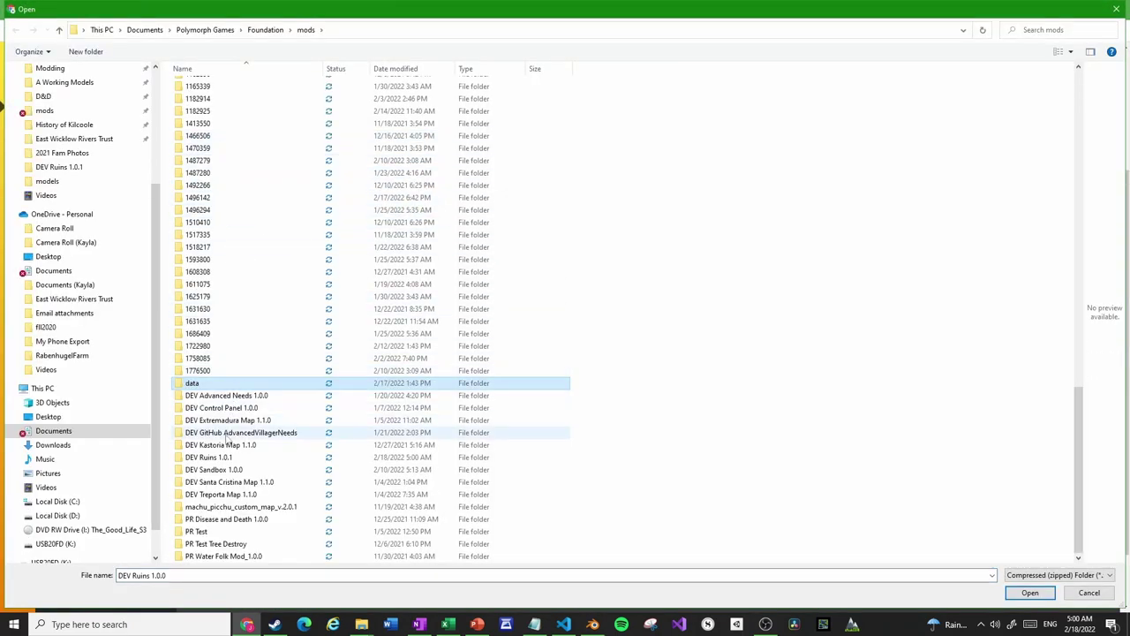
{"action": "left_click", "coordinate": [221, 459]}
{"action": "double_click", "coordinate": [220, 458]}
{"action": "double_click", "coordinate": [242, 125]}
- Set the version to 1.0.1, enter the changelog "- Adds localisation in 7 languages", agree to the terms and add the file
{"action": "left_click", "coordinate": [351, 366]}
{"action": "type", "text": "1.0.1"}
{"action": "key", "text": "Tab"}
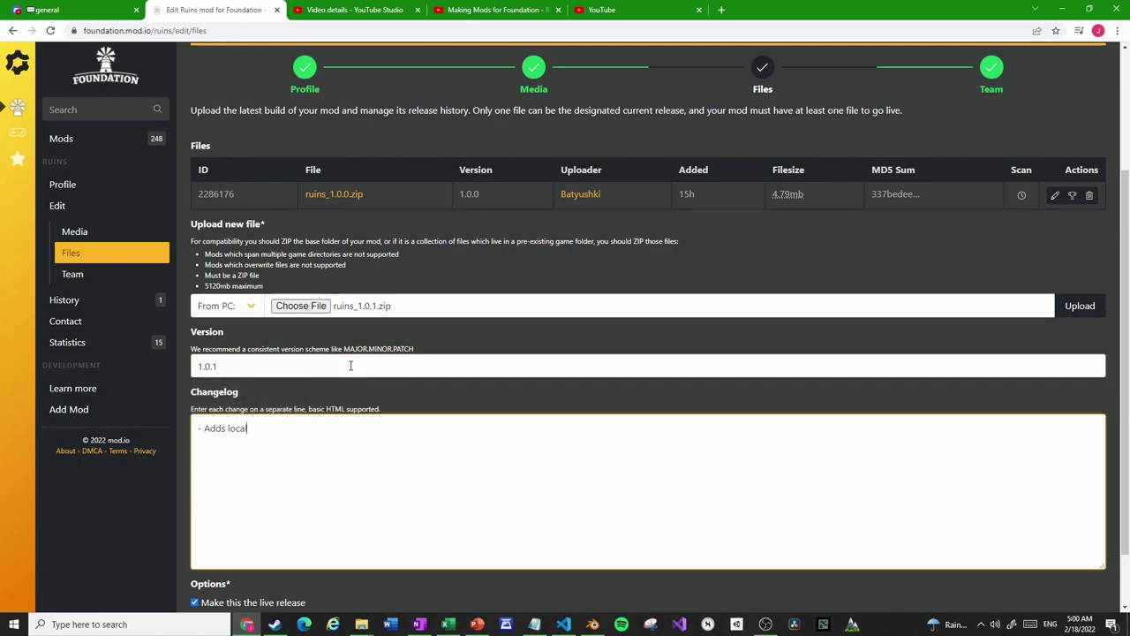
{"action": "type", "text": "- Adds localisation in 7 languages"}
{"action": "scroll", "coordinate": [351, 364], "scroll_direction": "down", "scroll_amount": 2}
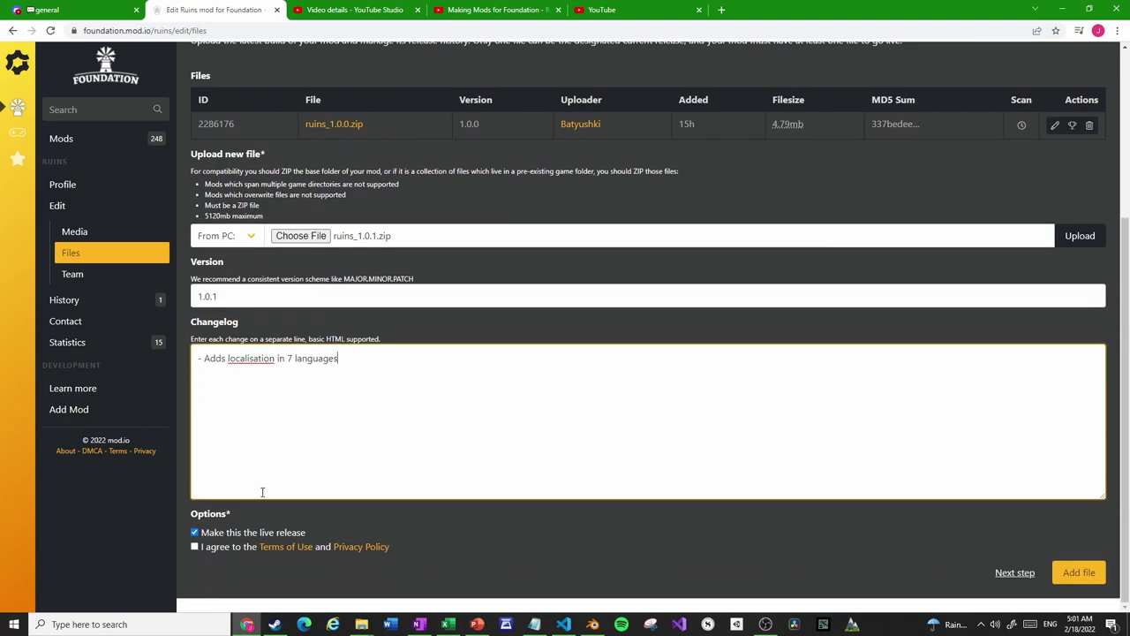
{"action": "left_click", "coordinate": [195, 547]}
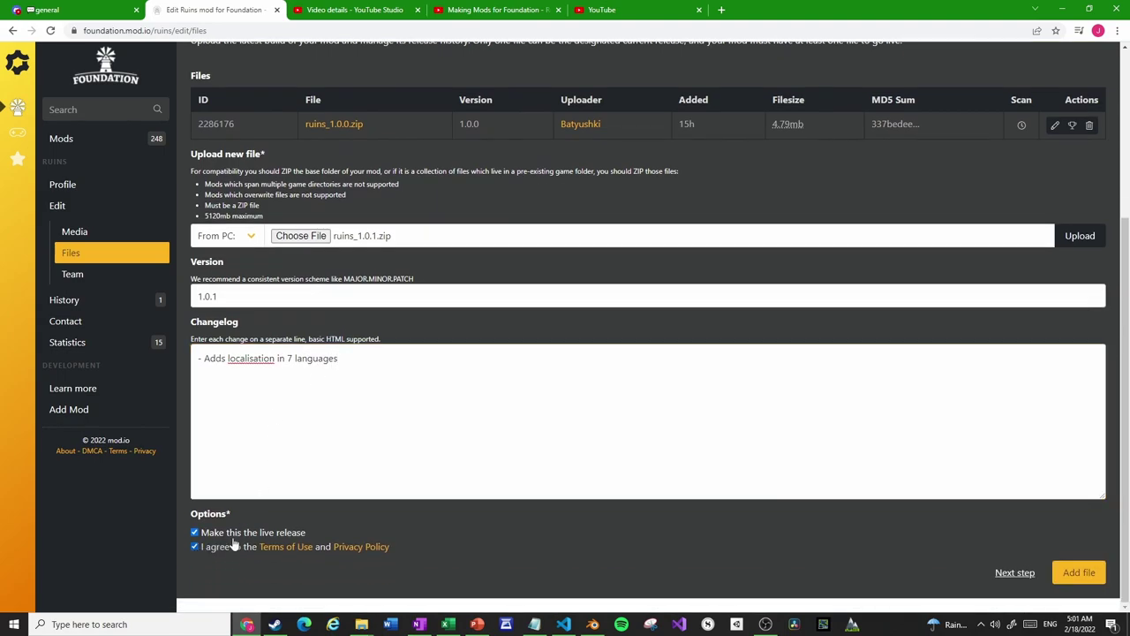
{"action": "left_click", "coordinate": [1093, 574]}
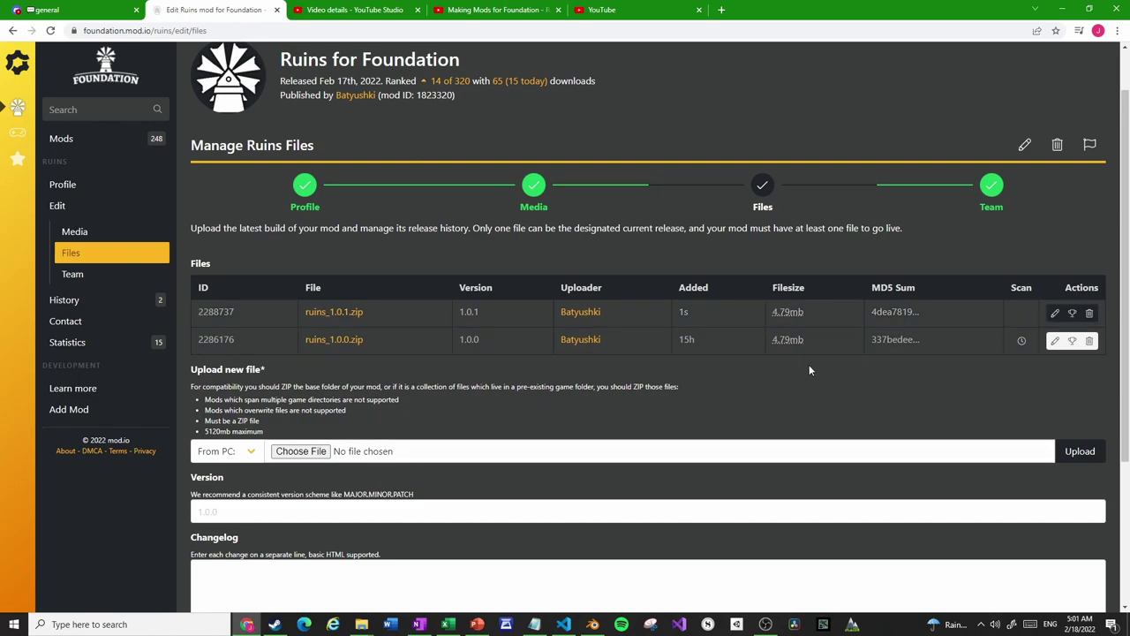
- Open the Ruins mod's profile for editing and review its name, summary, description and remaining settings
{"action": "scroll", "coordinate": [766, 333], "scroll_direction": "up", "scroll_amount": 1}
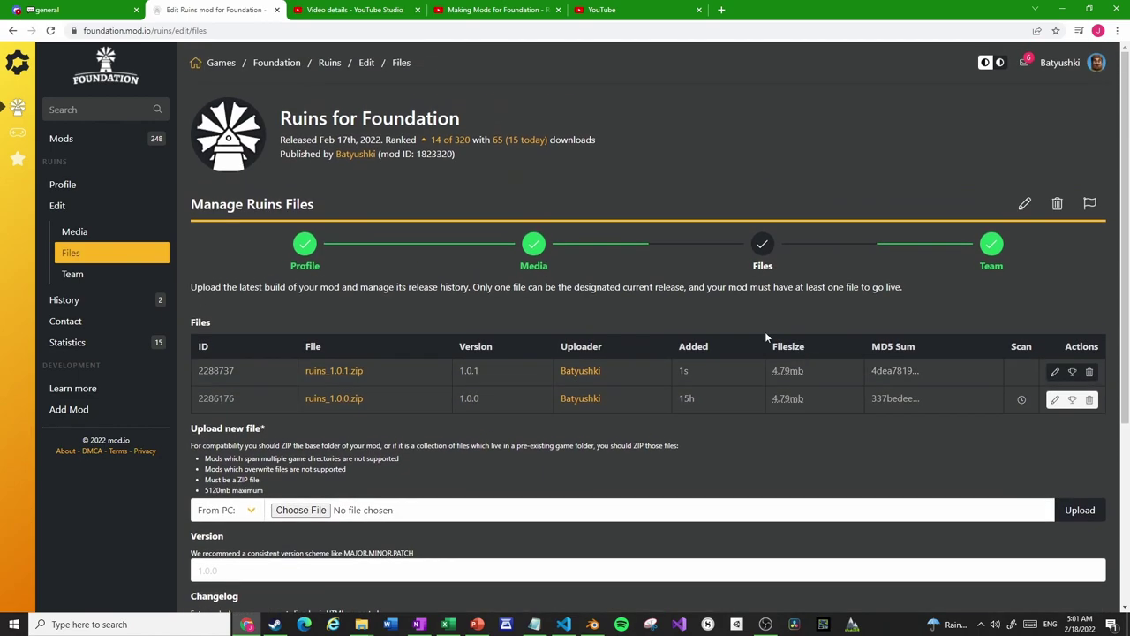
{"action": "left_click", "coordinate": [304, 244]}
{"action": "scroll", "coordinate": [921, 210], "scroll_direction": "down", "scroll_amount": 2}
{"action": "scroll", "coordinate": [921, 210], "scroll_direction": "down", "scroll_amount": 2}
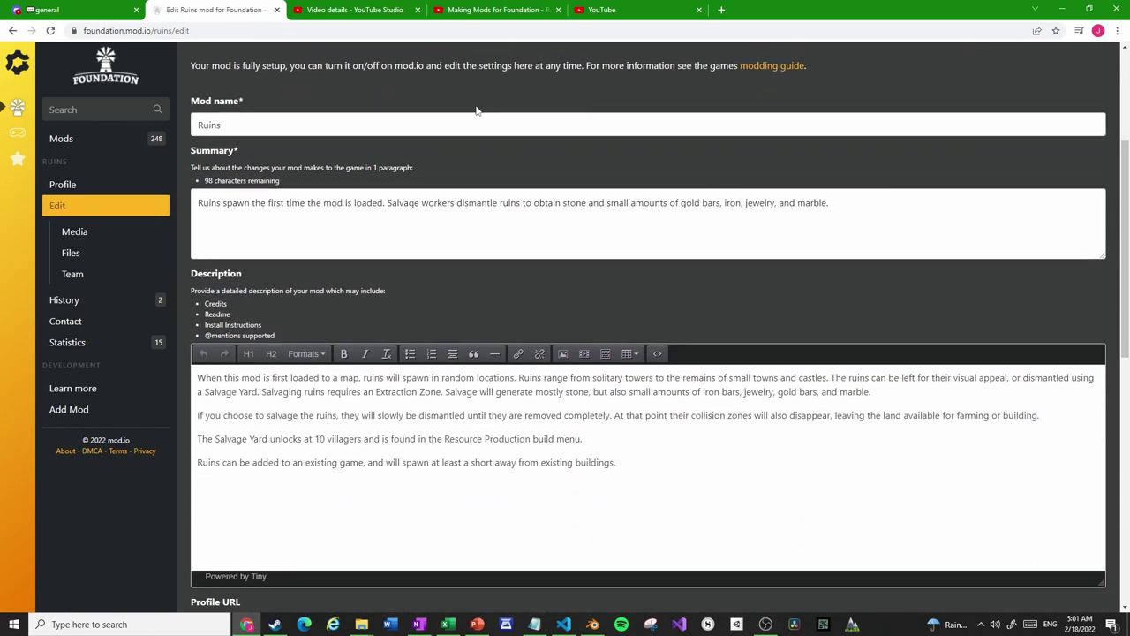
{"action": "left_click", "coordinate": [227, 203]}
{"action": "scroll", "coordinate": [870, 478], "scroll_direction": "down", "scroll_amount": 7}
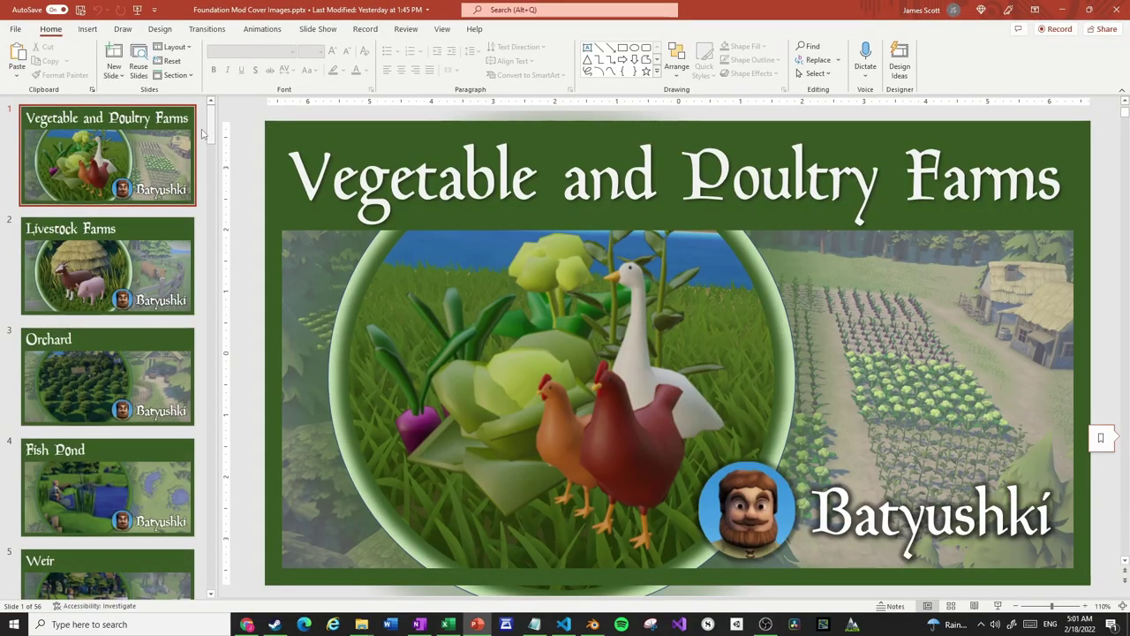
- Switch to Foundation Mod Cover Images.pptx in PowerPoint and open the Ruins cover slide, number 41
{"action": "left_click_drag", "start_coordinate": [211, 134], "coordinate": [211, 440]}
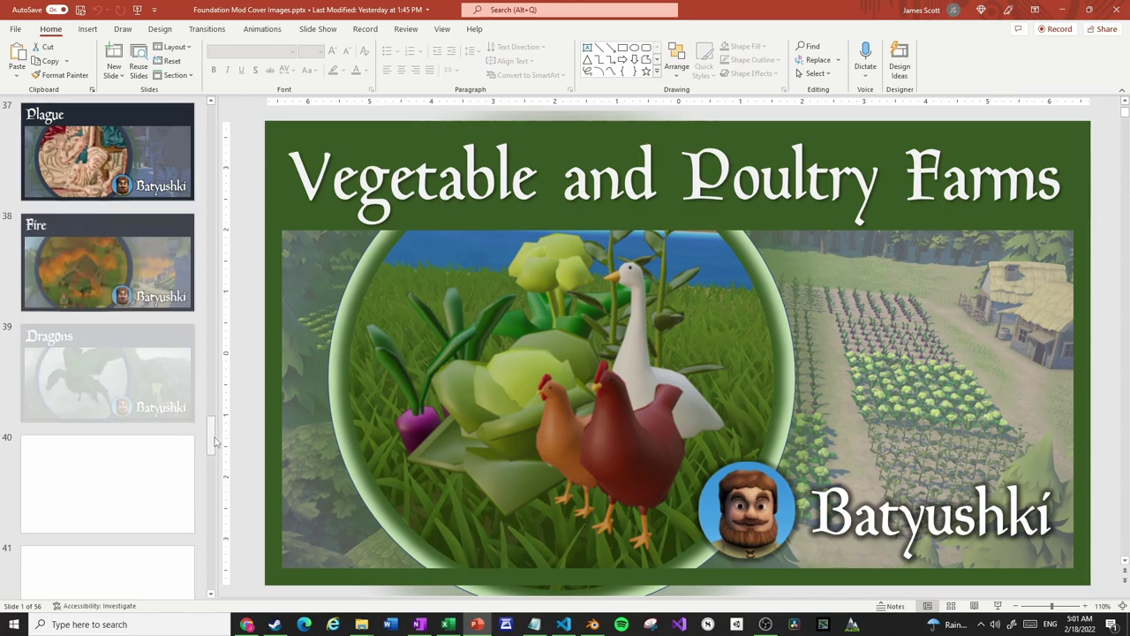
{"action": "scroll", "coordinate": [218, 451], "scroll_direction": "down", "scroll_amount": 2}
{"action": "scroll", "coordinate": [219, 450], "scroll_direction": "down", "scroll_amount": 2}
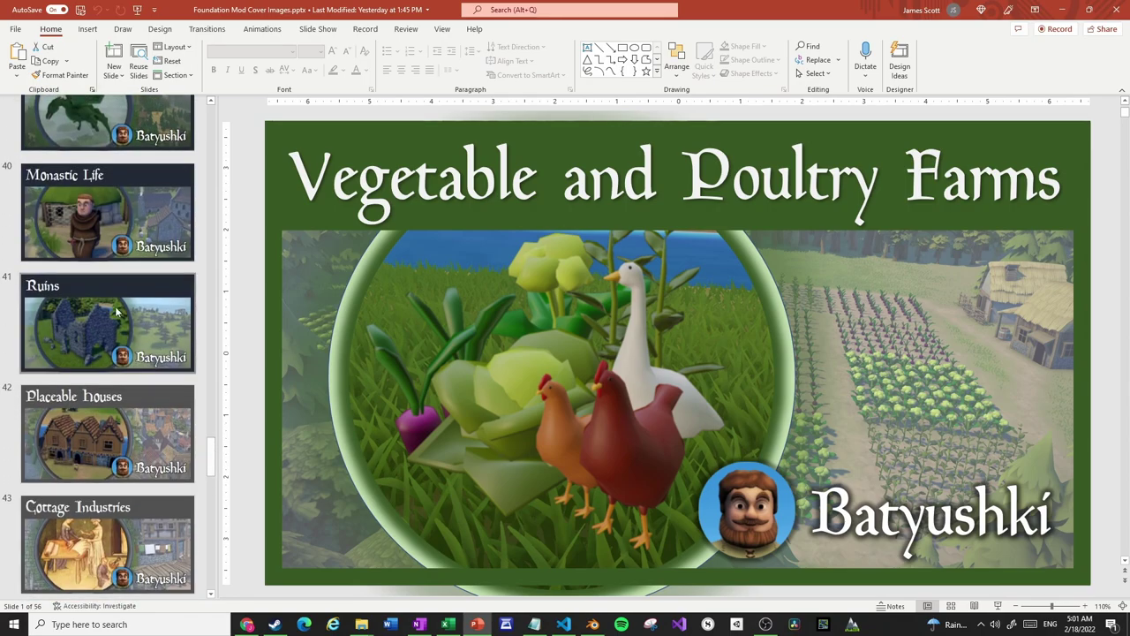
{"action": "left_click", "coordinate": [106, 322]}
- Try out the Ruins slide's editable parts: its title text, the circular ruin picture and the background picture
{"action": "left_click", "coordinate": [399, 186]}
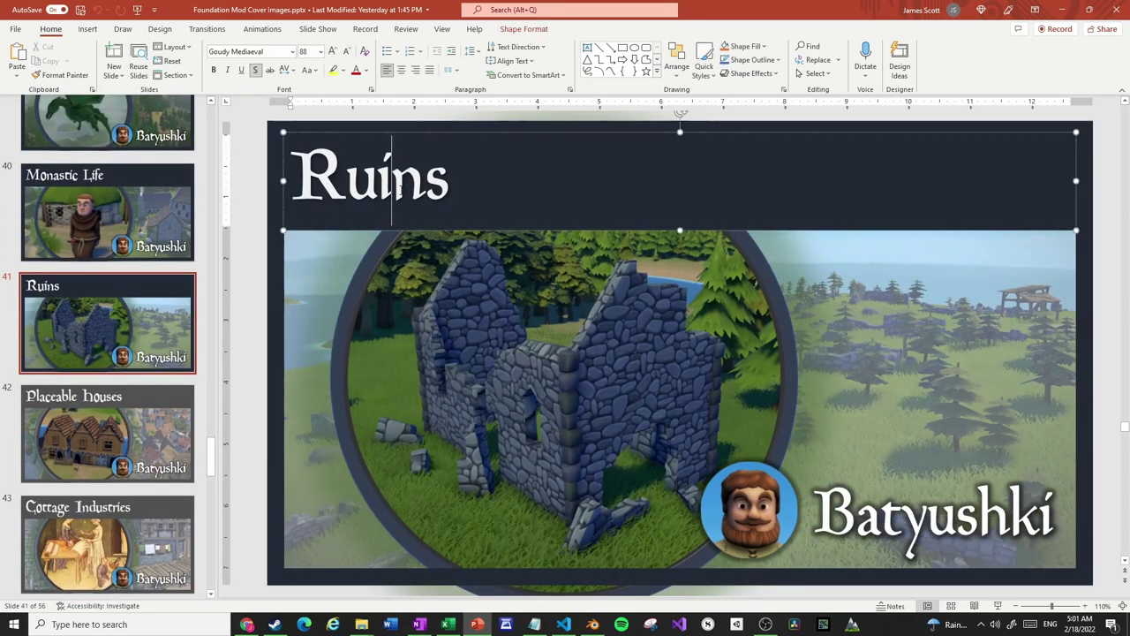
{"action": "left_click", "coordinate": [459, 178]}
{"action": "type", "text": "sd"}
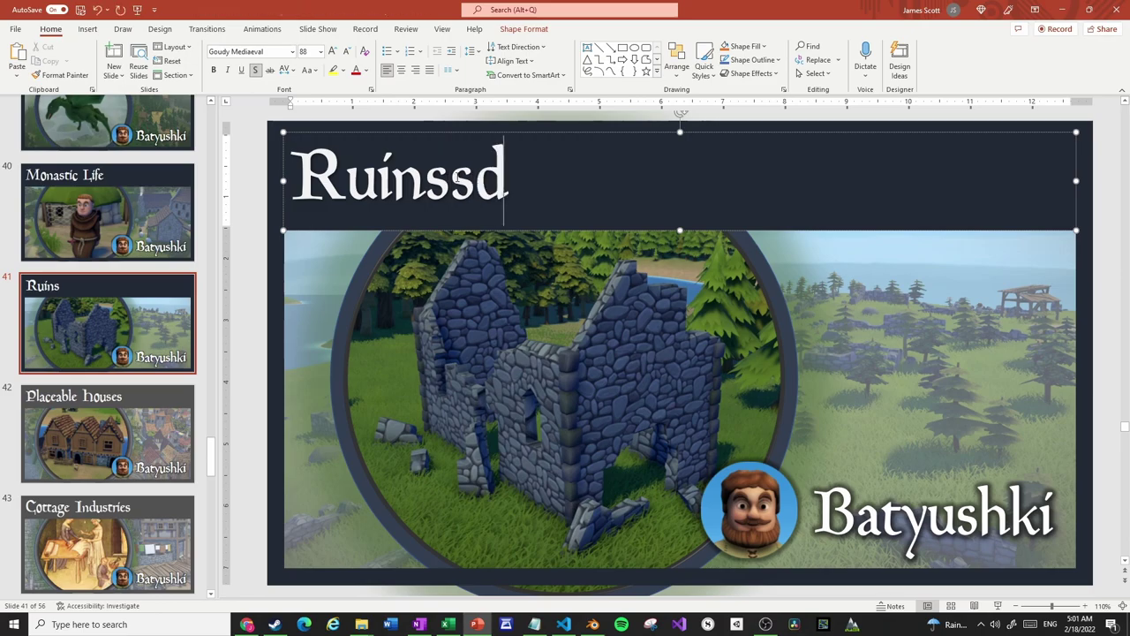
{"action": "type", "text": "f"}
{"action": "key", "text": "BackSpace"}
{"action": "key", "text": "BackSpace"}
{"action": "key", "text": "BackSpace"}
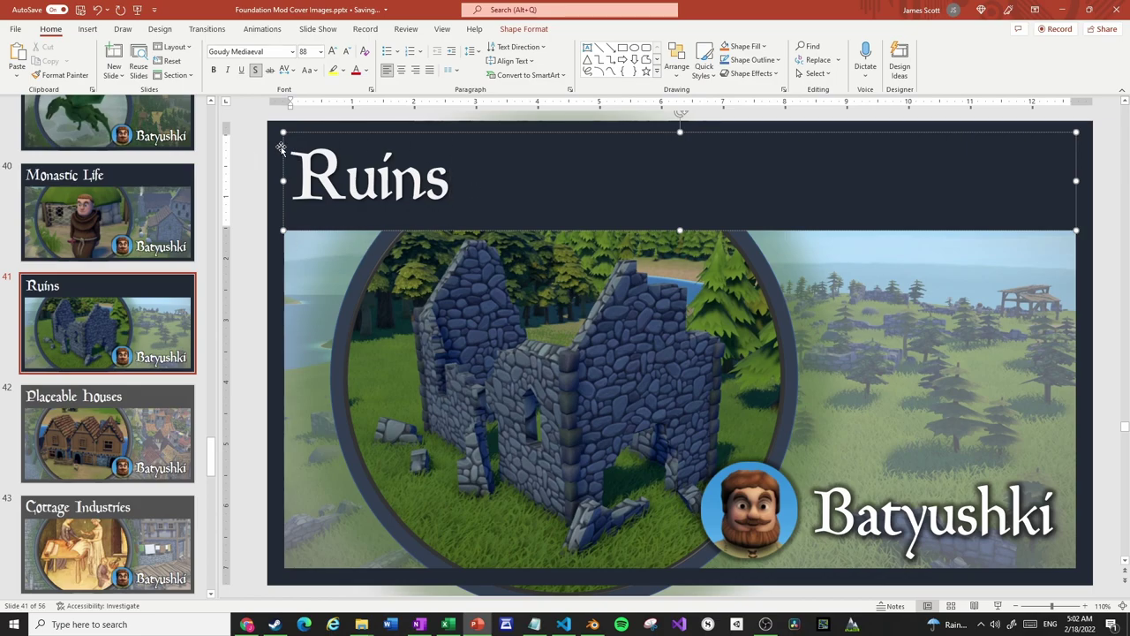
{"action": "left_click", "coordinate": [580, 322]}
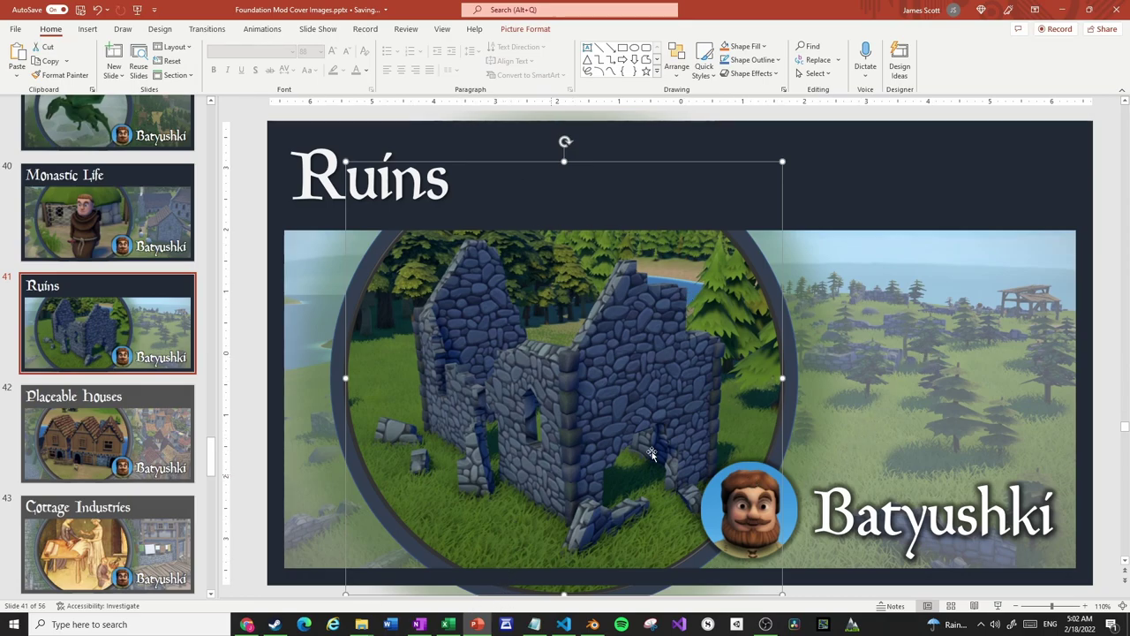
{"action": "left_click", "coordinate": [942, 338]}
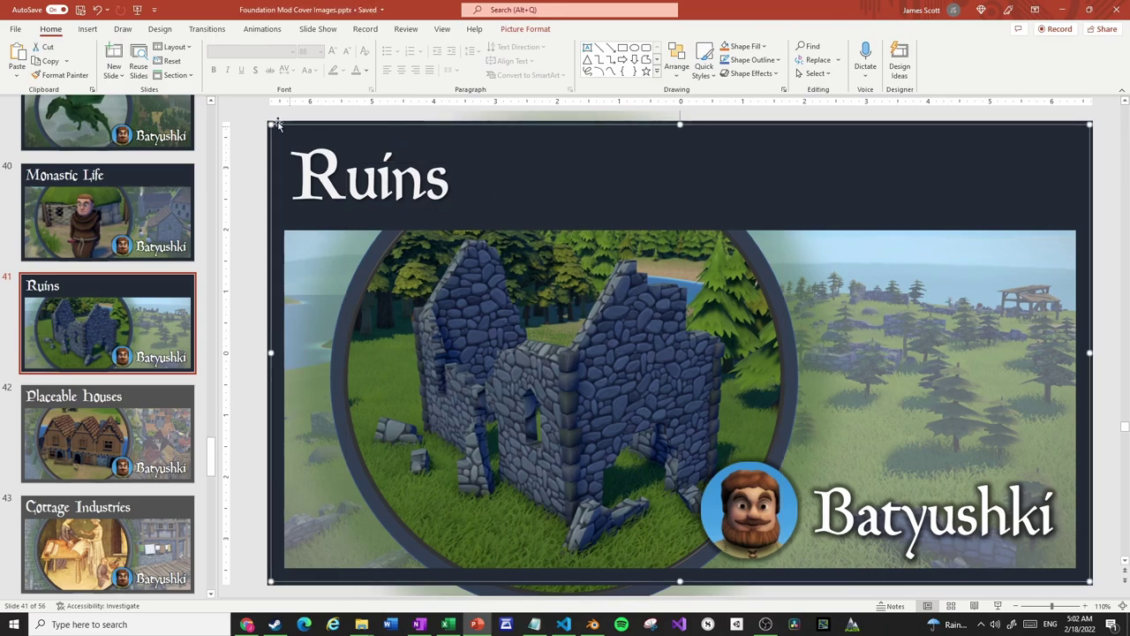
- Export only the Ruins slide as a PNG to the Downloads folder, replacing the existing Foundation Mod Cover Images.png
{"action": "left_click", "coordinate": [15, 29]}
{"action": "left_click", "coordinate": [36, 234]}
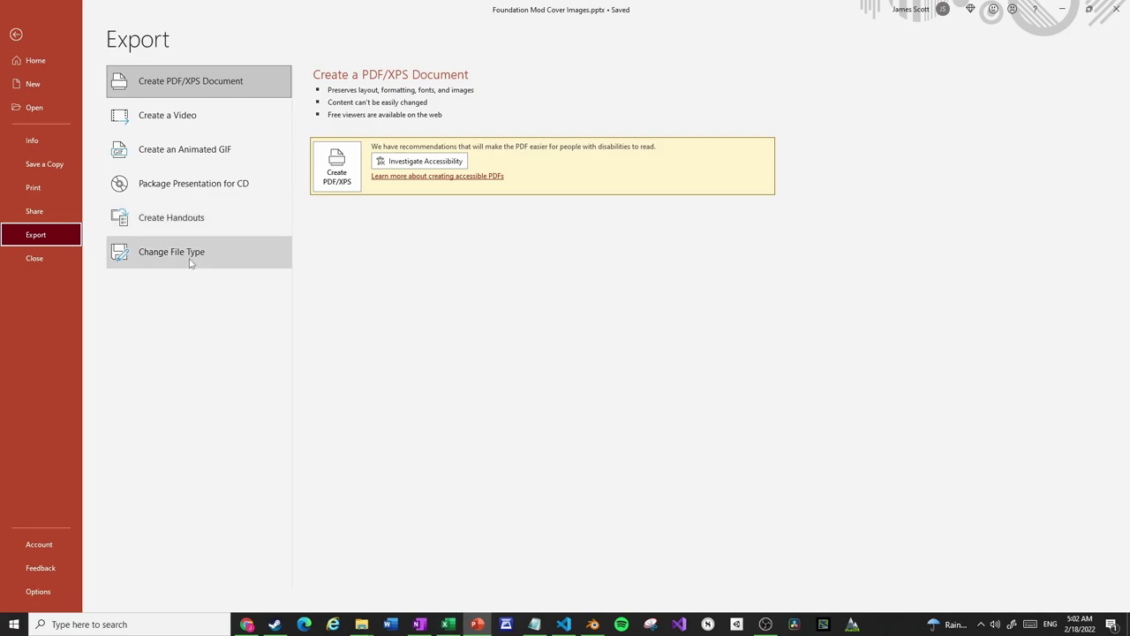
{"action": "left_click", "coordinate": [193, 254]}
{"action": "left_click", "coordinate": [403, 231]}
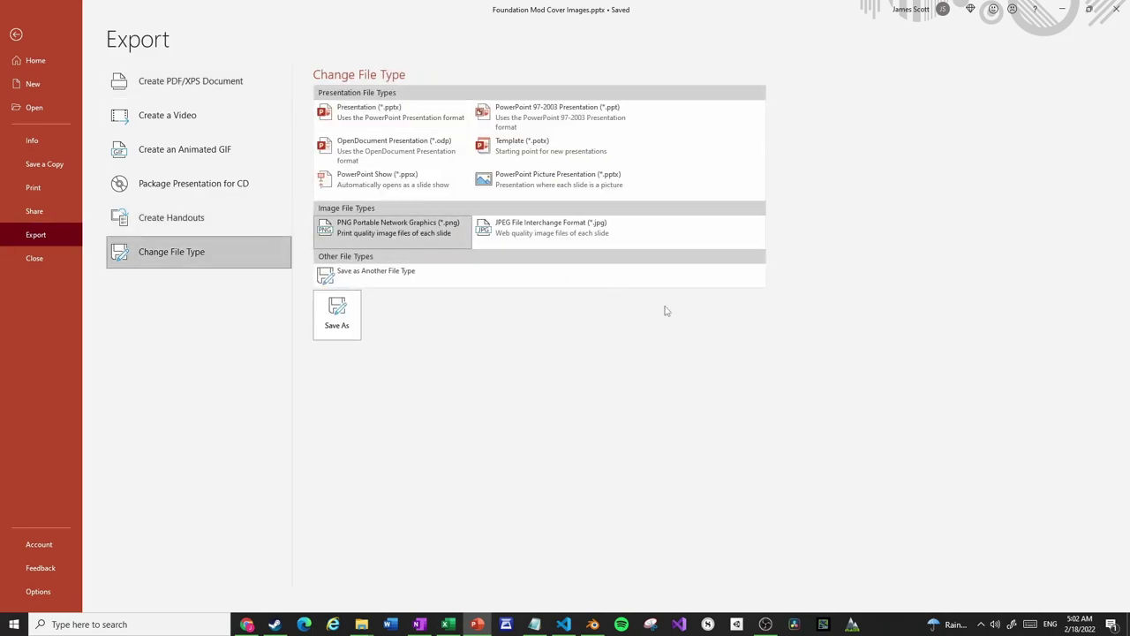
{"action": "left_click", "coordinate": [336, 316]}
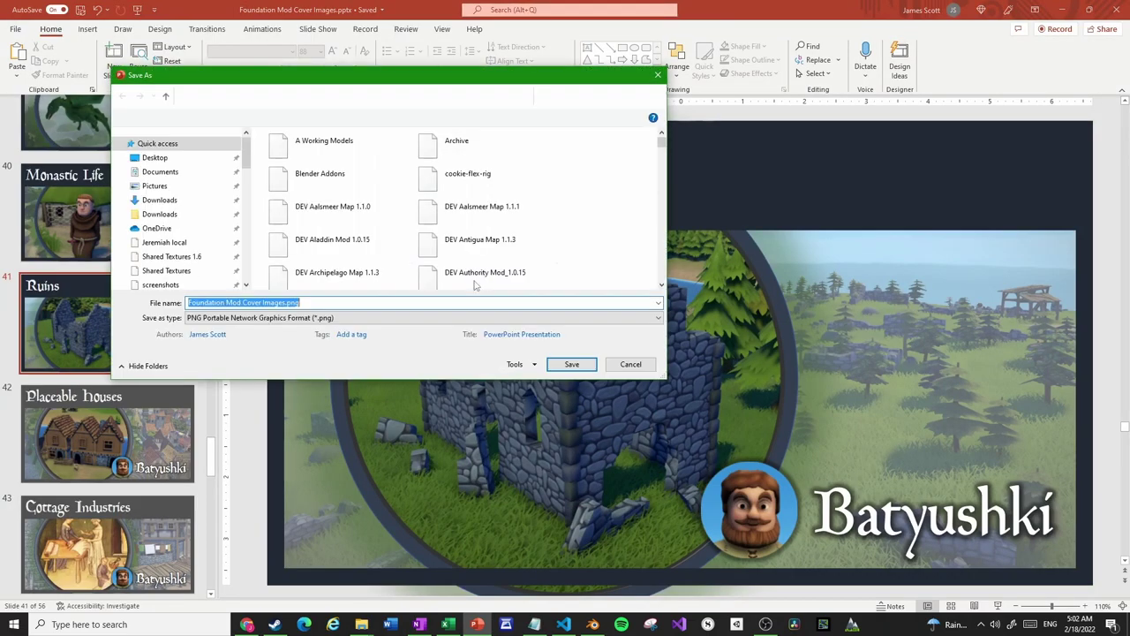
{"action": "left_click", "coordinate": [161, 200]}
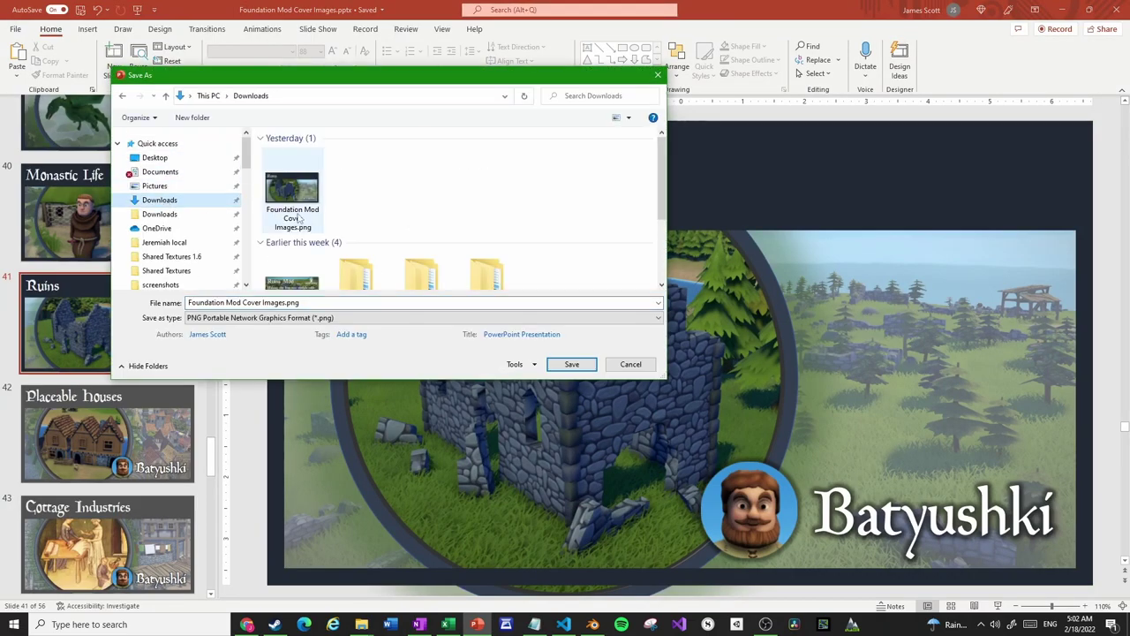
{"action": "left_click", "coordinate": [572, 364]}
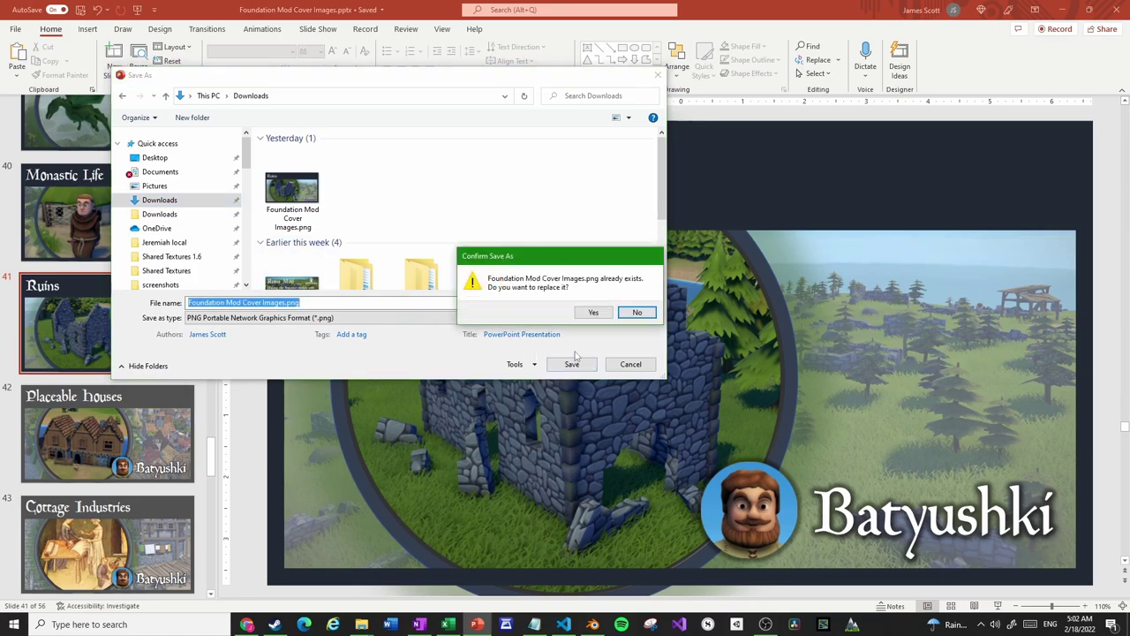
{"action": "left_click", "coordinate": [589, 314]}
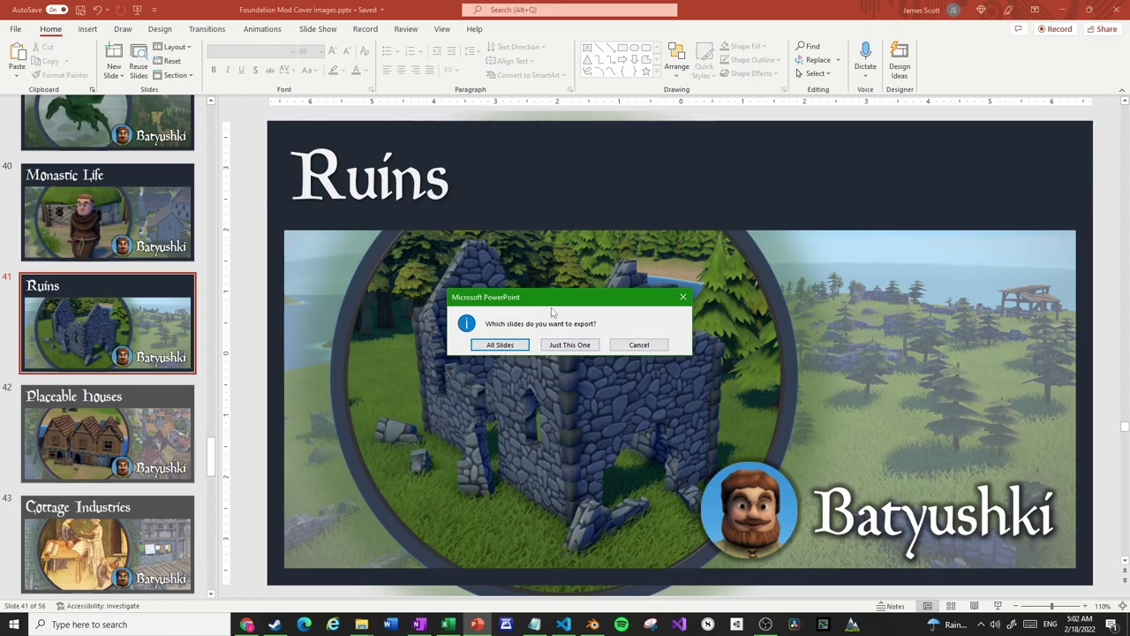
{"action": "left_click", "coordinate": [562, 346]}
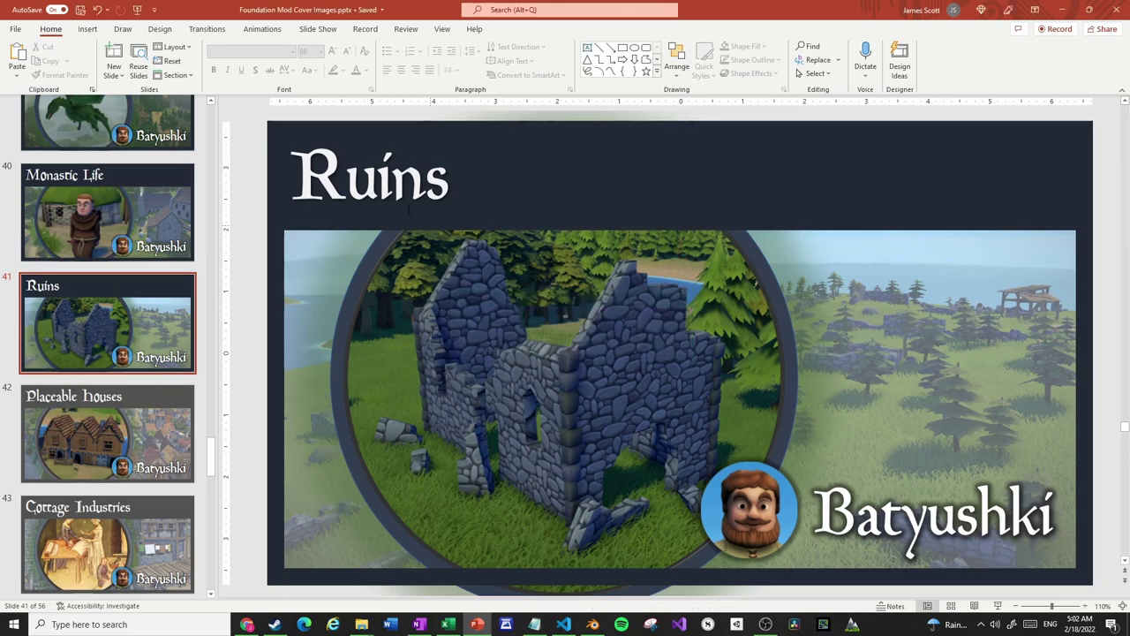
- Switch to the Ruins edit page on mod.io in Chrome and review it from the preview image up to the mod name
{"action": "left_click", "coordinate": [250, 625]}
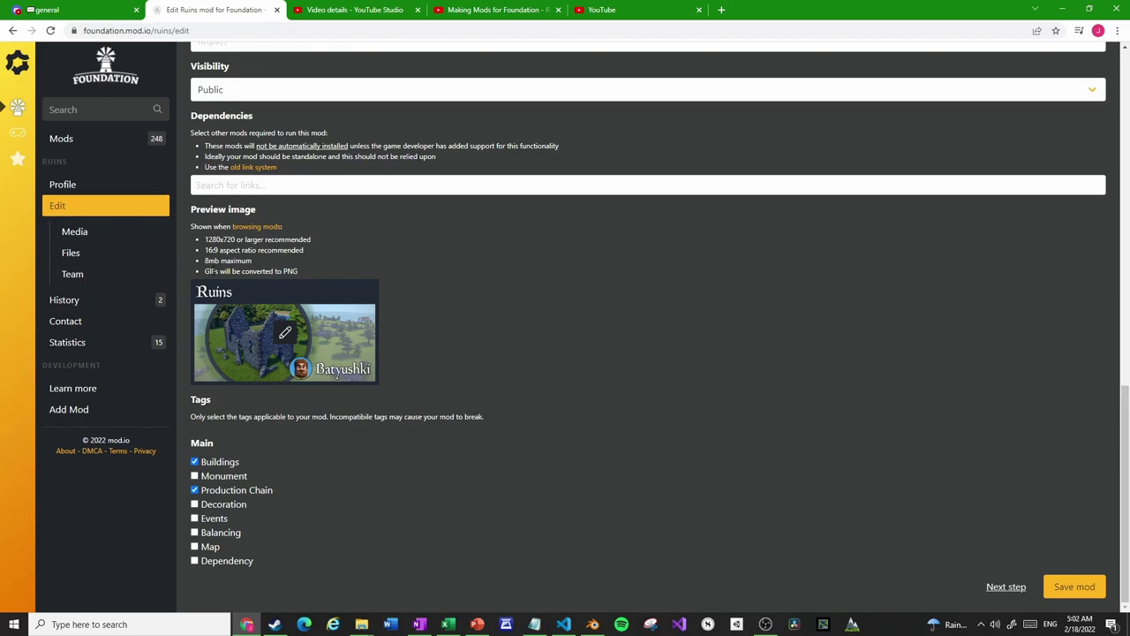
{"action": "scroll", "coordinate": [495, 353], "scroll_direction": "up", "scroll_amount": 15}
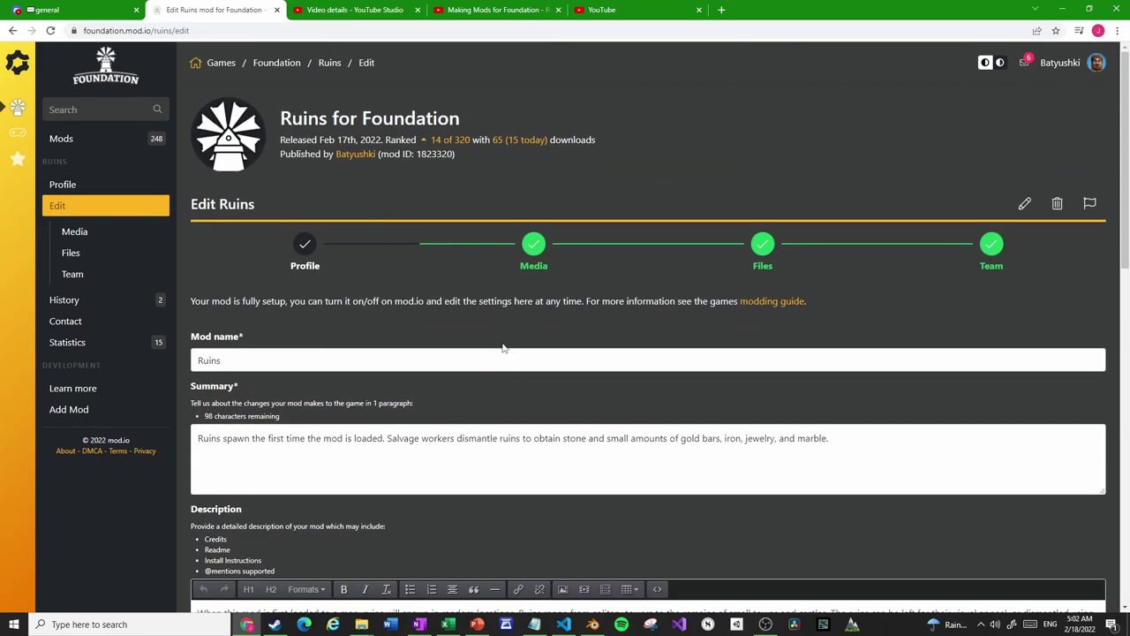